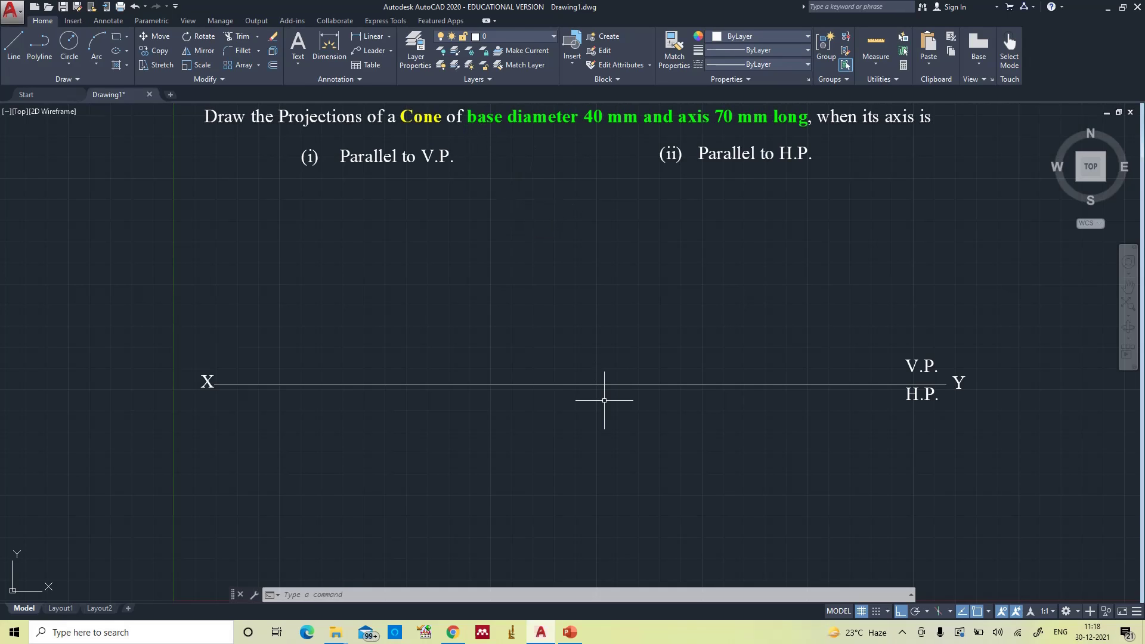
- Switch to PowerPoint to study the slide showing a cone with its axis parallel to V.P., and return to AutoCAD
{"action": "left_click", "coordinate": [570, 629]}
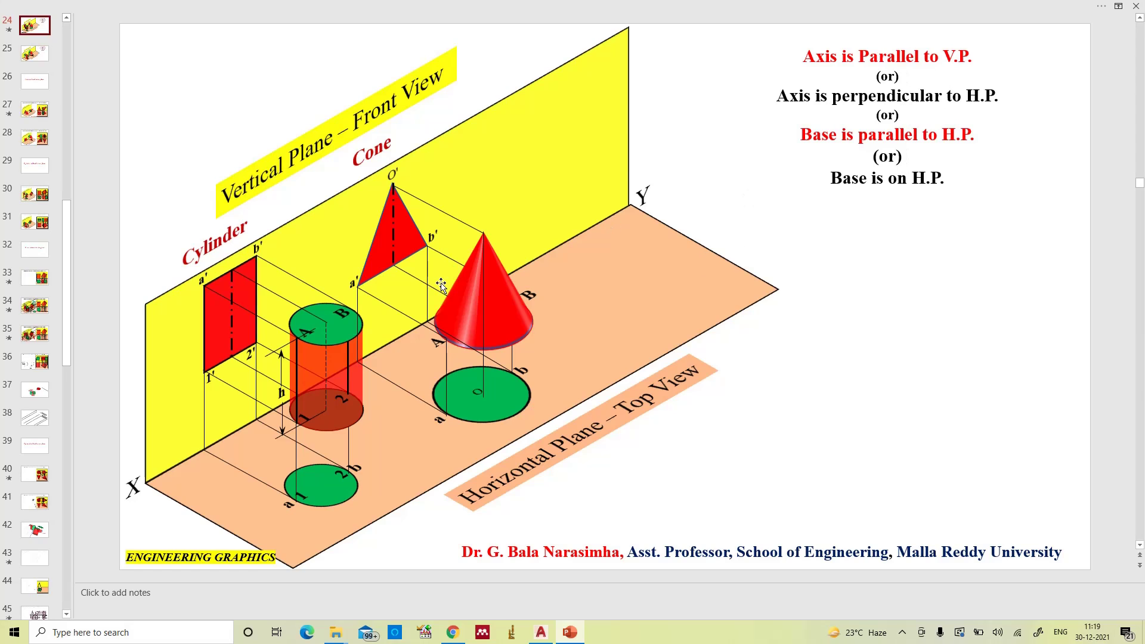
{"action": "left_click", "coordinate": [541, 634]}
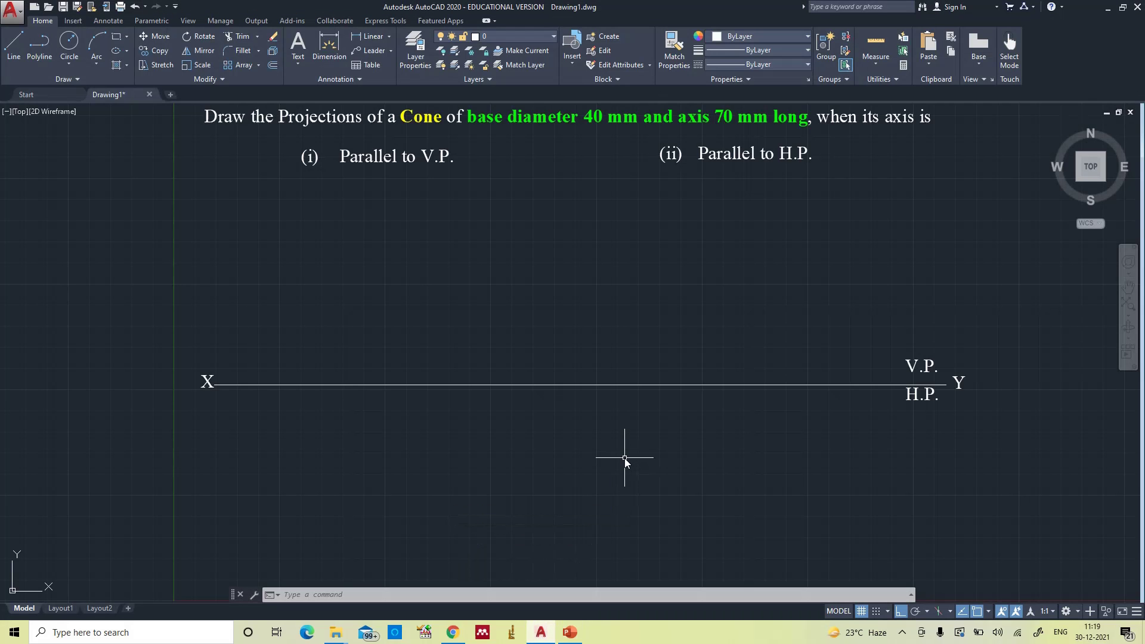
- Draw a 20 mm radius circle below the XY line under part (i) and move it closer to the line
{"action": "type", "text": "c"}
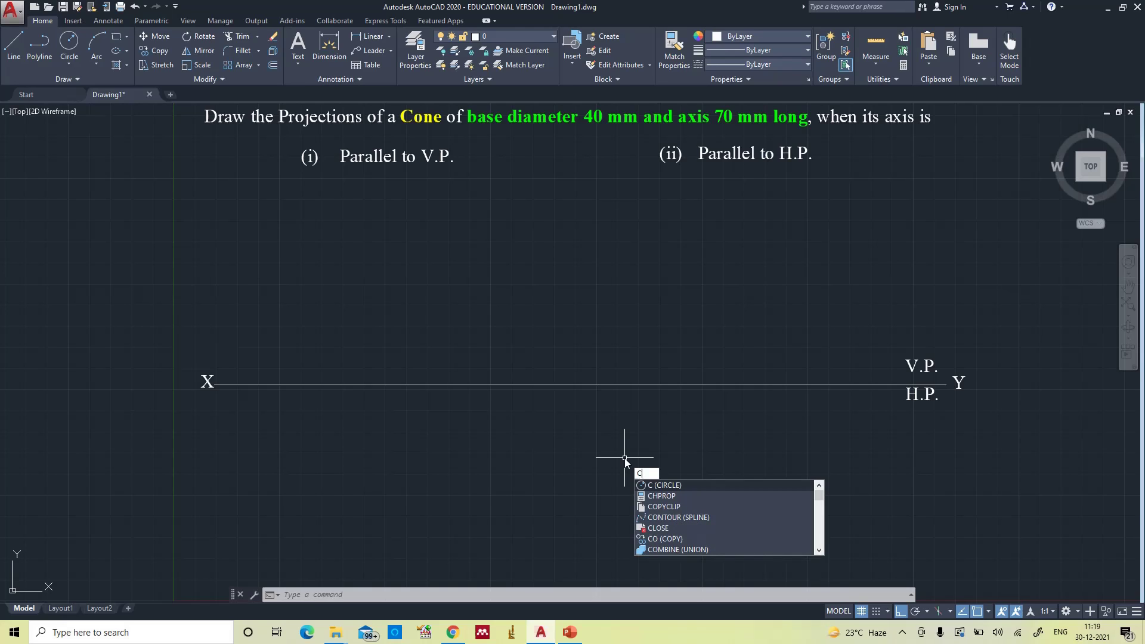
{"action": "key", "text": "Return"}
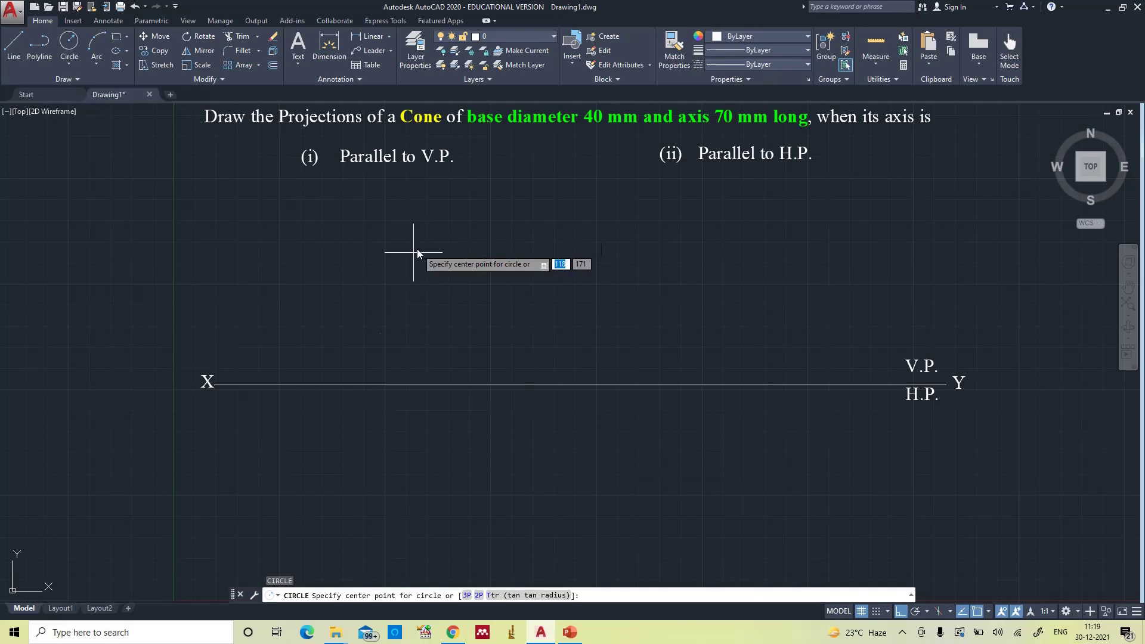
{"action": "left_click", "coordinate": [361, 494]}
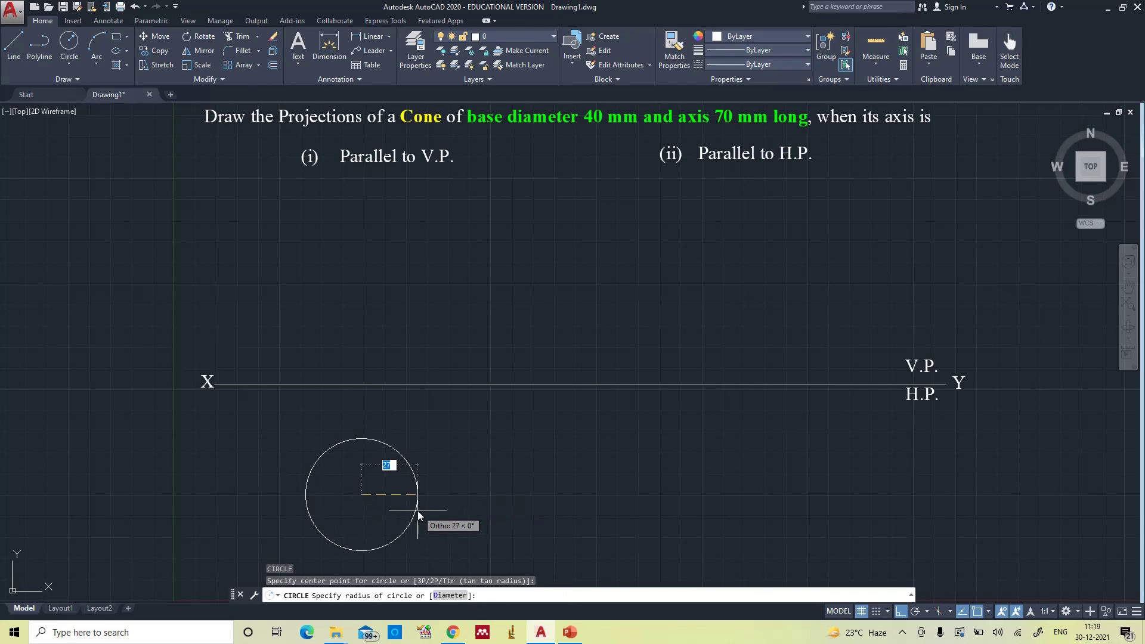
{"action": "type", "text": "20"}
{"action": "key", "text": "Return"}
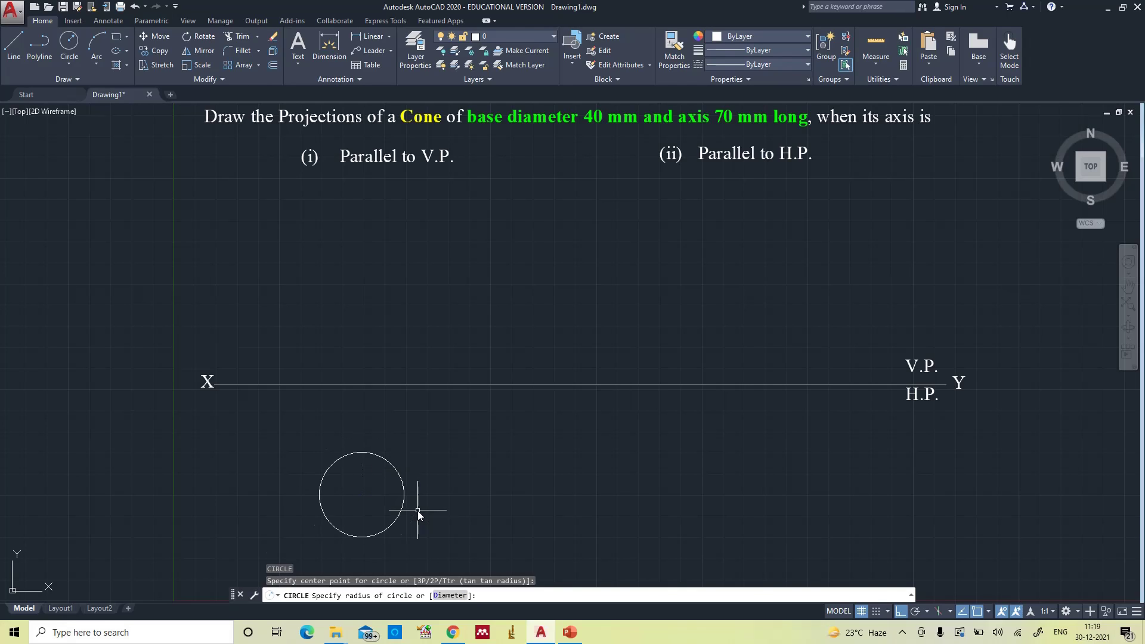
{"action": "left_click", "coordinate": [400, 479]}
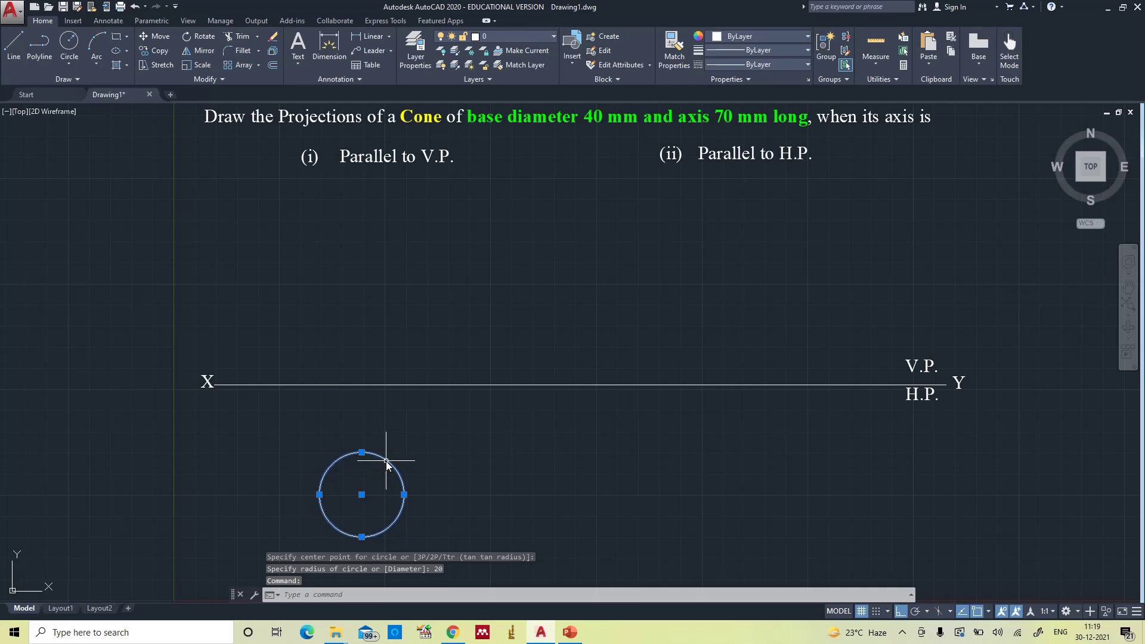
{"action": "left_click_drag", "start_coordinate": [386, 460], "coordinate": [409, 434]}
- Draw vertical projector lines from the circle's left and right quadrants up to the XY line
{"action": "type", "text": "l"}
{"action": "key", "text": "Return"}
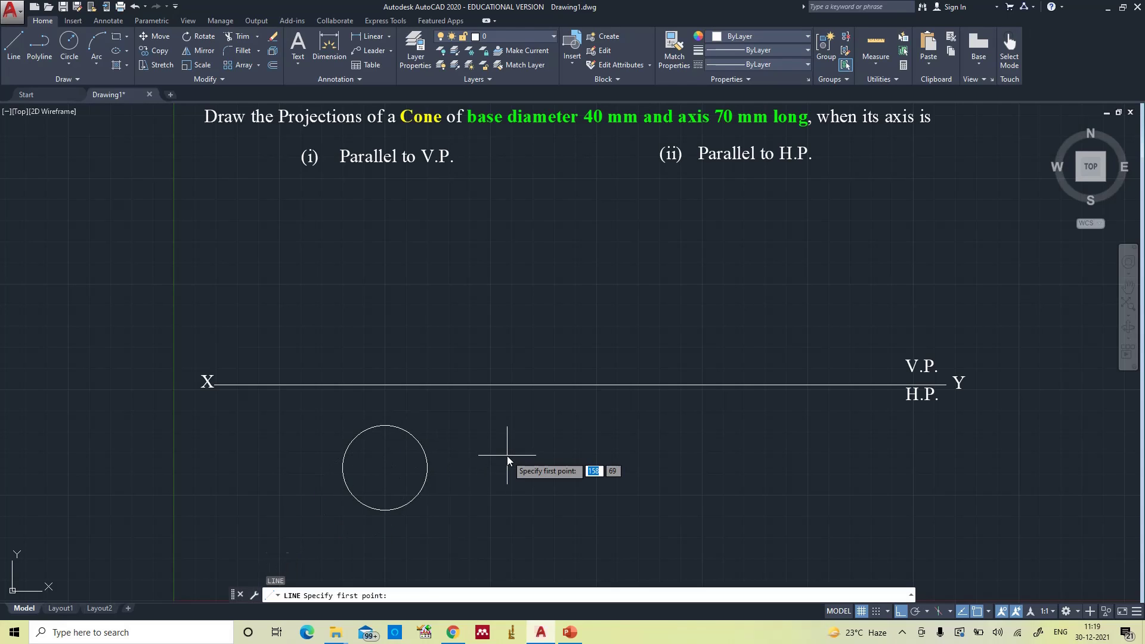
{"action": "left_click", "coordinate": [343, 469]}
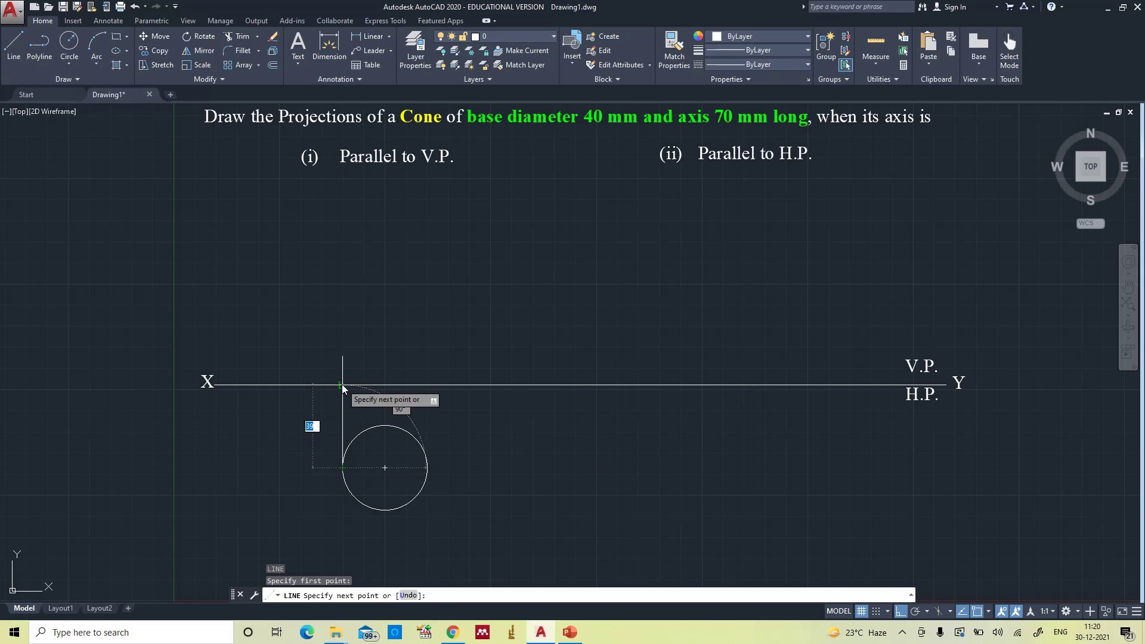
{"action": "left_click", "coordinate": [363, 403]}
{"action": "key", "text": "Return"}
{"action": "key", "text": "Return"}
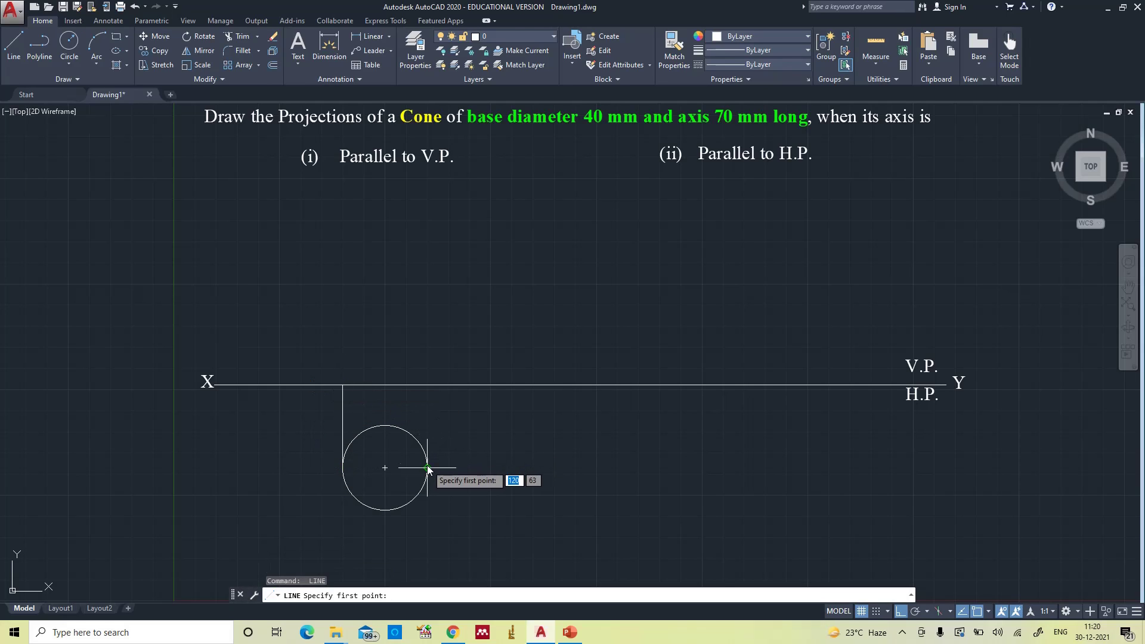
{"action": "left_click", "coordinate": [427, 467]}
{"action": "left_click", "coordinate": [427, 386]}
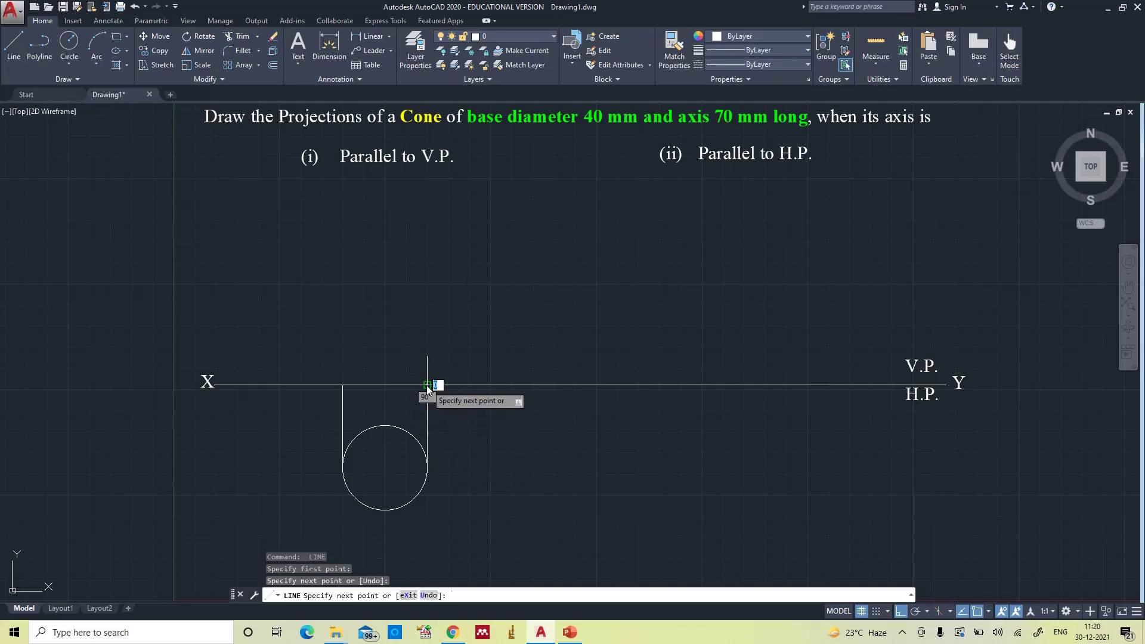
{"action": "key", "text": "Return"}
- Draw a vertical projector line from the circle's centre up to the XY line
{"action": "key", "text": "Return"}
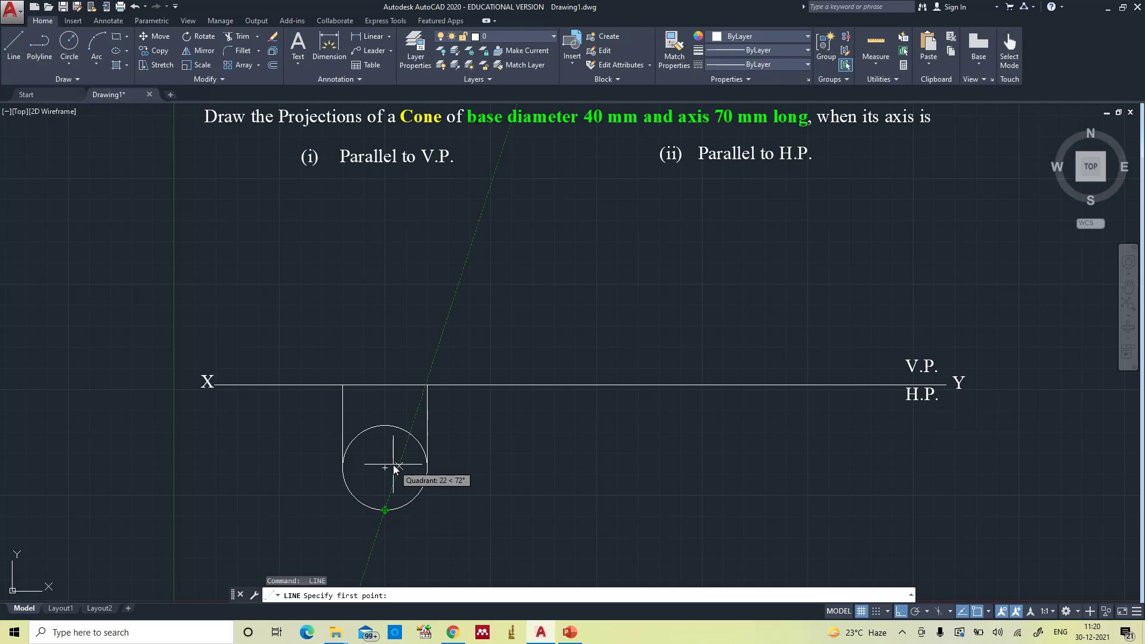
{"action": "left_click", "coordinate": [384, 467]}
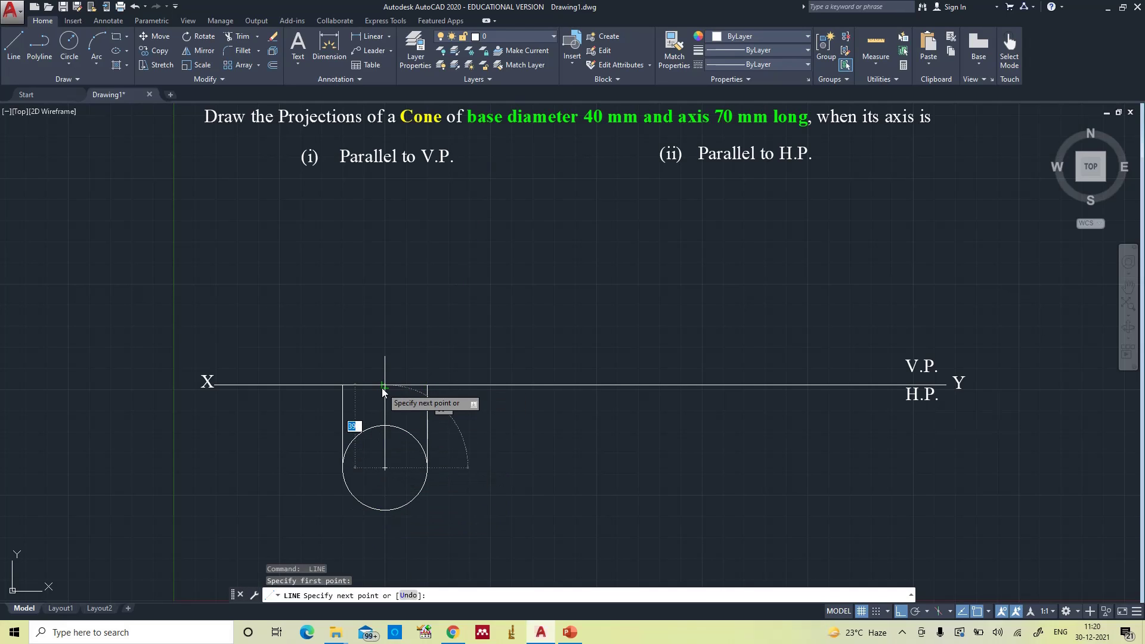
{"action": "left_click", "coordinate": [382, 387]}
{"action": "key", "text": "Return"}
- Draw the cone's axis as a 70 mm vertical line upward from where the centre projector meets the XY line
{"action": "key", "text": "Return"}
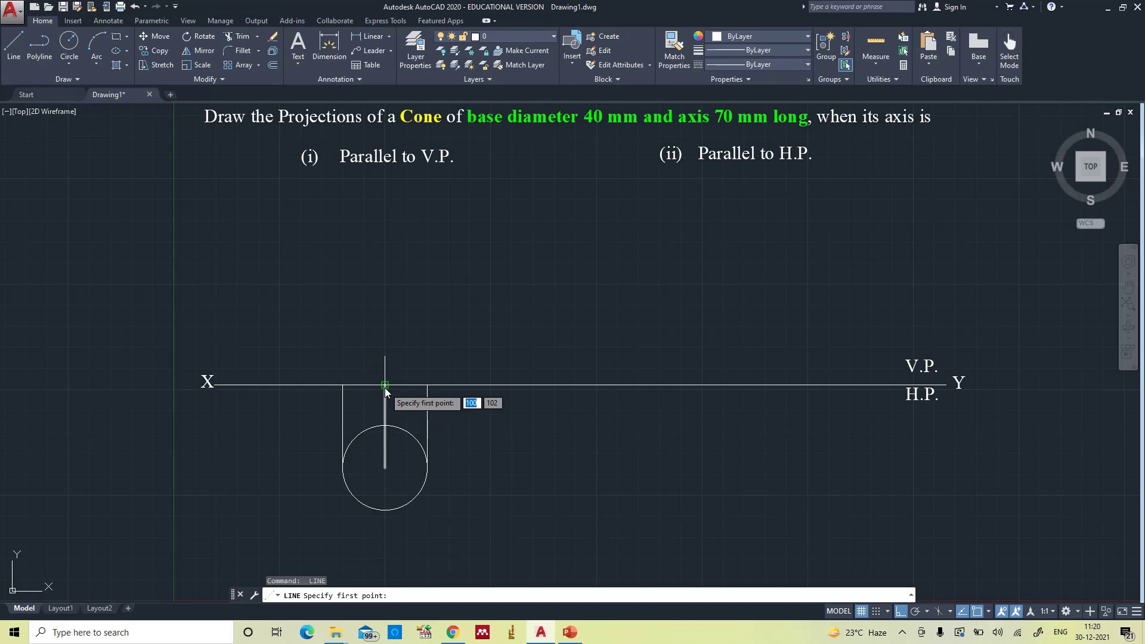
{"action": "left_click", "coordinate": [384, 386]}
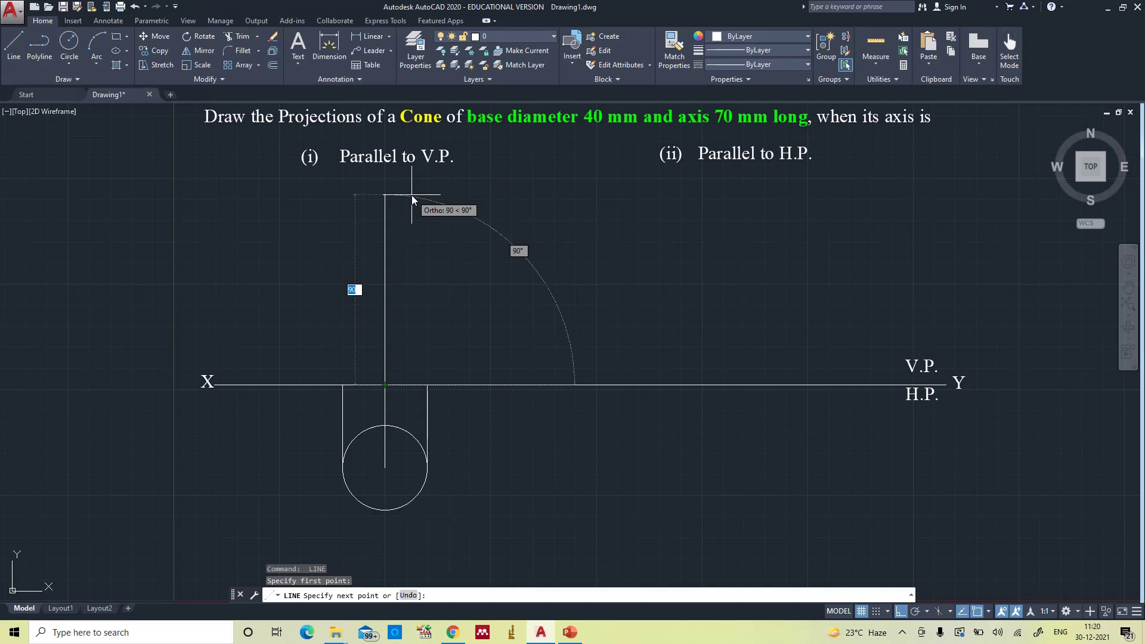
{"action": "type", "text": "70"}
{"action": "key", "text": "Return"}
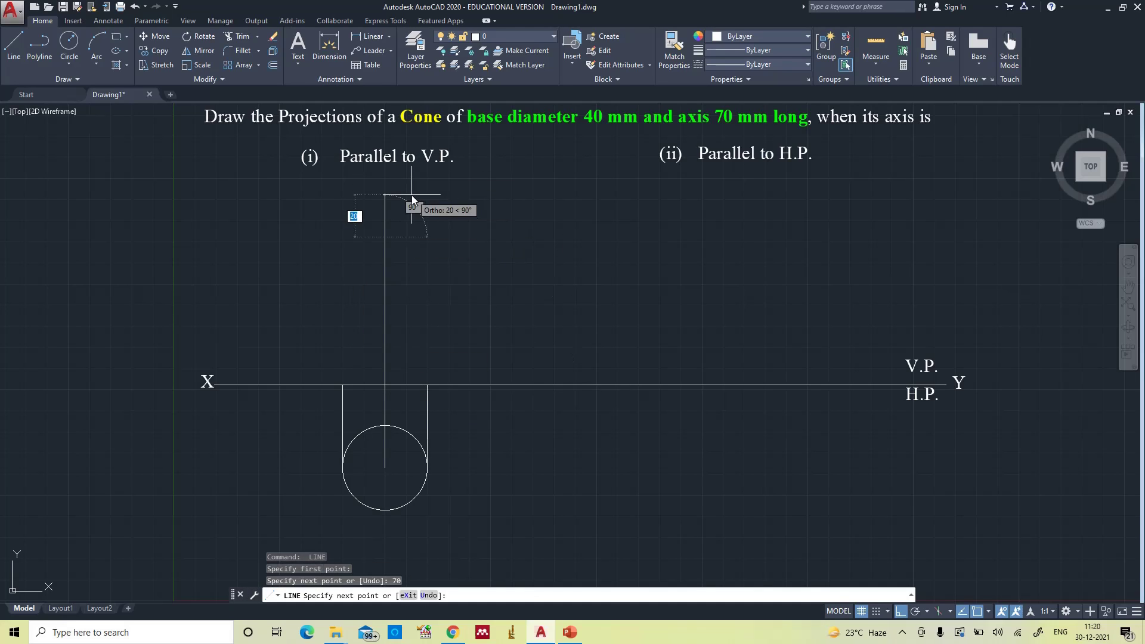
{"action": "key", "text": "Return"}
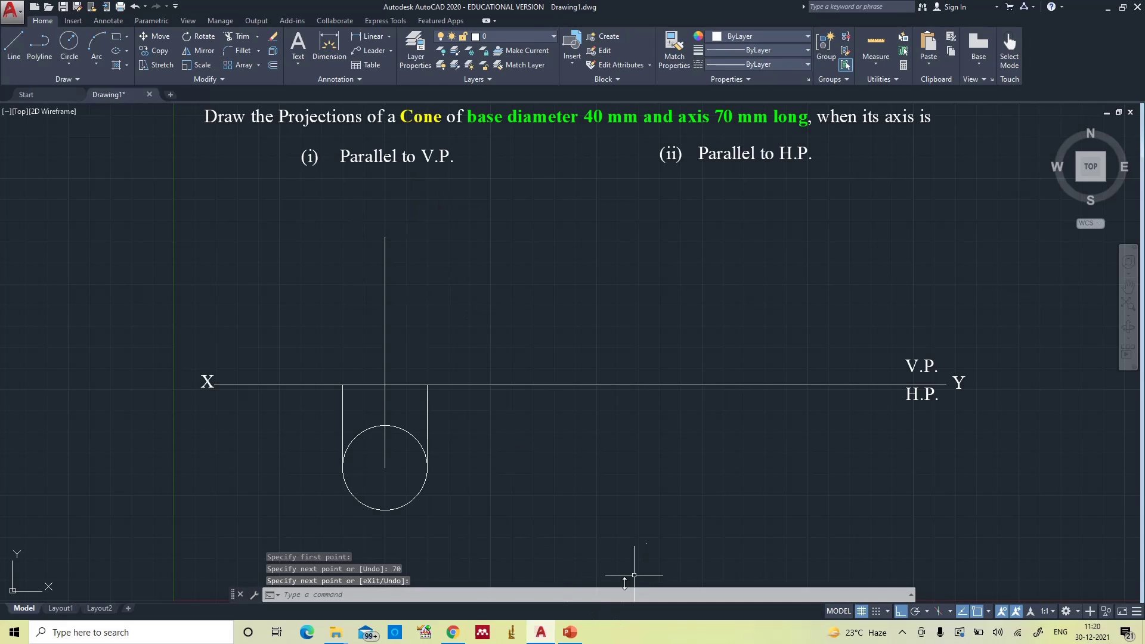
- Check the PowerPoint reference slide and draw the cone's two slanted sides from the outer projectors' upper ends to the axis's top end
{"action": "left_click", "coordinate": [568, 634]}
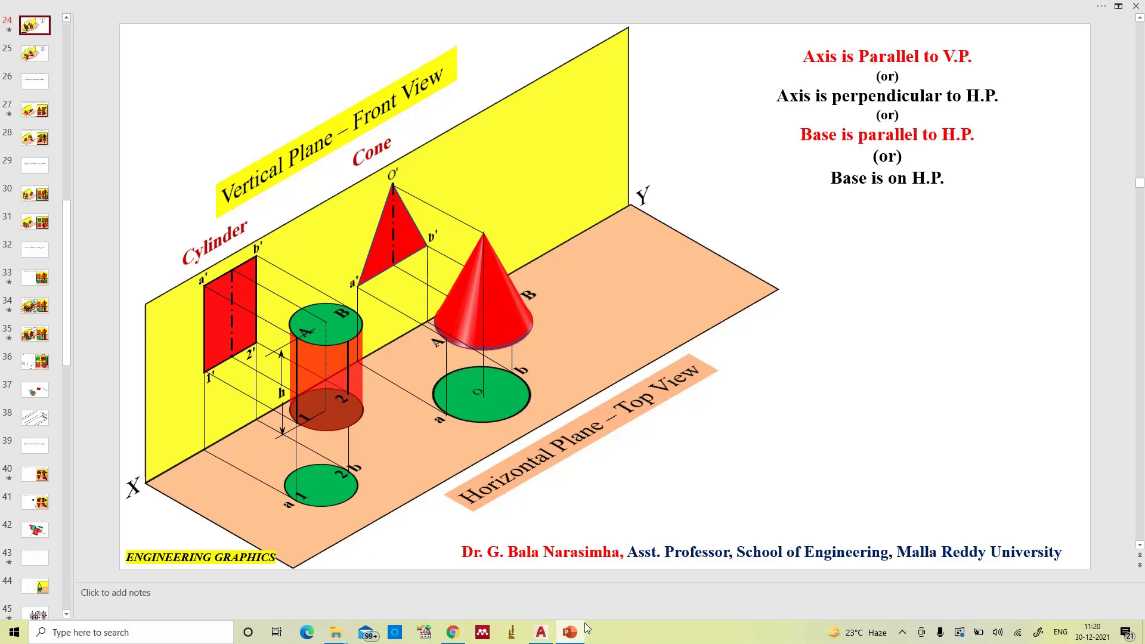
{"action": "left_click", "coordinate": [540, 633]}
{"action": "key", "text": "space"}
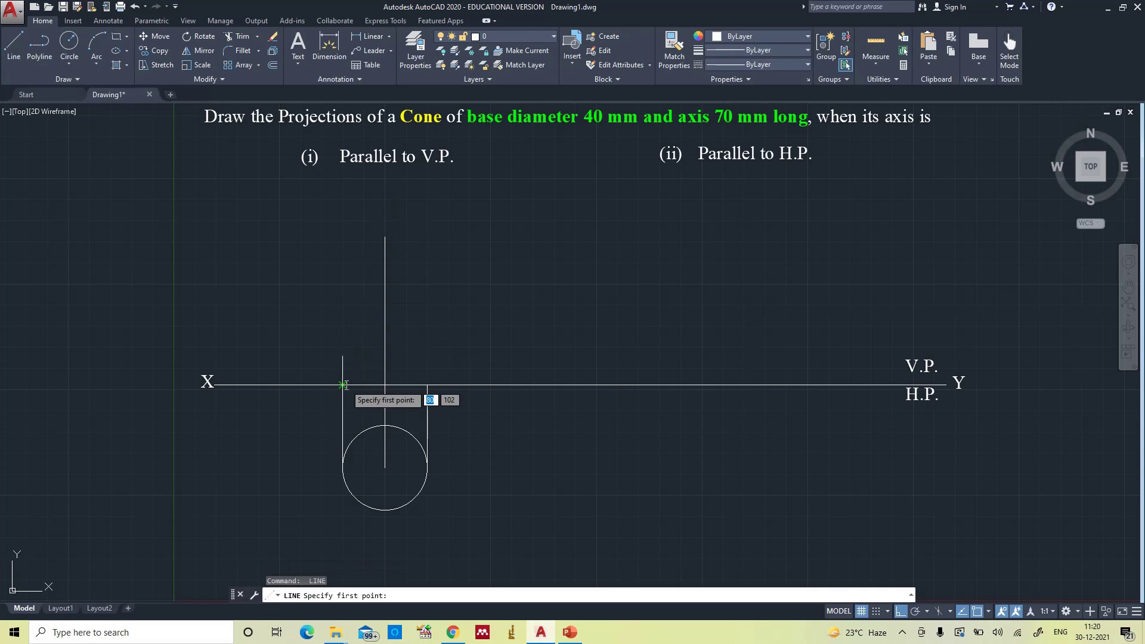
{"action": "left_click", "coordinate": [343, 385]}
{"action": "left_click", "coordinate": [384, 237]}
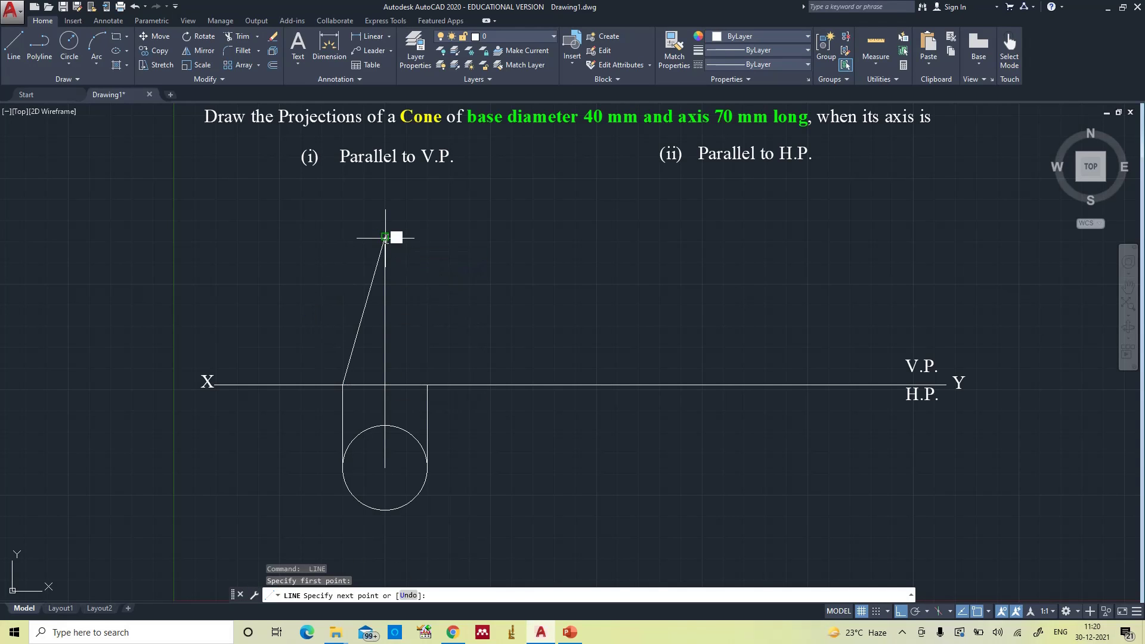
{"action": "key", "text": "space"}
{"action": "key", "text": "space"}
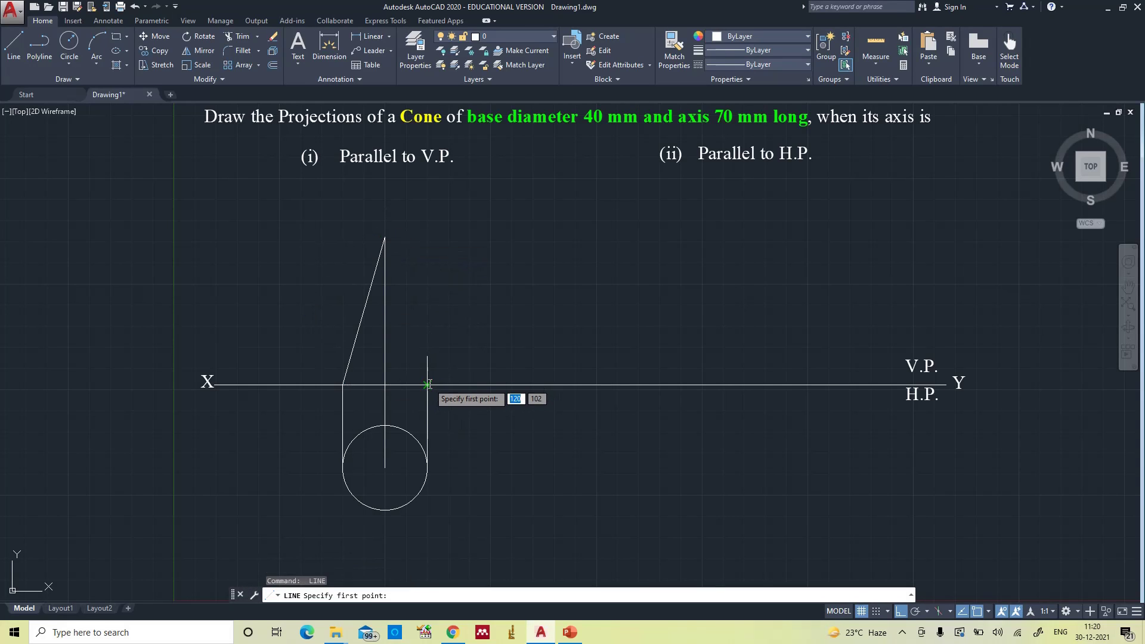
{"action": "left_click", "coordinate": [427, 385]}
{"action": "left_click", "coordinate": [384, 237]}
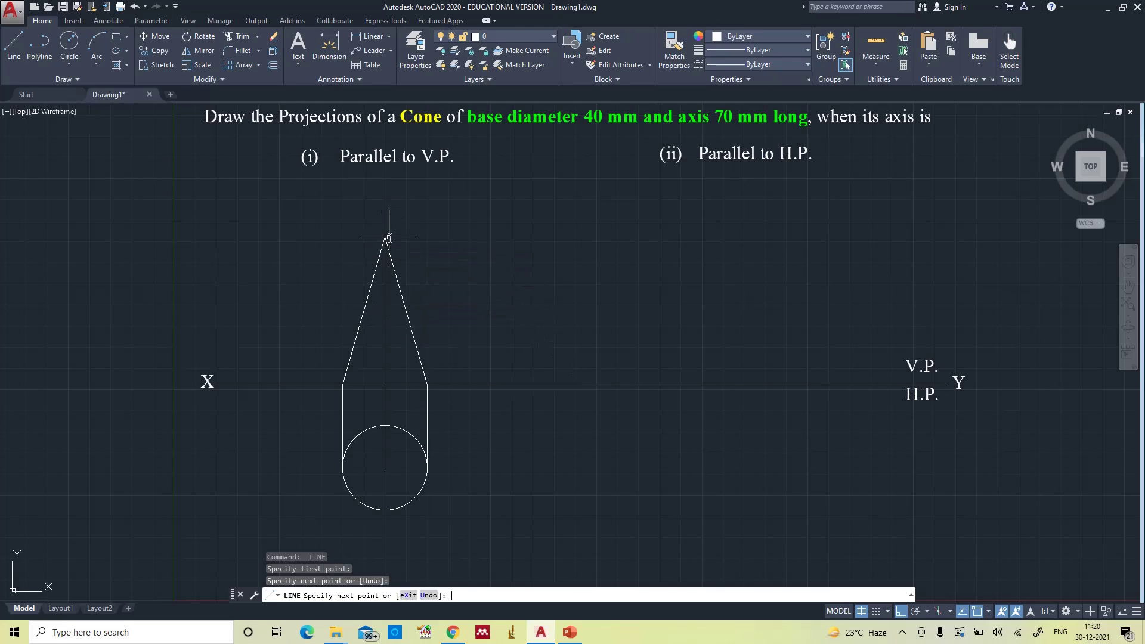
{"action": "key", "text": "space"}
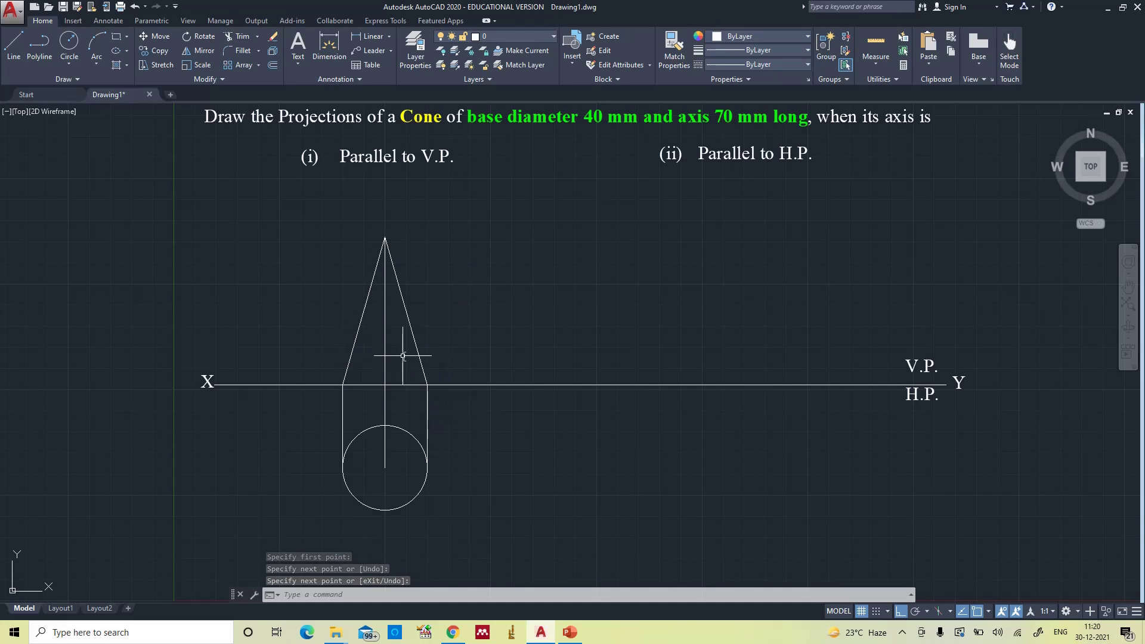
- Draw the cone's base line along XY between the lower ends of the two slanted sides
{"action": "type", "text": "l"}
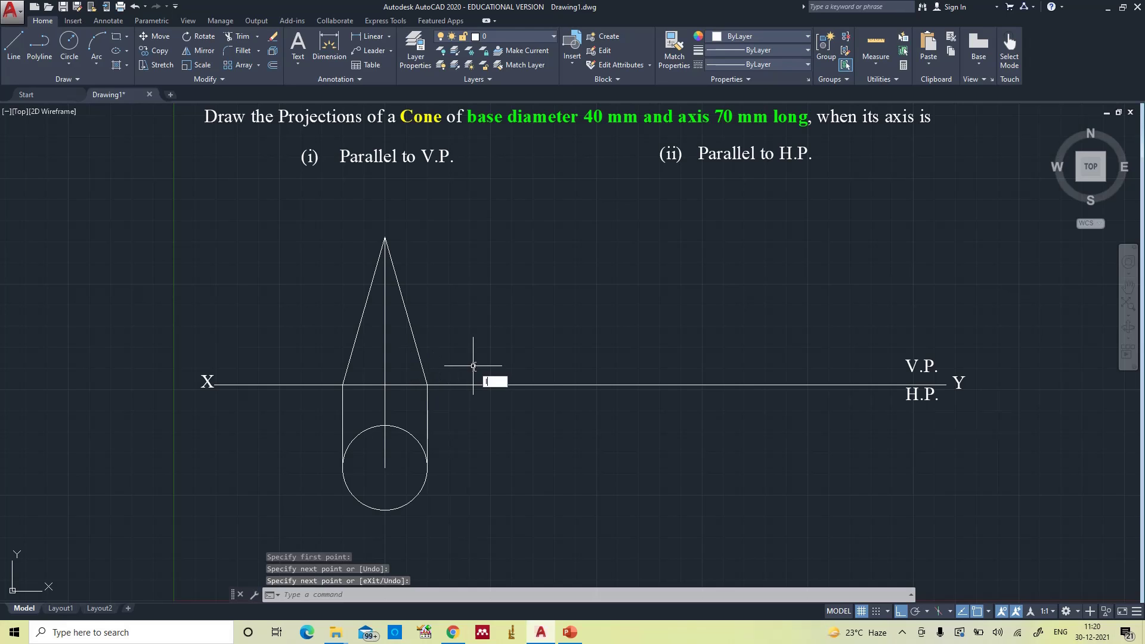
{"action": "key", "text": "Return"}
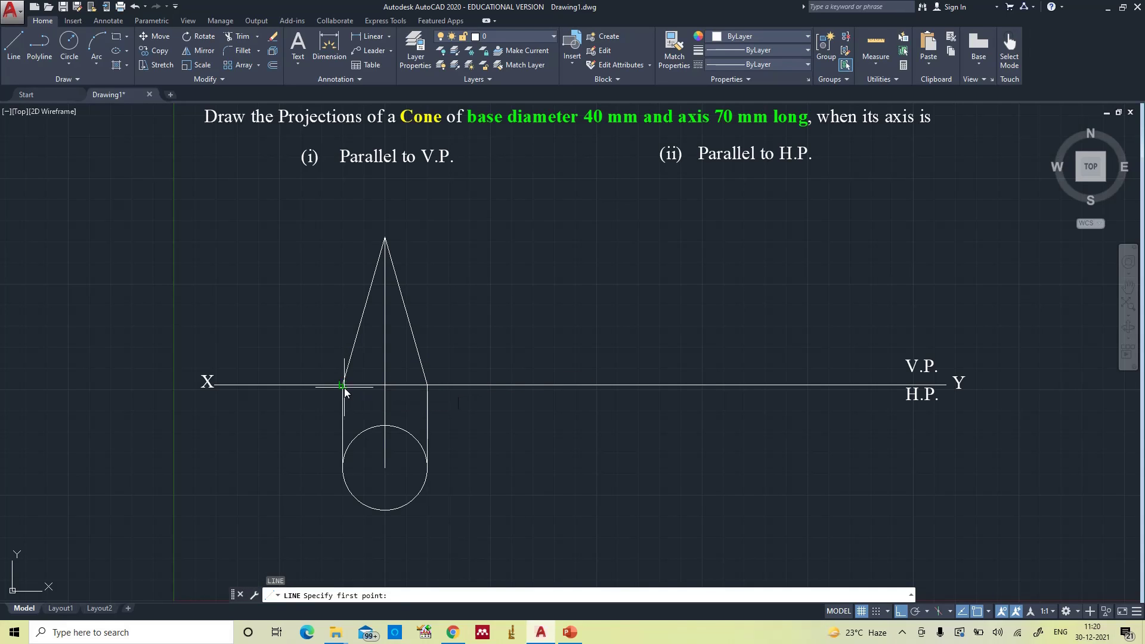
{"action": "left_click", "coordinate": [345, 387]}
{"action": "left_click", "coordinate": [427, 387]}
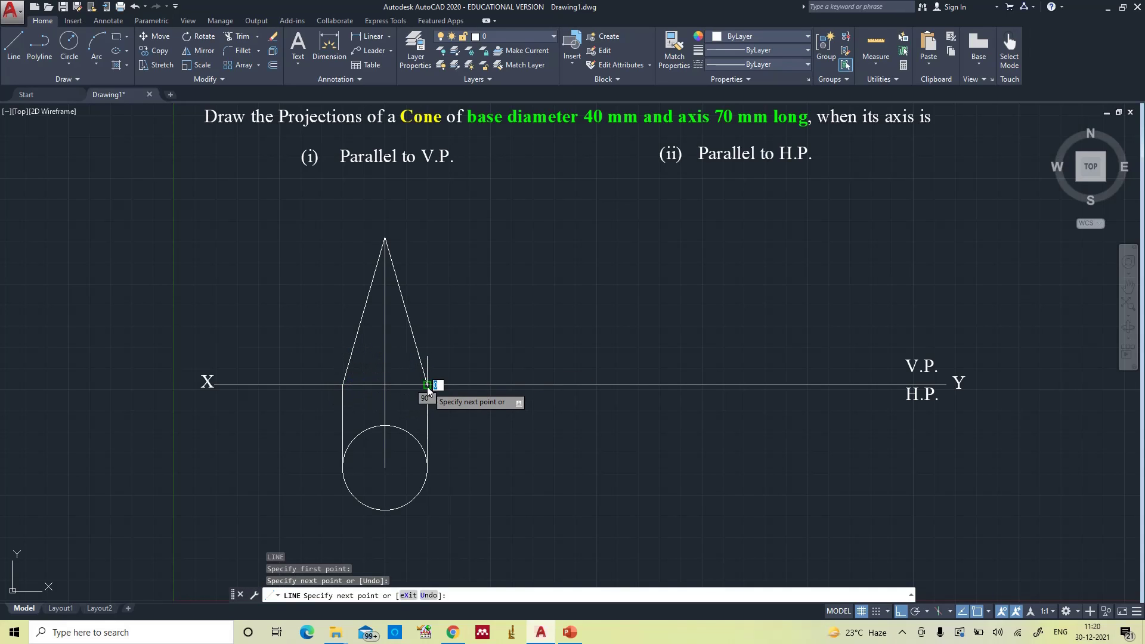
{"action": "key", "text": "Return"}
- Set the front-view triangle's three lines and the top-view circle to red with a 0.40 mm lineweight
{"action": "left_click", "coordinate": [421, 387]}
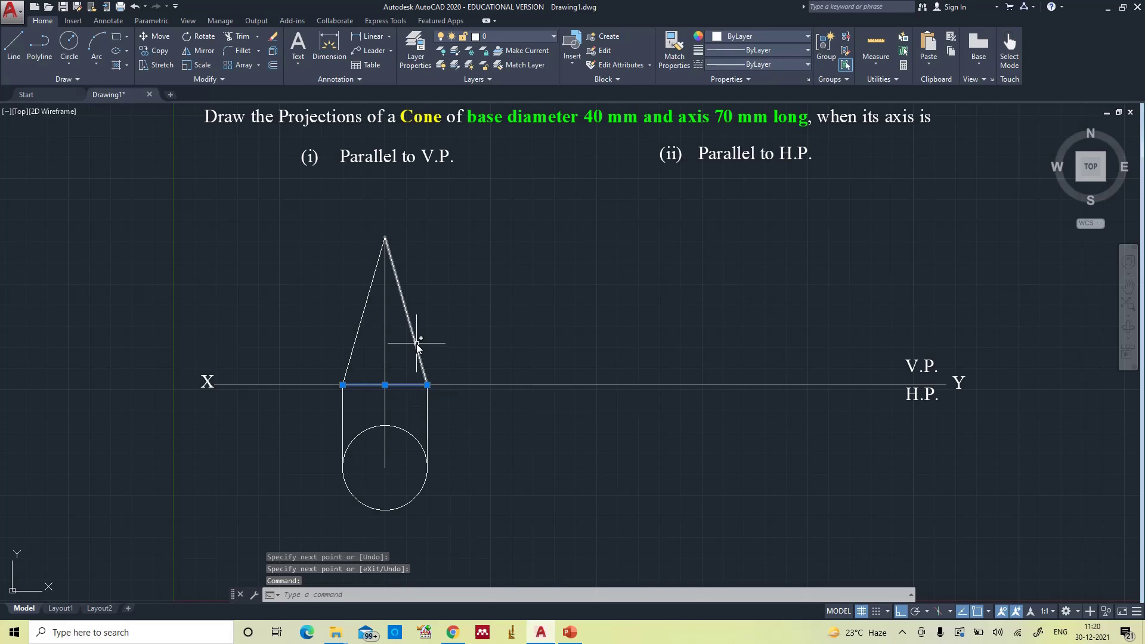
{"action": "left_click", "coordinate": [417, 345]}
{"action": "left_click", "coordinate": [362, 330]}
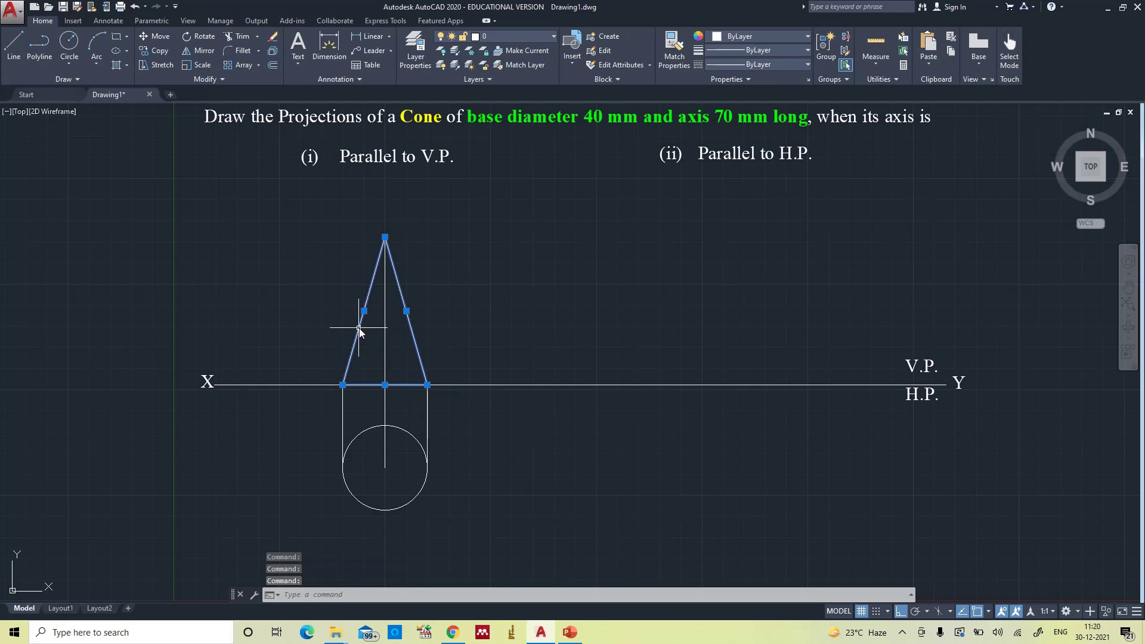
{"action": "left_click", "coordinate": [380, 425]}
{"action": "left_click", "coordinate": [738, 38]}
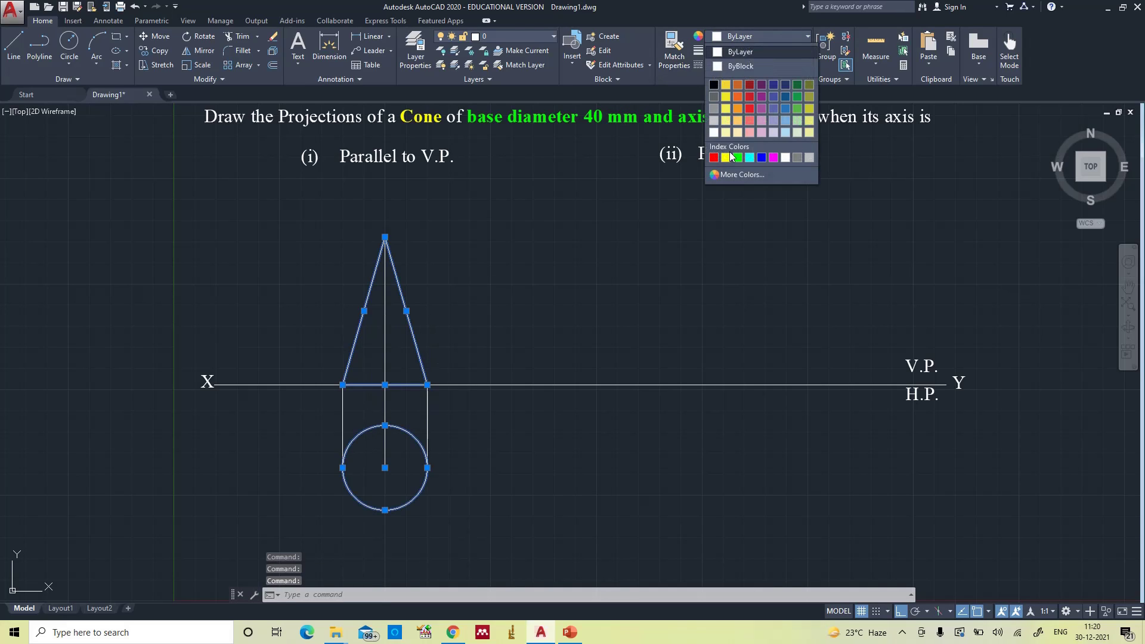
{"action": "left_click", "coordinate": [712, 158]}
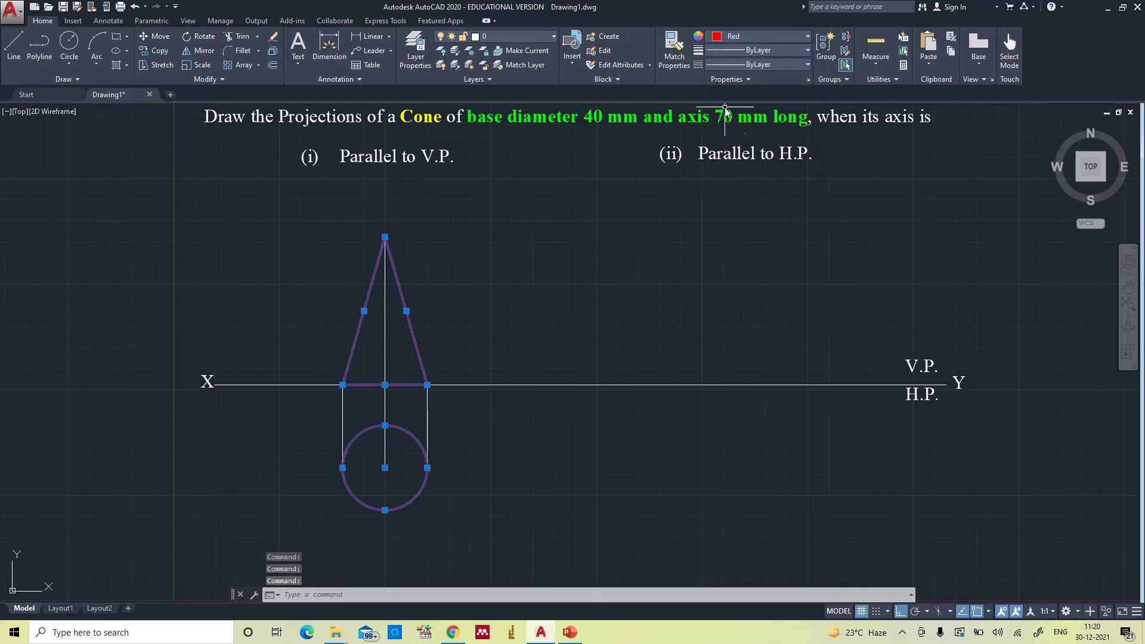
{"action": "left_click", "coordinate": [733, 48]}
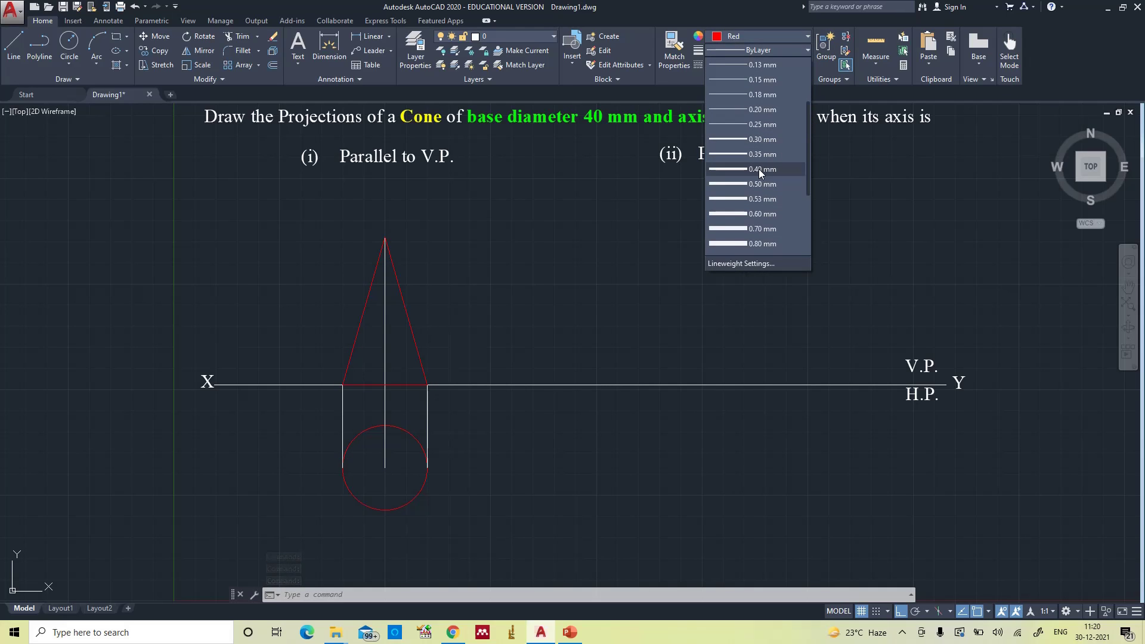
{"action": "left_click", "coordinate": [759, 170]}
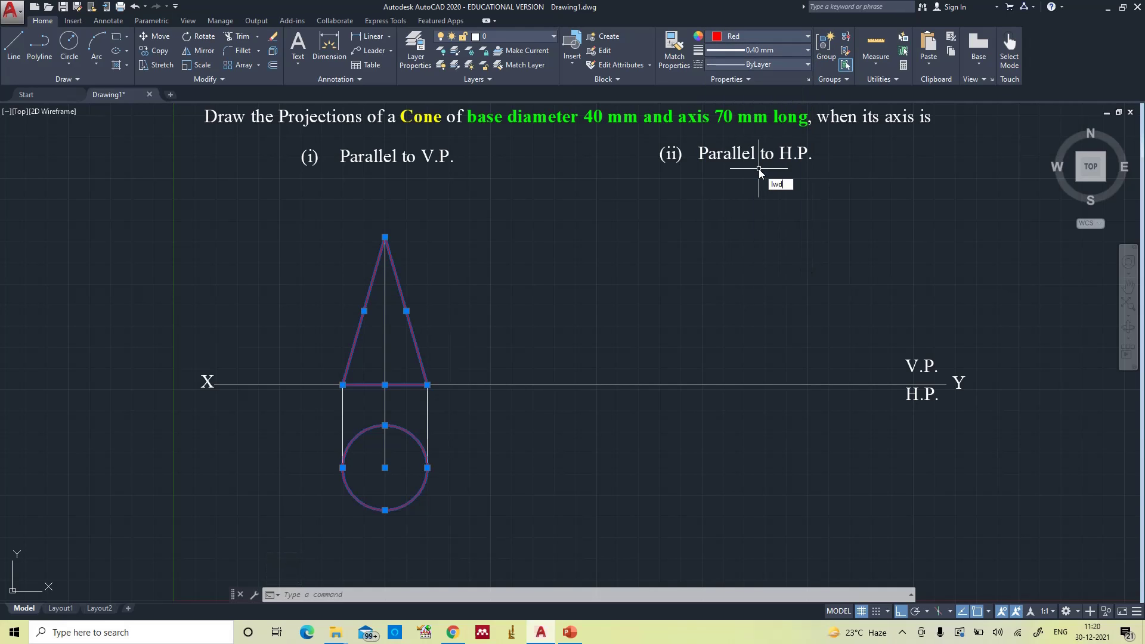
- Turn on lineweight display by setting LWDISPLAY to on
{"action": "key", "text": "Return"}
{"action": "type", "text": "on"}
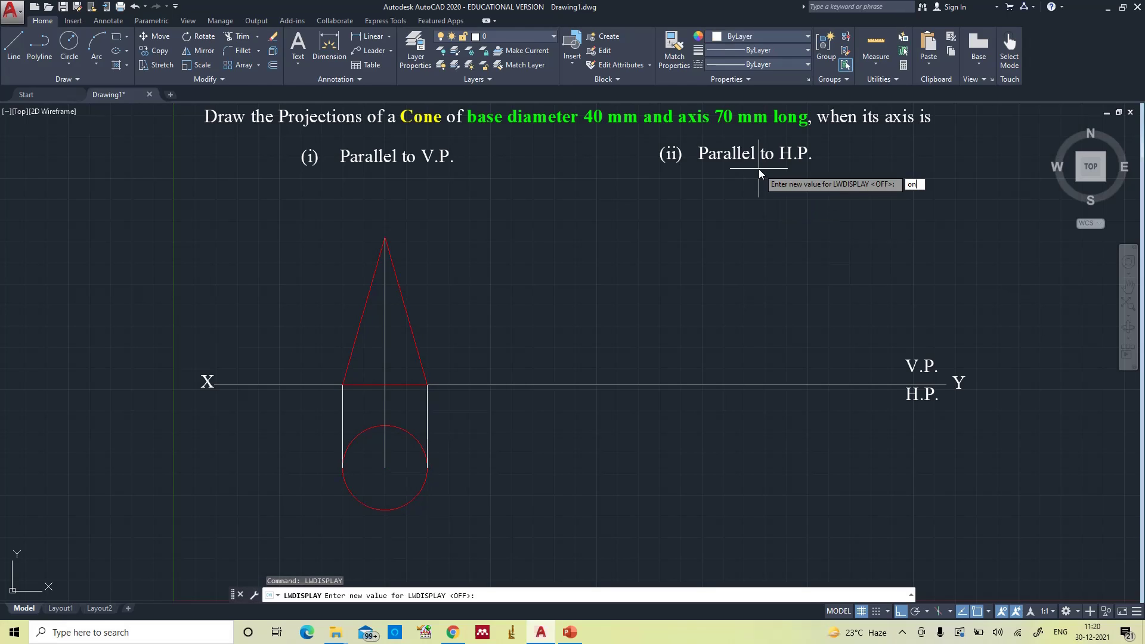
{"action": "key", "text": "Return"}
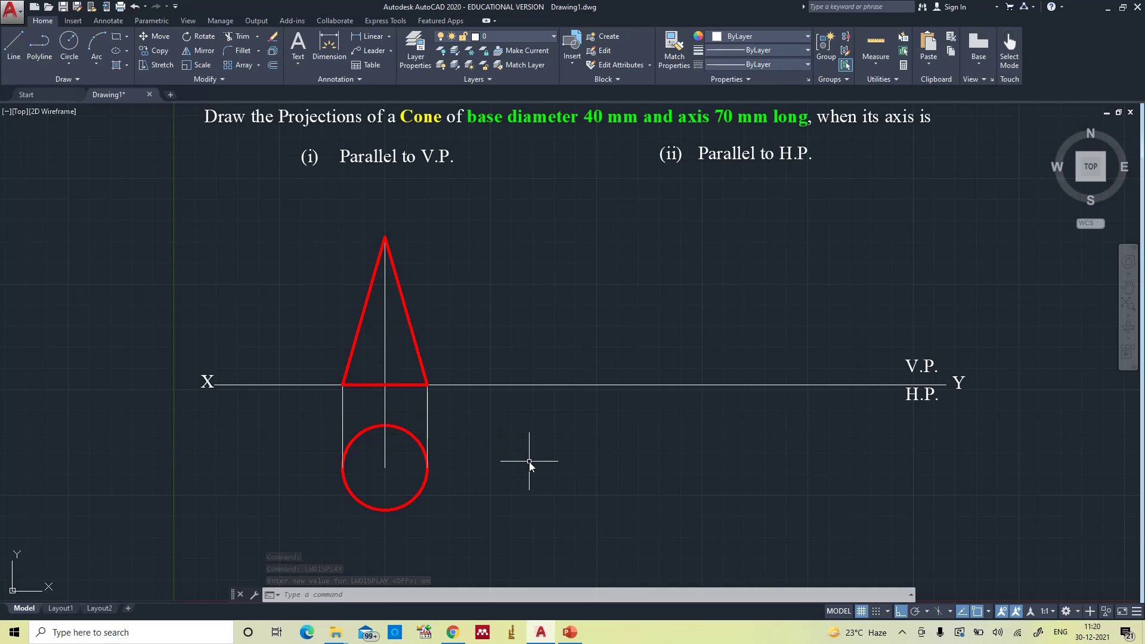
- Label the ends of the top-view circle's horizontal diameter a and b with single-line text, height 6 and rotation 0
{"action": "type", "text": "text"}
{"action": "key", "text": "Return"}
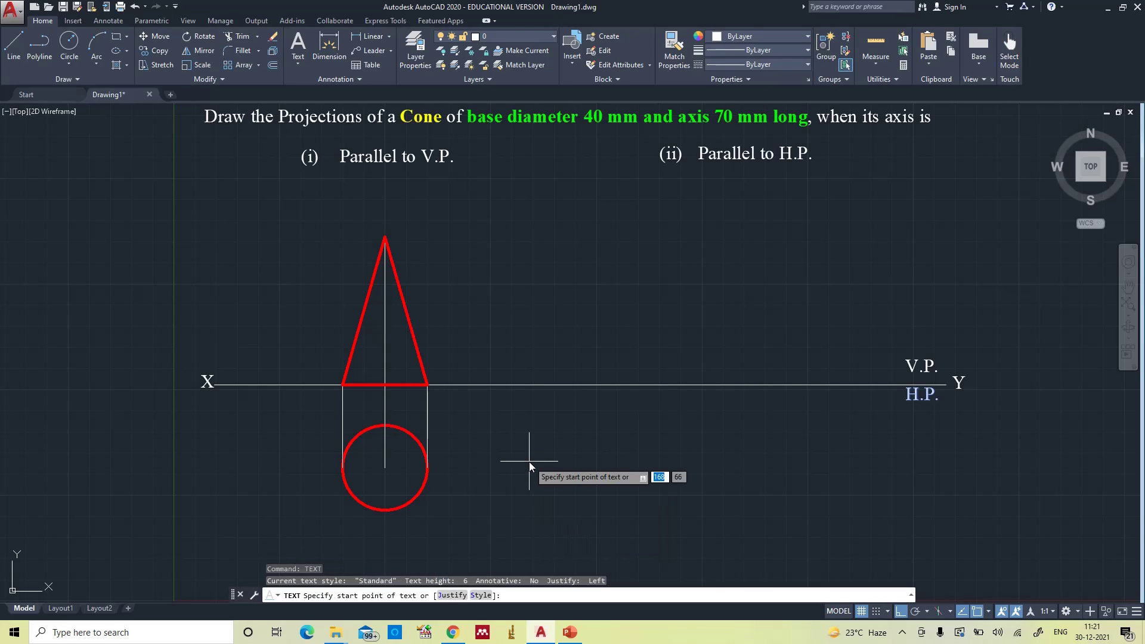
{"action": "left_click", "coordinate": [330, 466]}
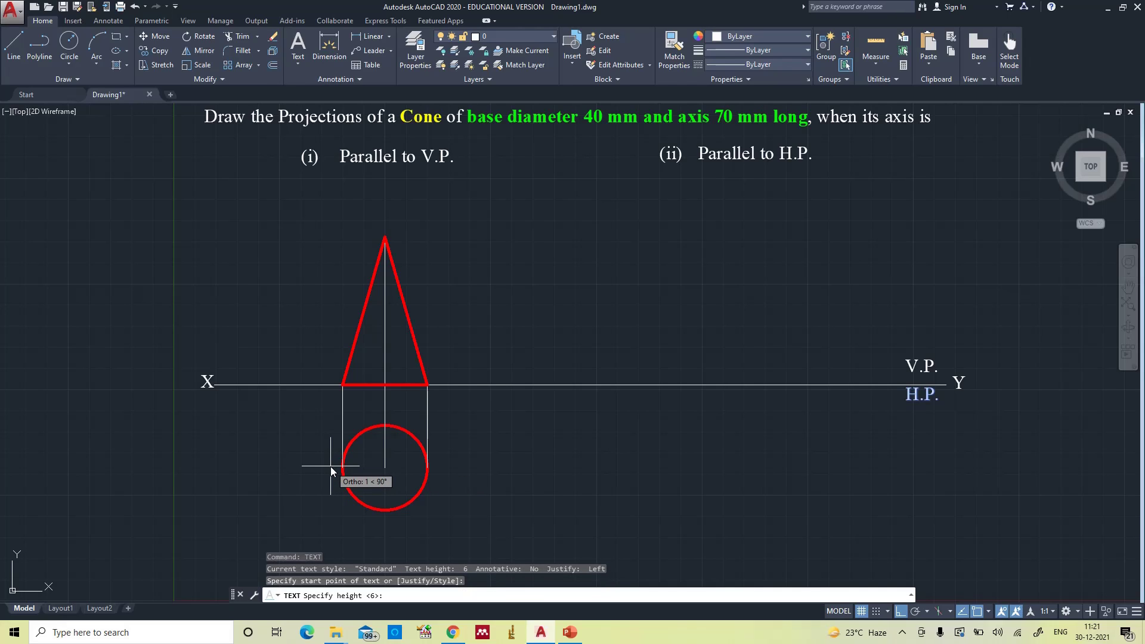
{"action": "key", "text": "Return"}
{"action": "key", "text": "Return"}
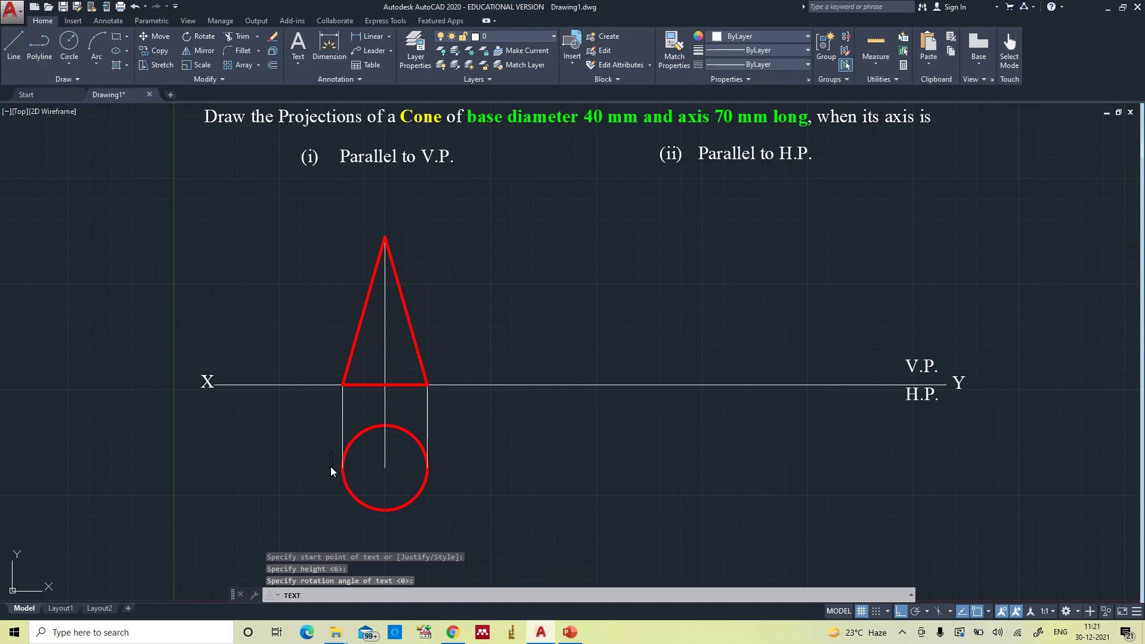
{"action": "type", "text": "a"}
{"action": "left_click", "coordinate": [433, 472]}
{"action": "type", "text": "b"}
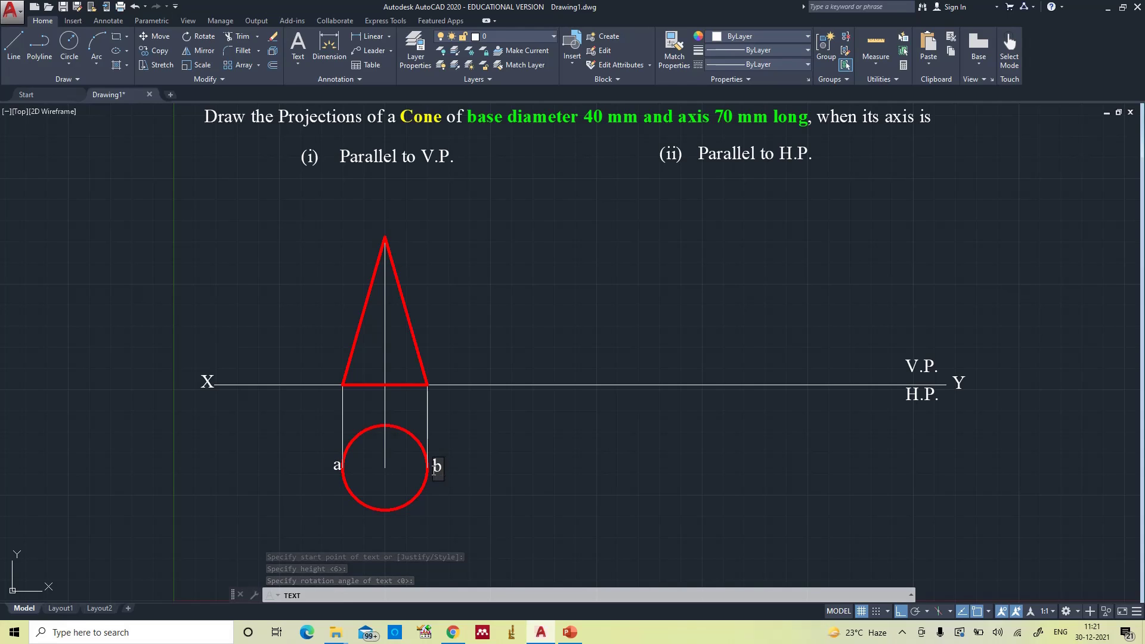
- Label the front-view base corners a' and b', the apex o' and the top-view circle's center o
{"action": "left_click", "coordinate": [332, 378]}
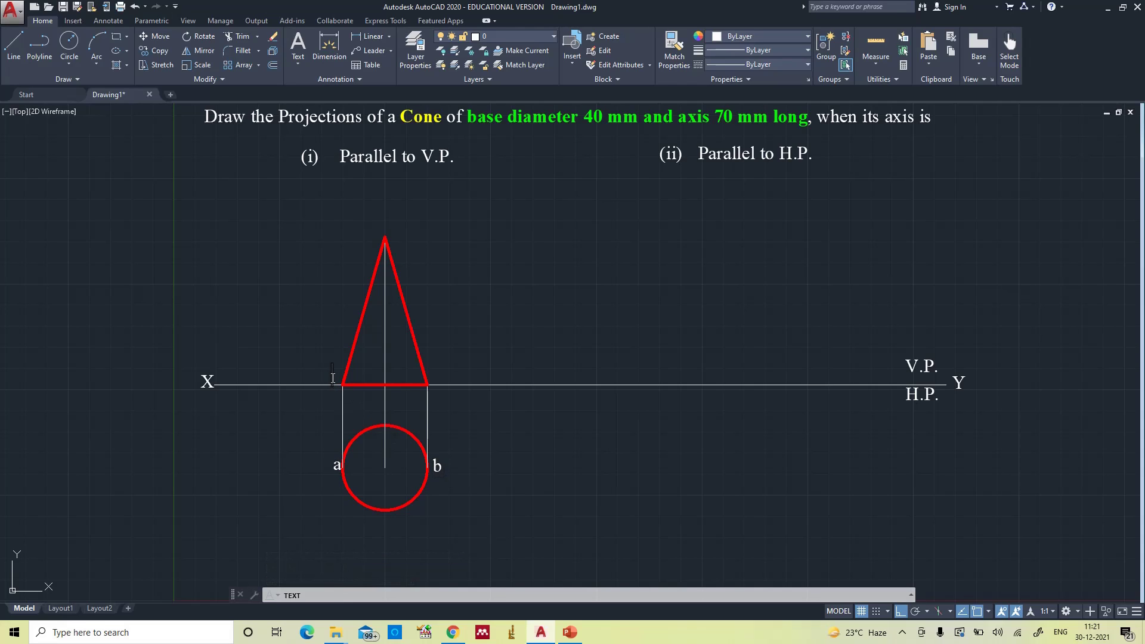
{"action": "left_click", "coordinate": [321, 376]}
{"action": "type", "text": "a'"}
{"action": "left_click", "coordinate": [439, 378]}
{"action": "type", "text": "b'"}
{"action": "left_click", "coordinate": [383, 223]}
{"action": "type", "text": "o'"}
{"action": "left_click", "coordinate": [390, 467]}
{"action": "type", "text": "o"}
{"action": "key", "text": "Return"}
{"action": "key", "text": "Return"}
{"action": "key", "text": "Return"}
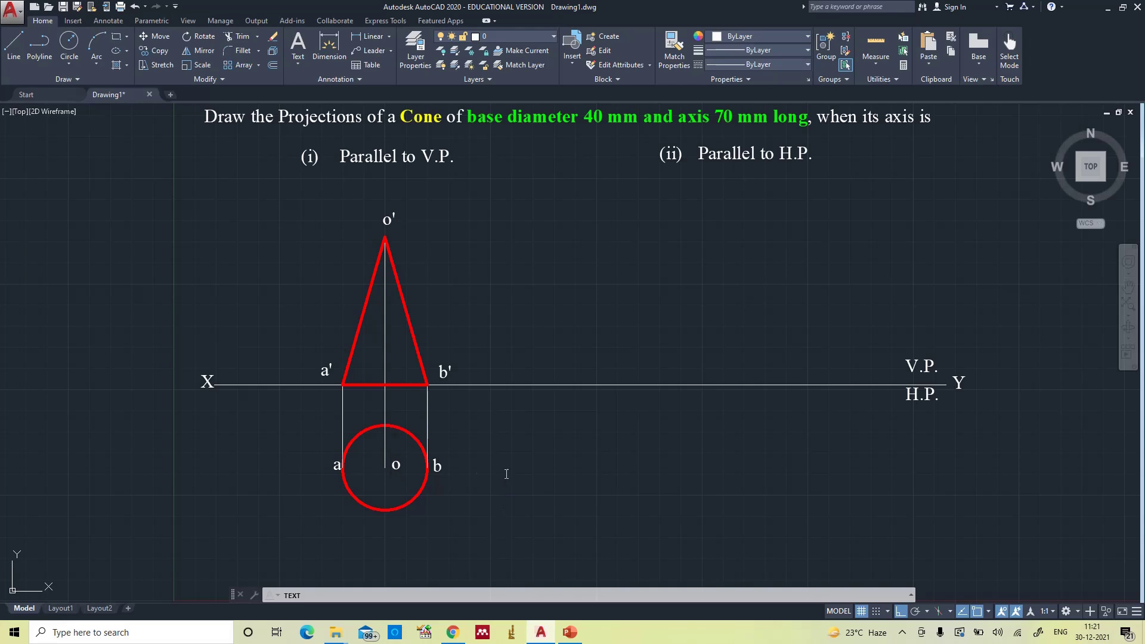
{"action": "left_click", "coordinate": [506, 474]}
- Check the PowerPoint slide for an axis parallel to H.P. and draw a 20 mm radius circle above XY under heading (ii)
{"action": "left_click", "coordinate": [569, 632]}
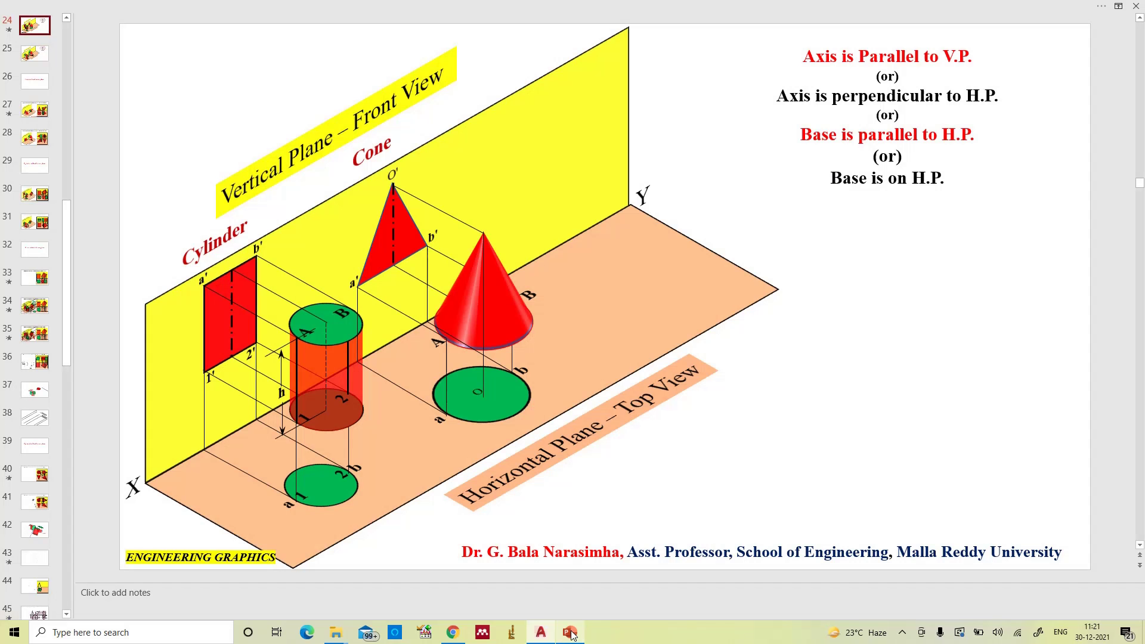
{"action": "key", "text": "Page_Down"}
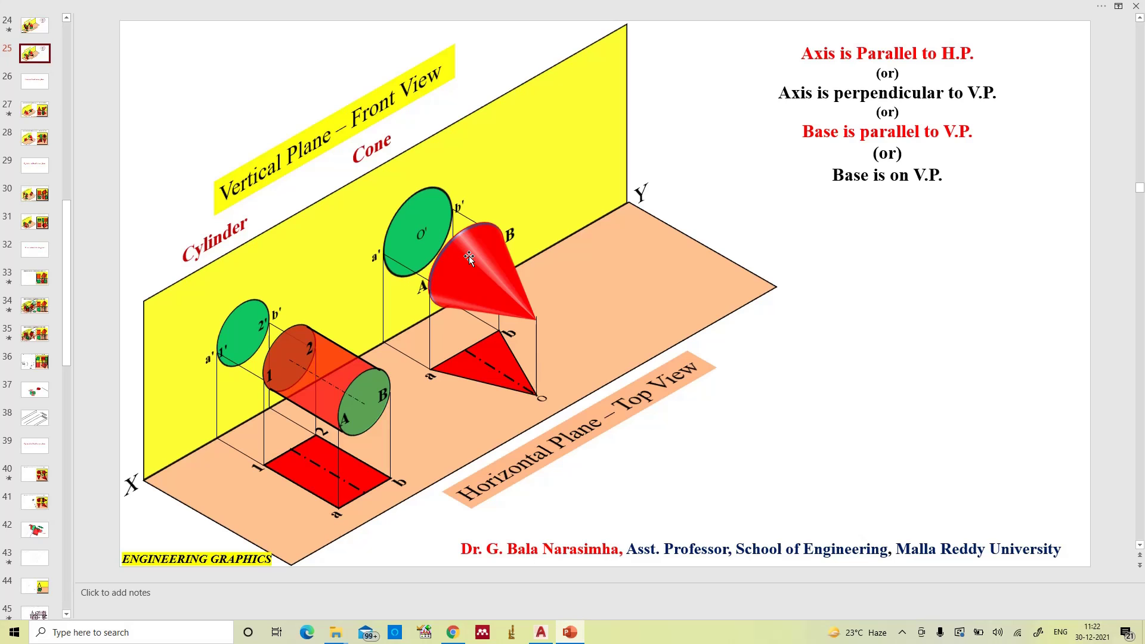
{"action": "left_click", "coordinate": [541, 632]}
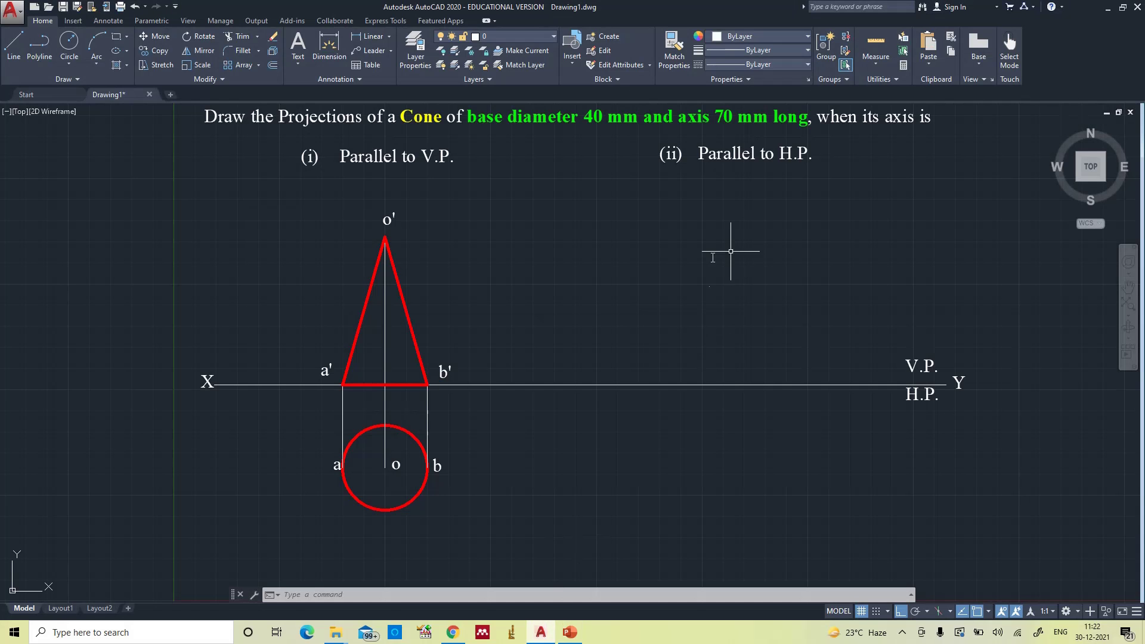
{"action": "type", "text": "c"}
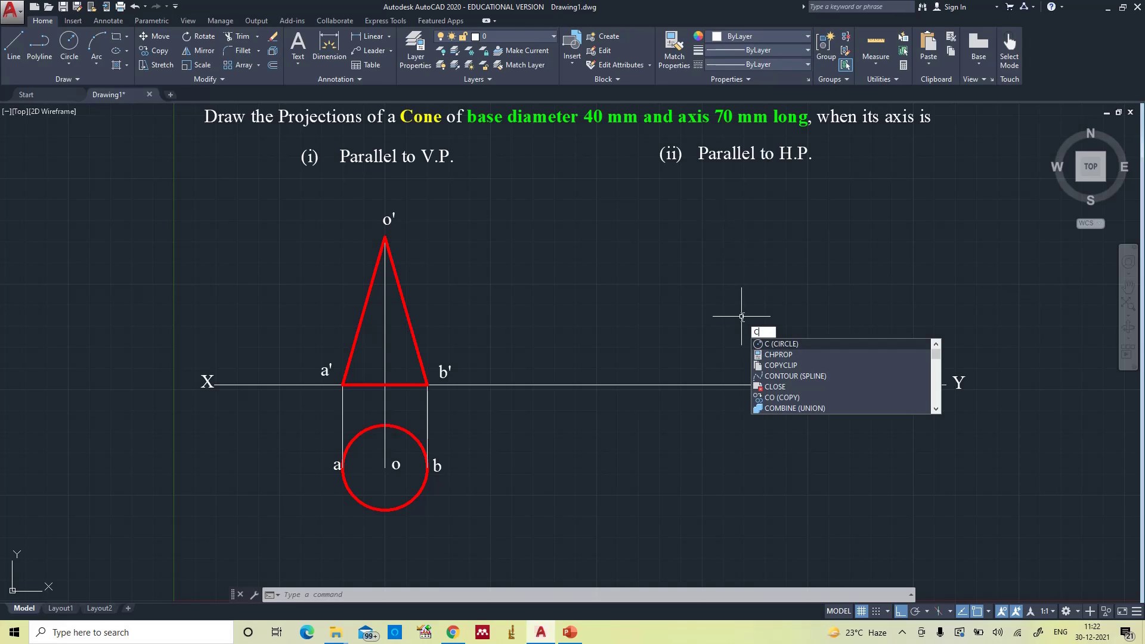
{"action": "key", "text": "Return"}
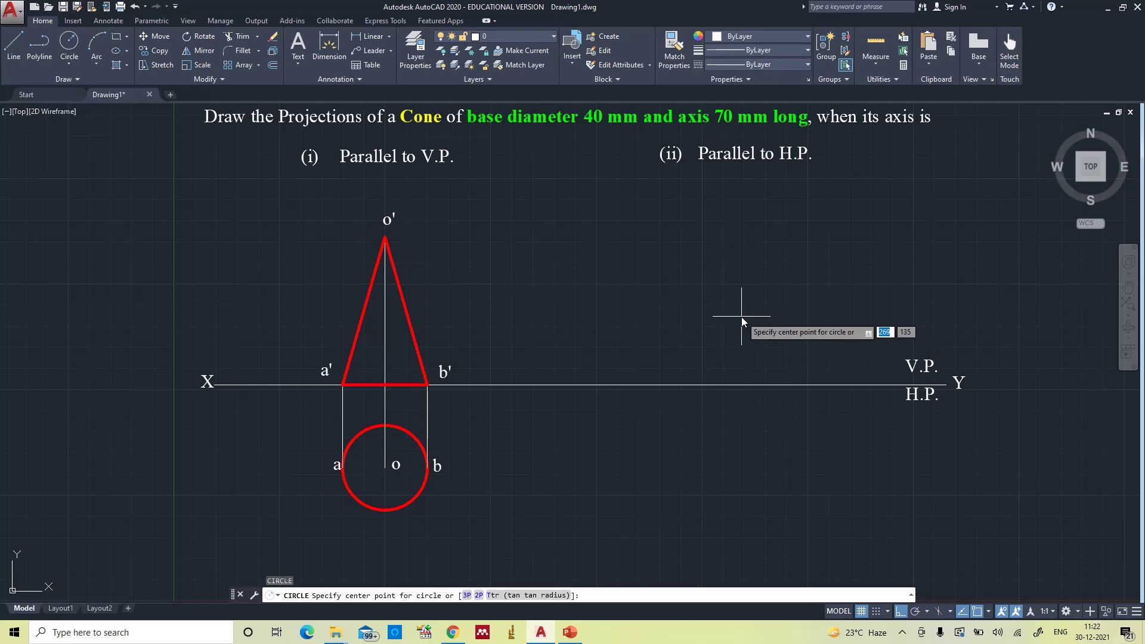
{"action": "left_click", "coordinate": [749, 286]}
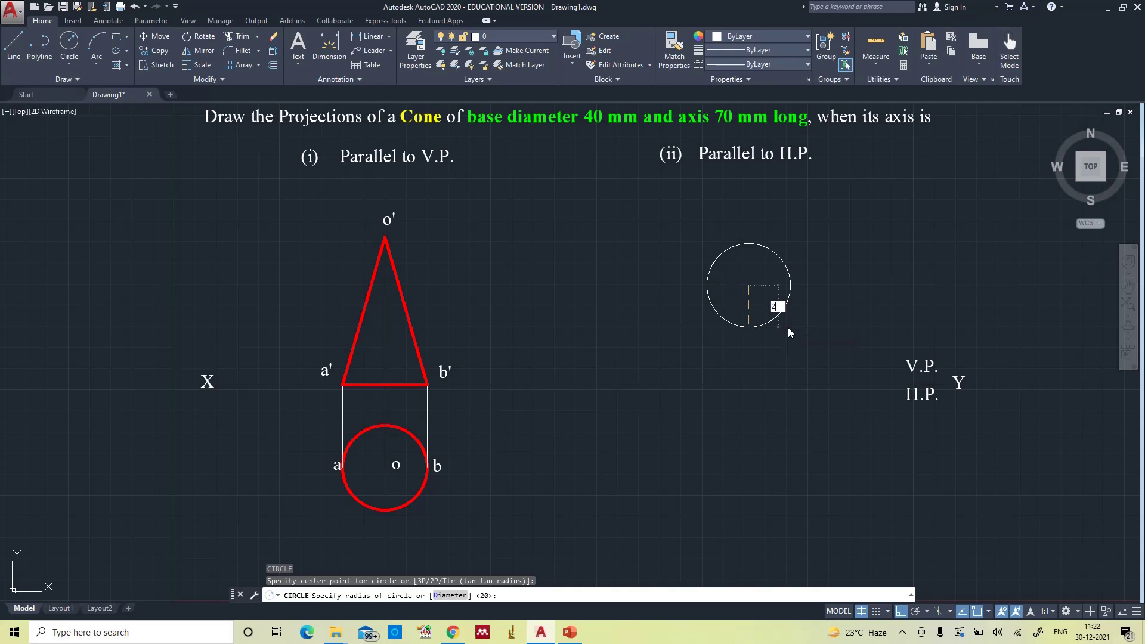
{"action": "key", "text": "Return"}
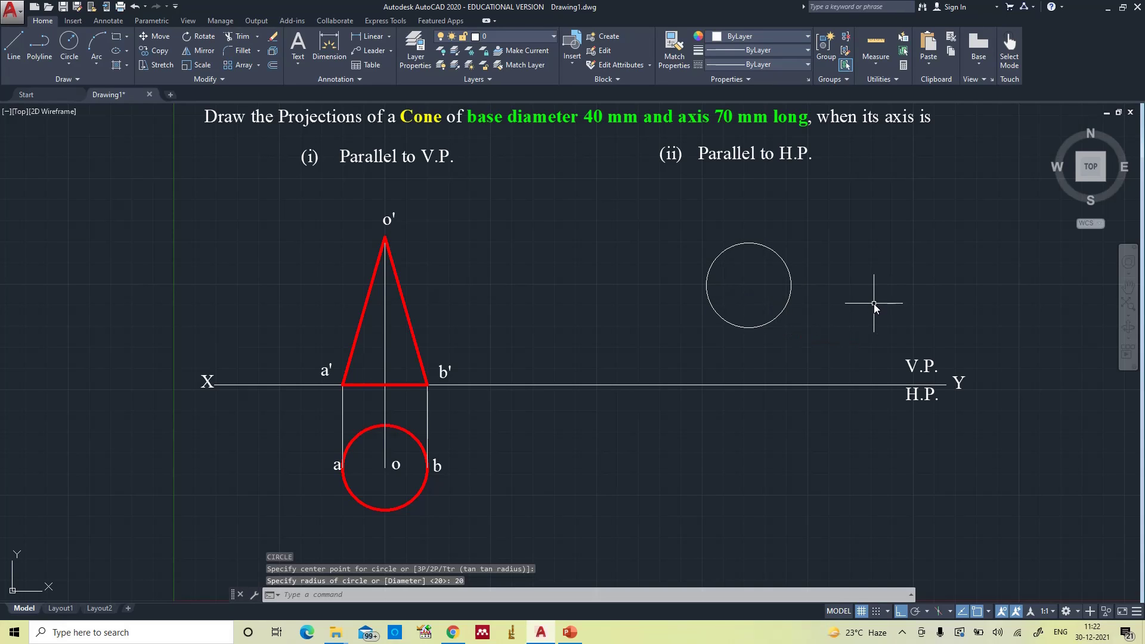
- Draw vertical projectors from the new circle's left and right quadrant points down to the XY line
{"action": "type", "text": "l"}
{"action": "key", "text": "Return"}
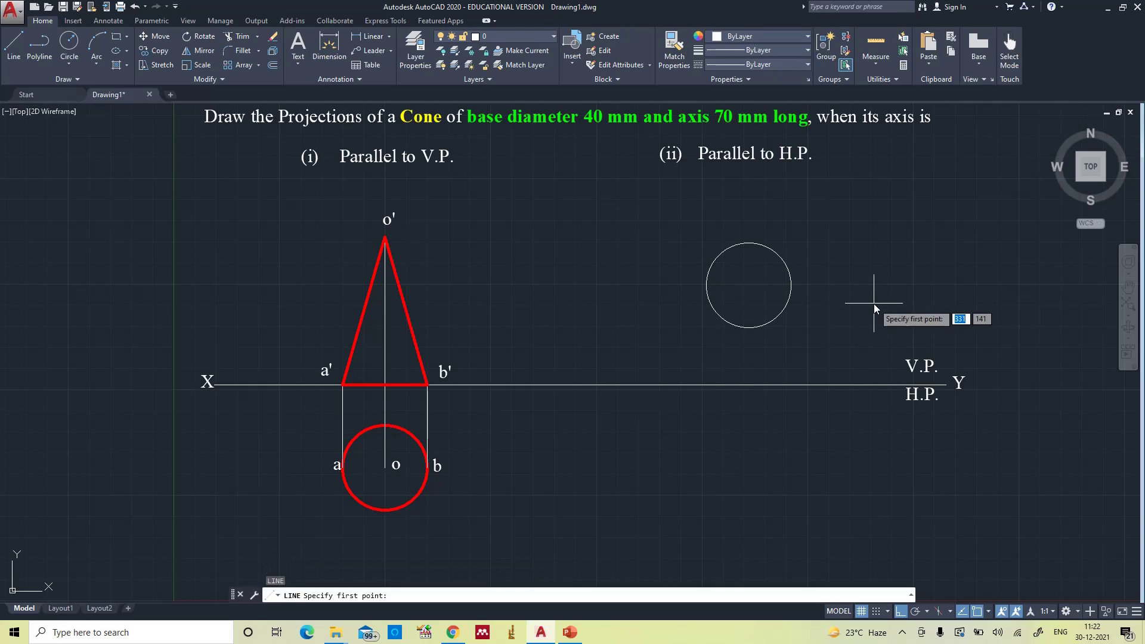
{"action": "left_click", "coordinate": [707, 288]}
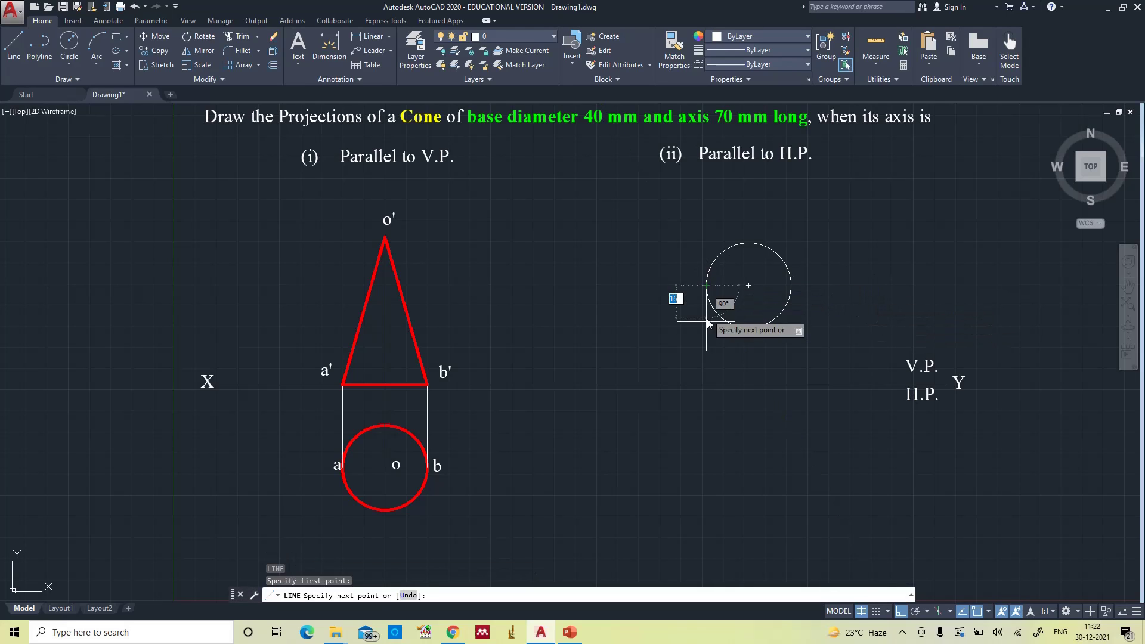
{"action": "left_click", "coordinate": [705, 384]}
{"action": "key", "text": "Return"}
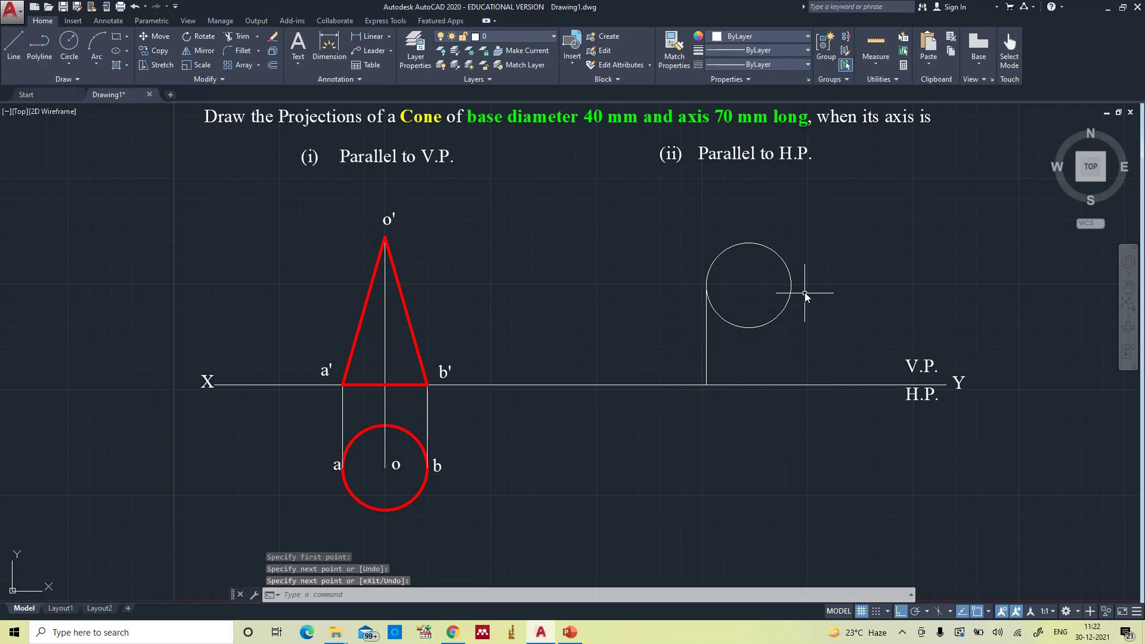
{"action": "key", "text": "Return"}
{"action": "left_click", "coordinate": [793, 286]}
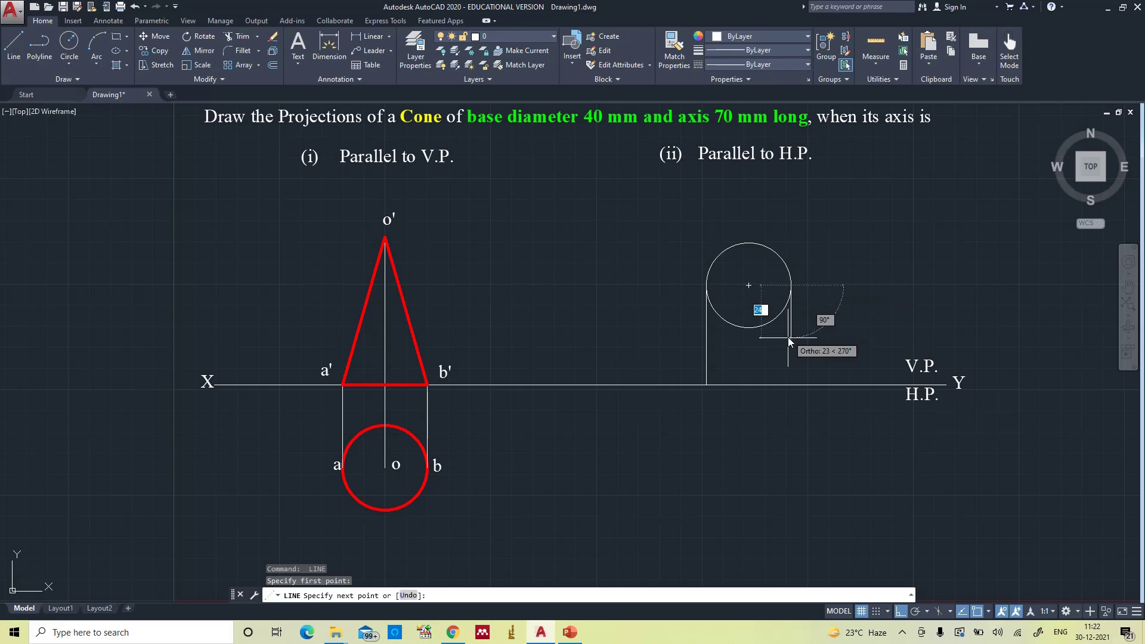
{"action": "left_click", "coordinate": [791, 384]}
{"action": "key", "text": "Return"}
- Draw a projector from the circle's center to XY and a 70 mm axis line from that point straight down
{"action": "key", "text": "Return"}
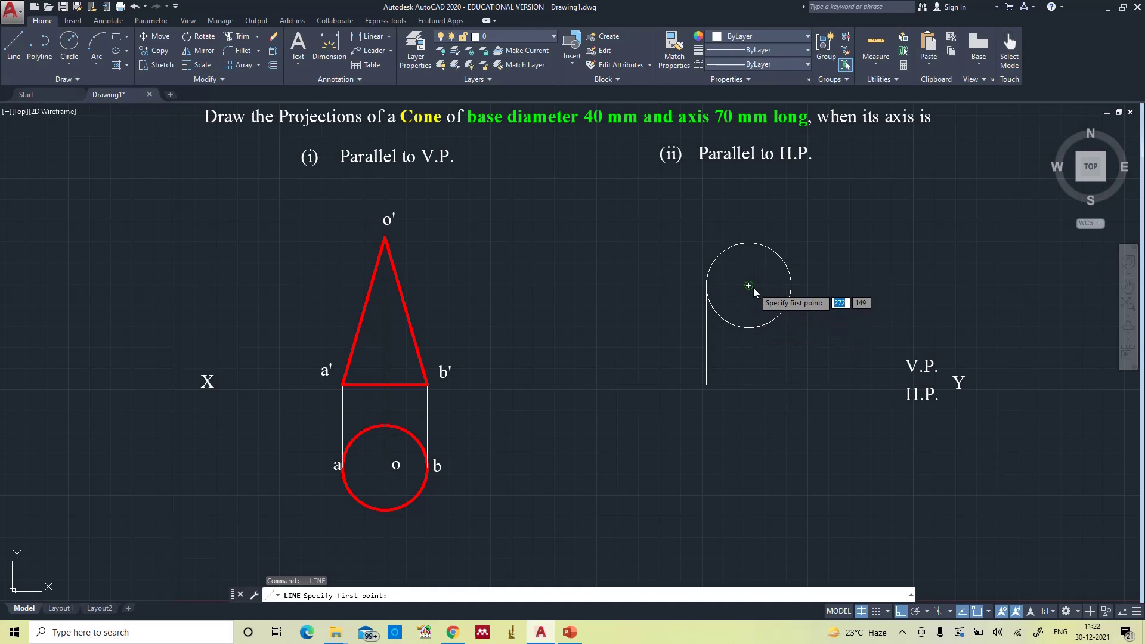
{"action": "left_click", "coordinate": [748, 286]}
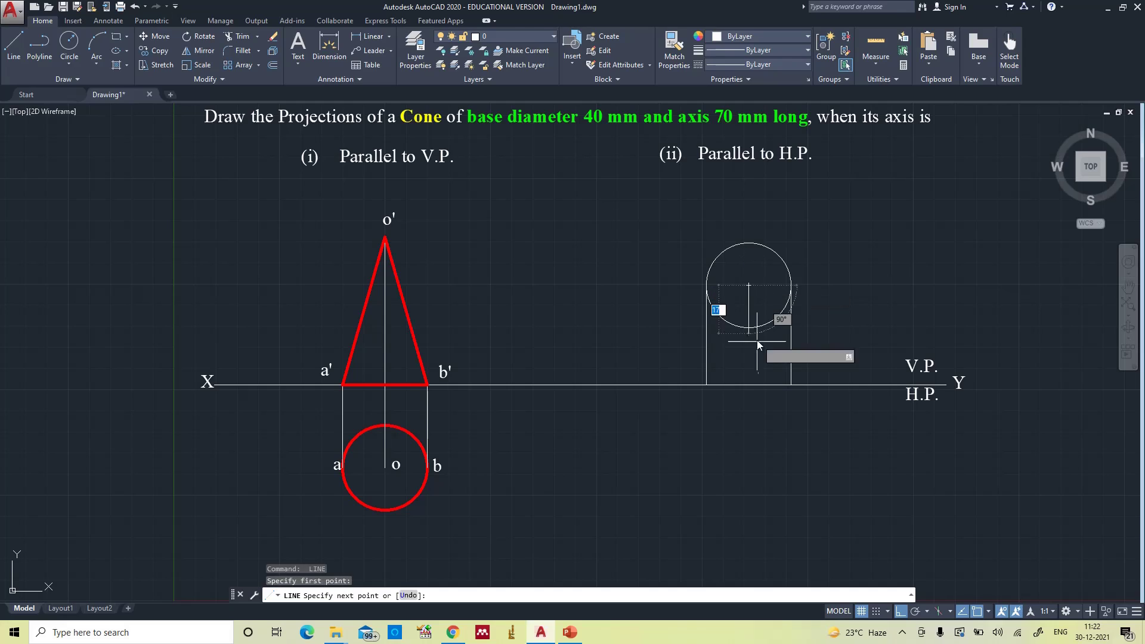
{"action": "left_click", "coordinate": [748, 385]}
{"action": "key", "text": "Return"}
{"action": "key", "text": "Return"}
{"action": "left_click", "coordinate": [748, 385]}
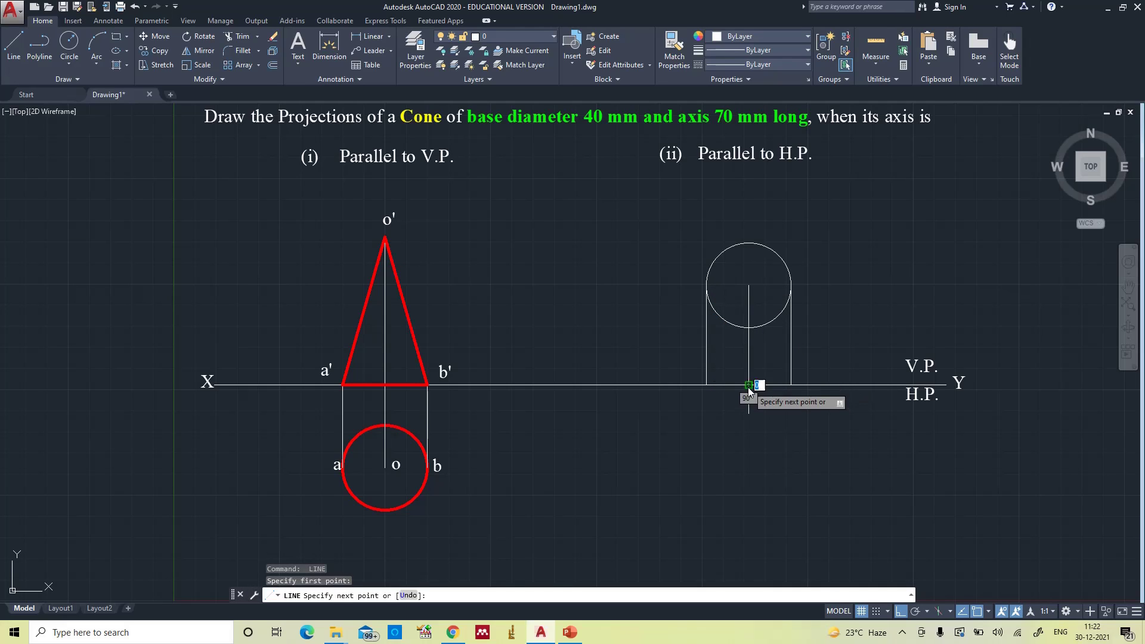
{"action": "type", "text": "70"}
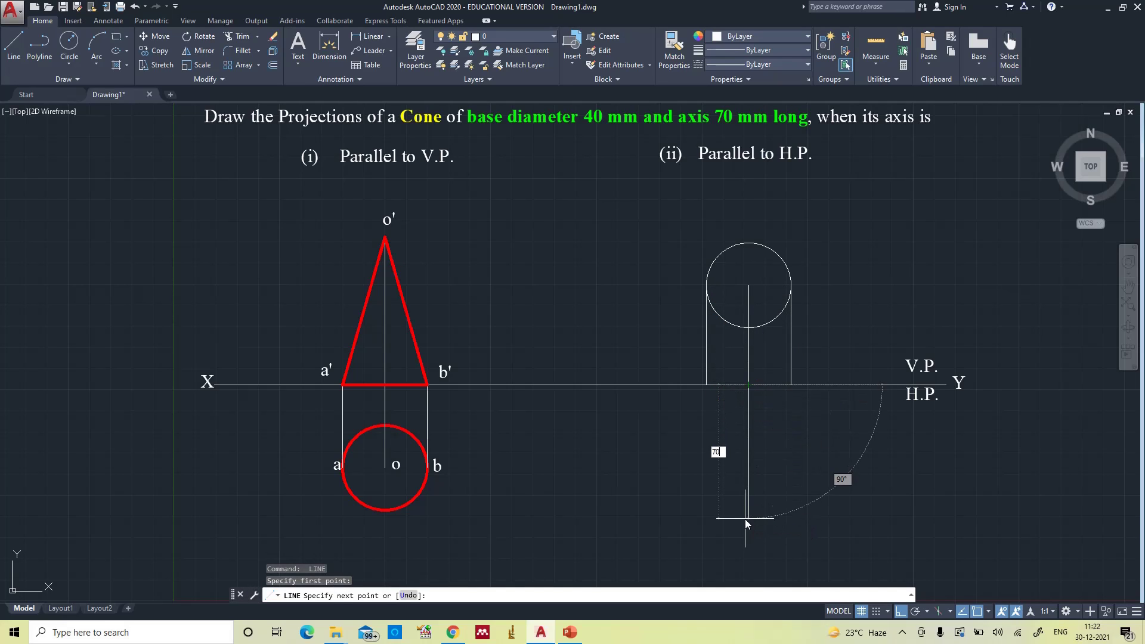
{"action": "key", "text": "Return"}
{"action": "key", "text": "Return"}
- Draw the cone's two slanted sides in the top view from the outer projectors' feet on XY to the axis's lower end
{"action": "key", "text": "Return"}
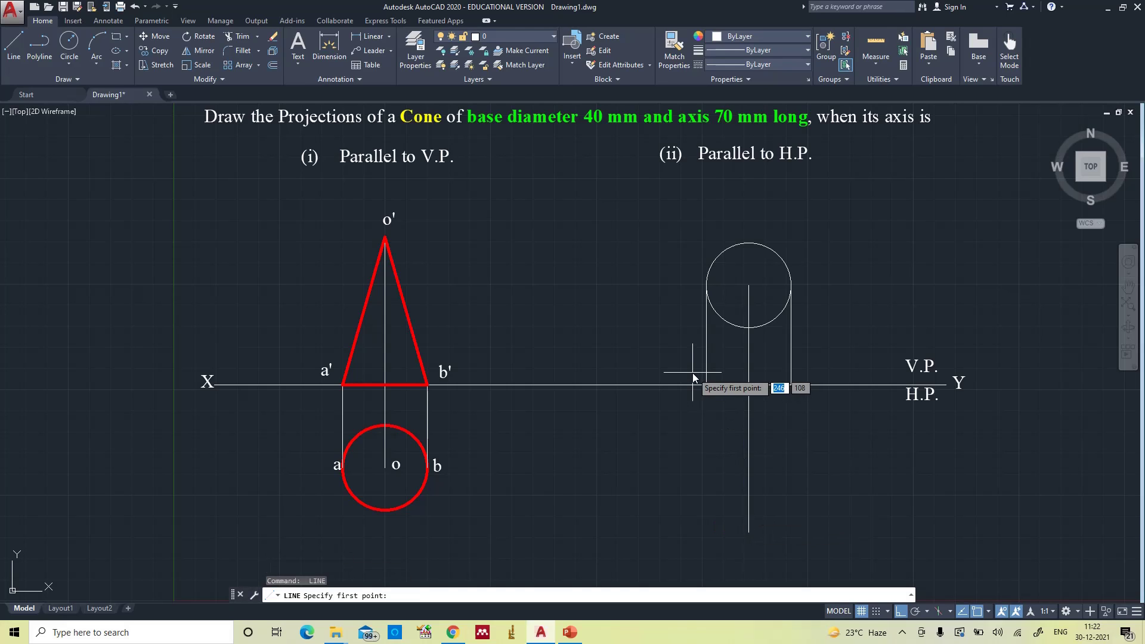
{"action": "left_click", "coordinate": [707, 385]}
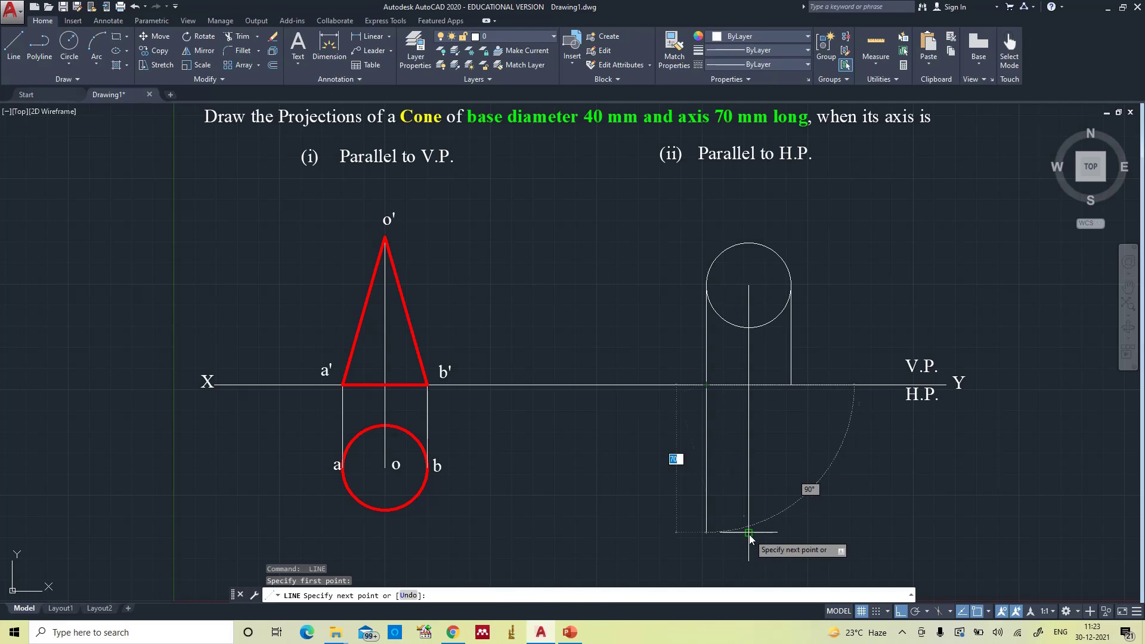
{"action": "left_click", "coordinate": [749, 531]}
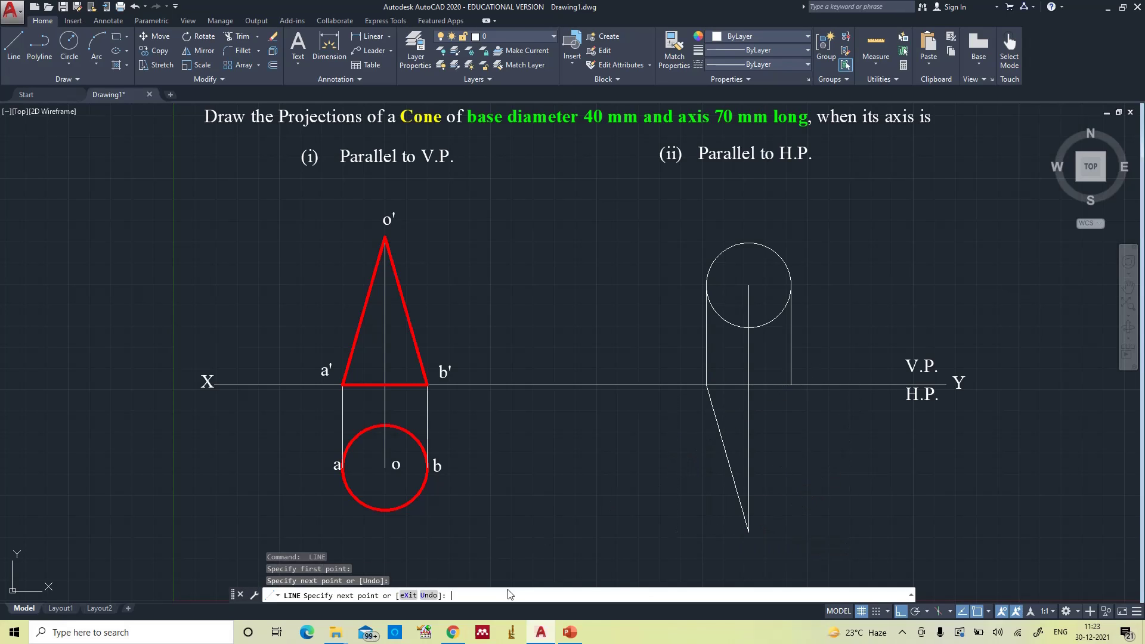
{"action": "key", "text": "Return"}
{"action": "key", "text": "Return"}
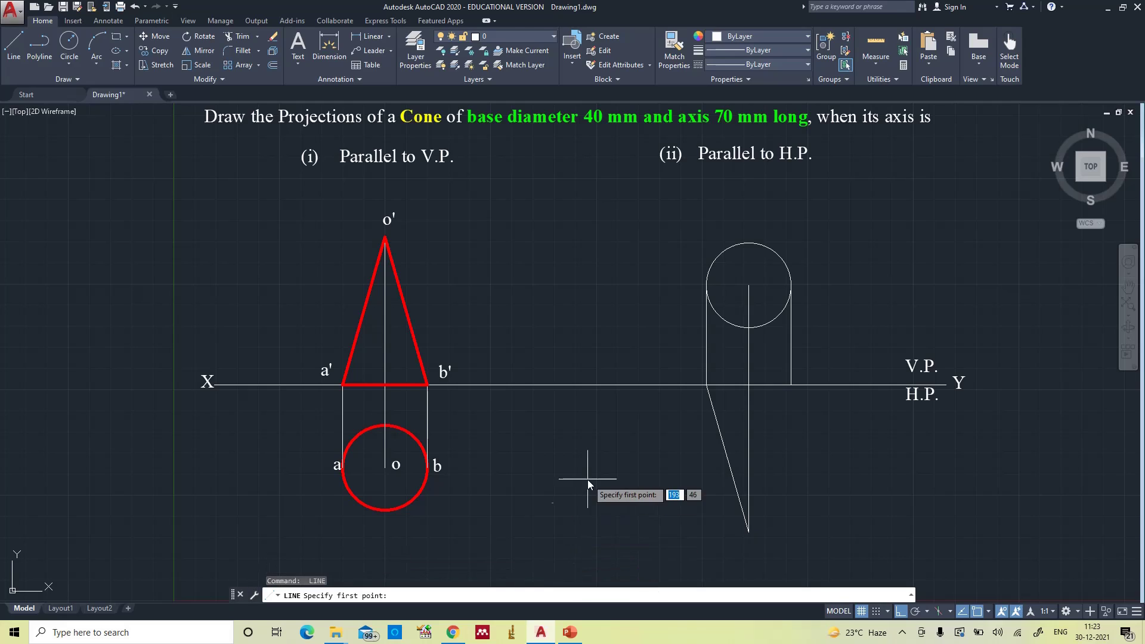
{"action": "left_click", "coordinate": [791, 385]}
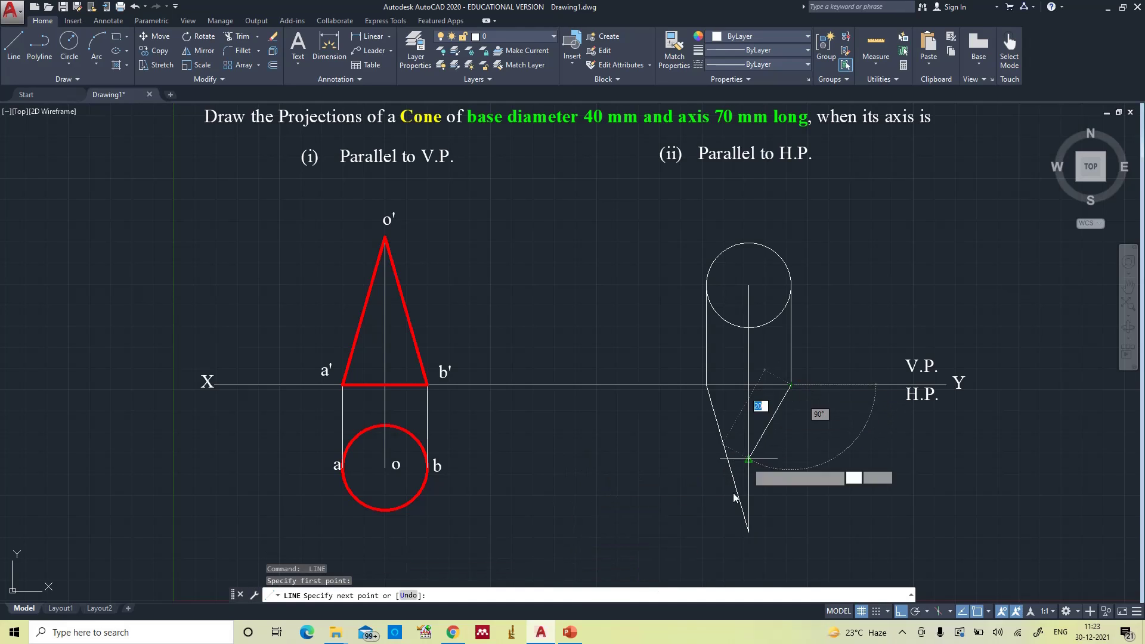
{"action": "left_click", "coordinate": [748, 526]}
{"action": "key", "text": "Return"}
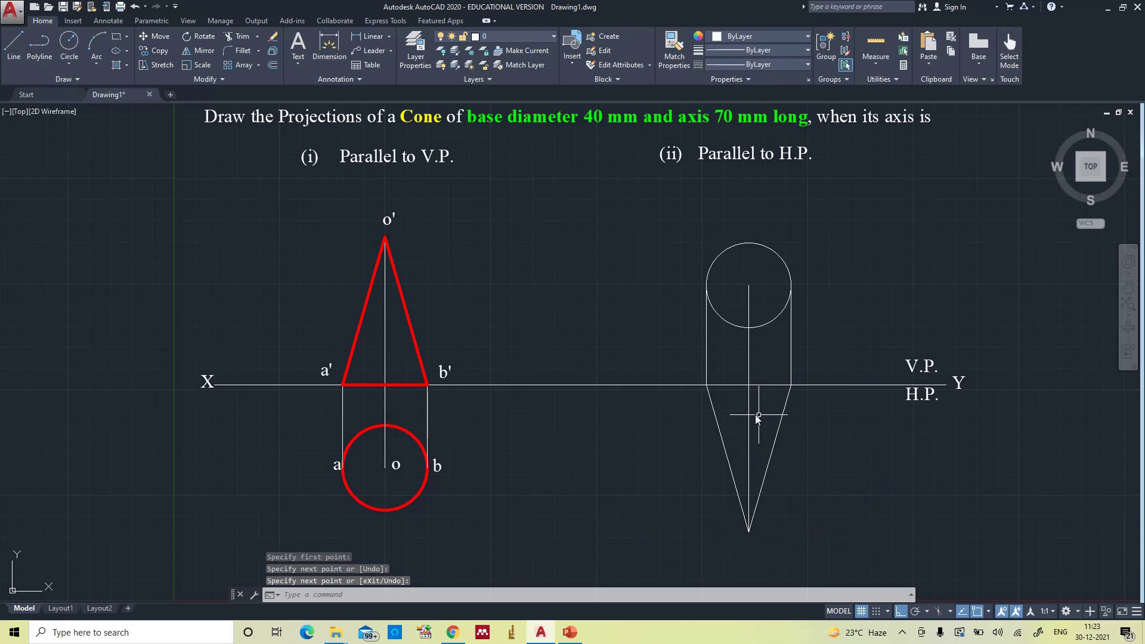
- Draw the cone's base line along XY between the upper ends of the two slanted sides
{"action": "key", "text": "Return"}
{"action": "left_click", "coordinate": [710, 387]}
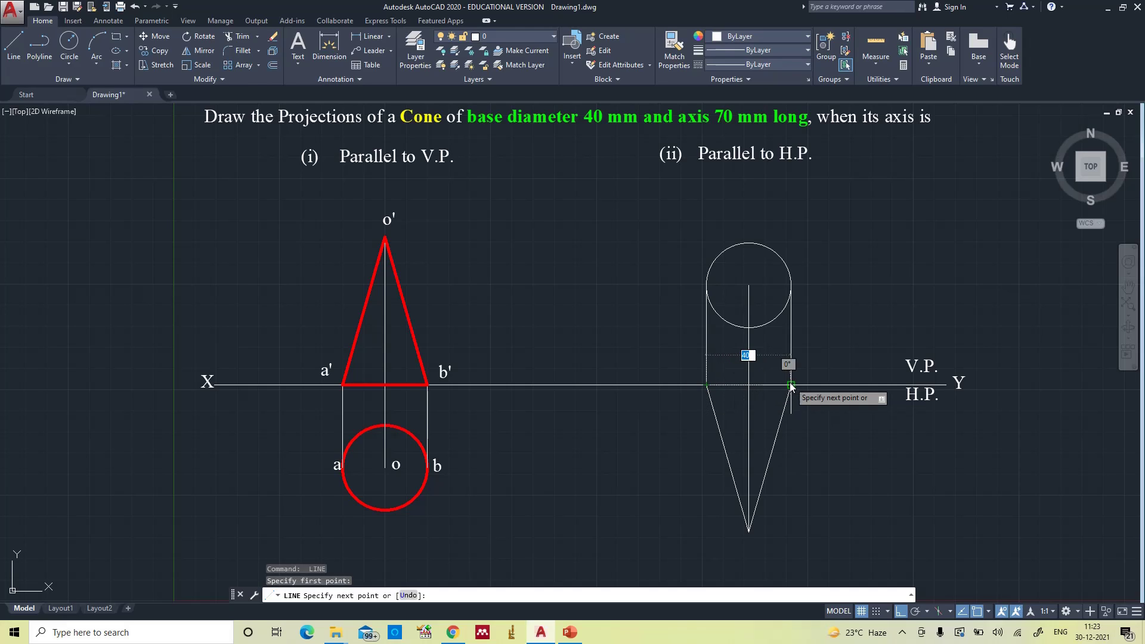
{"action": "left_click", "coordinate": [791, 385]}
{"action": "key", "text": "Return"}
- Color the right-hand cone's triangular top view and its front-view circle red
{"action": "left_click", "coordinate": [779, 383]}
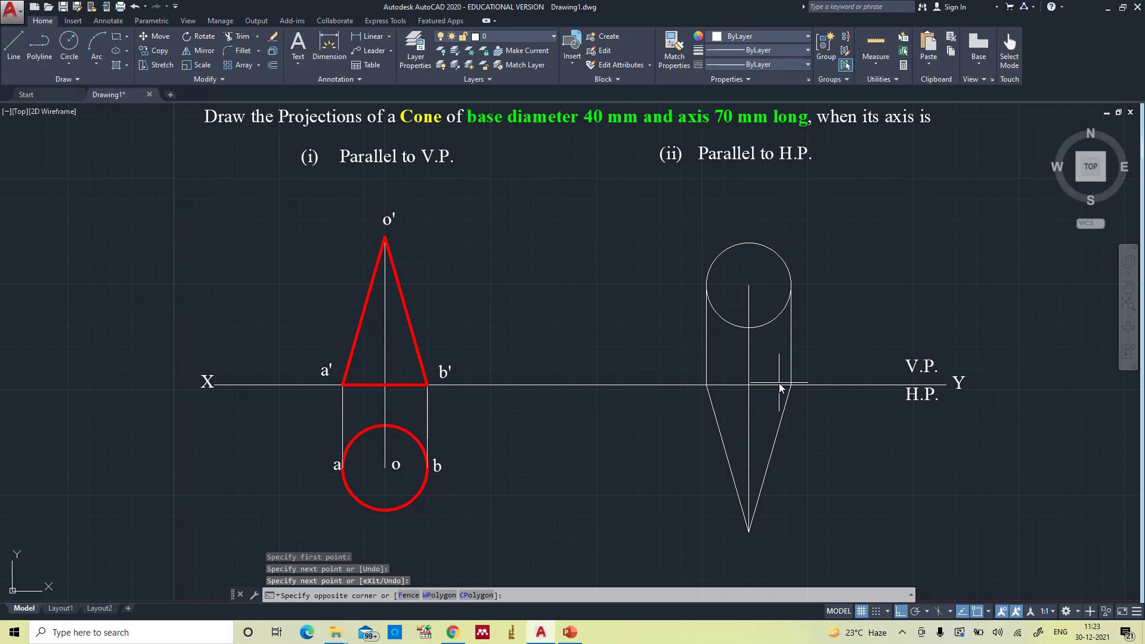
{"action": "left_click", "coordinate": [786, 402]}
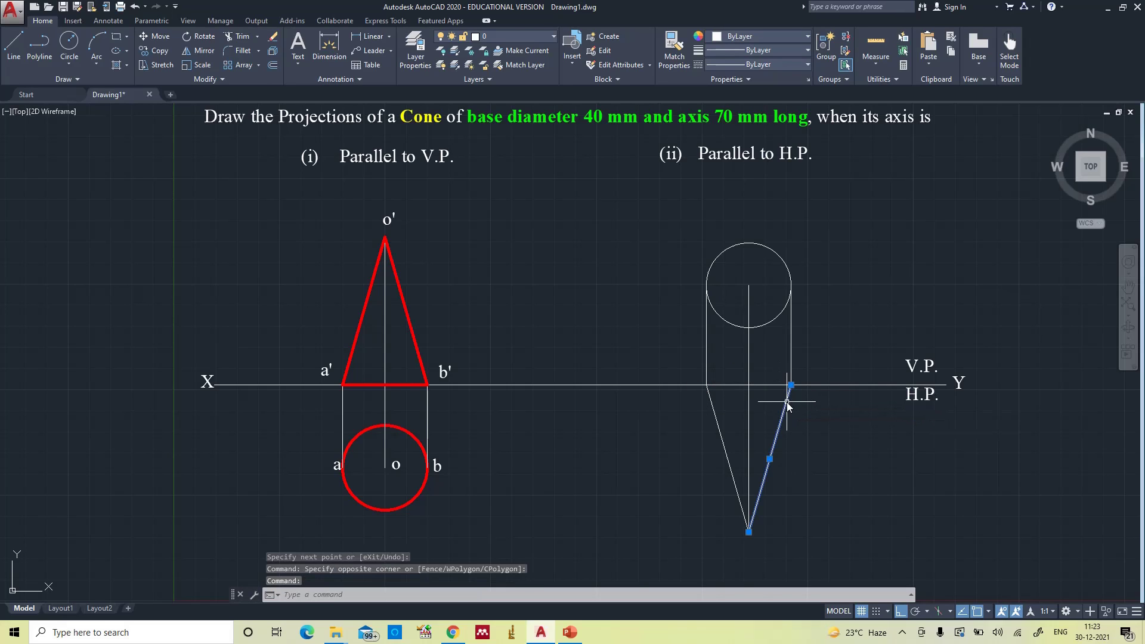
{"action": "left_click", "coordinate": [767, 386]}
{"action": "left_click", "coordinate": [713, 410]}
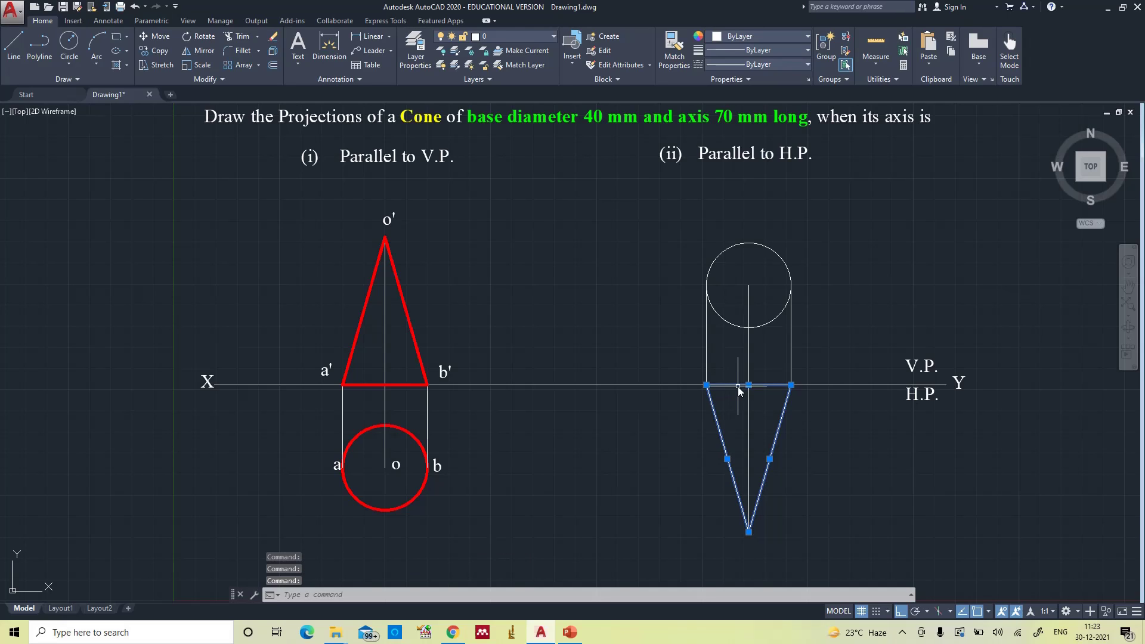
{"action": "left_click", "coordinate": [778, 313]}
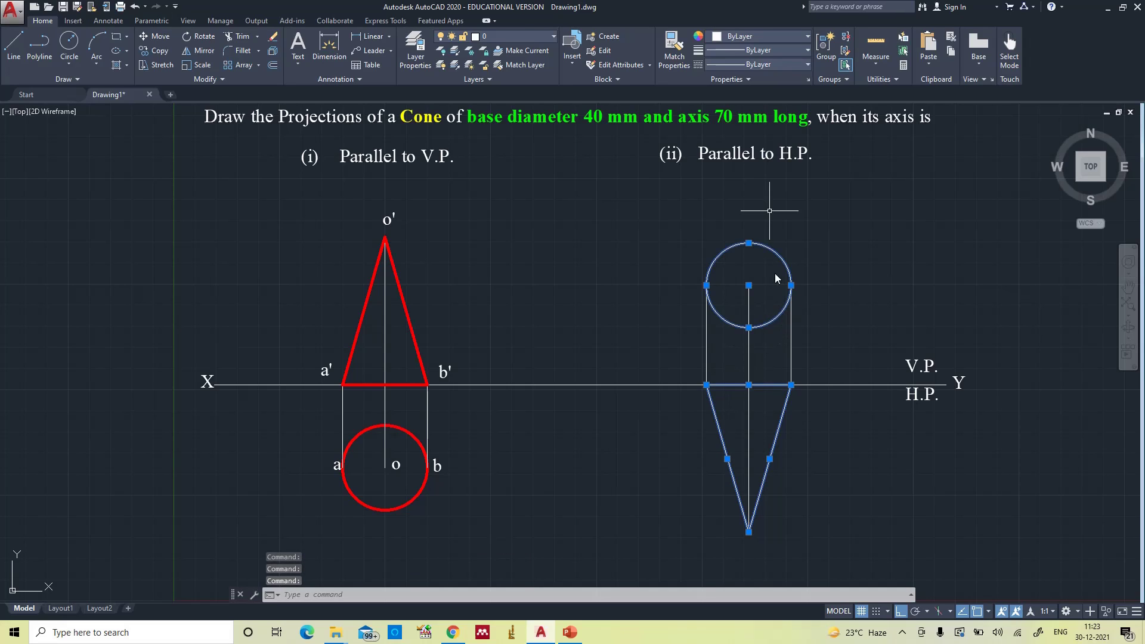
{"action": "left_click", "coordinate": [785, 34]}
{"action": "left_click", "coordinate": [714, 157]}
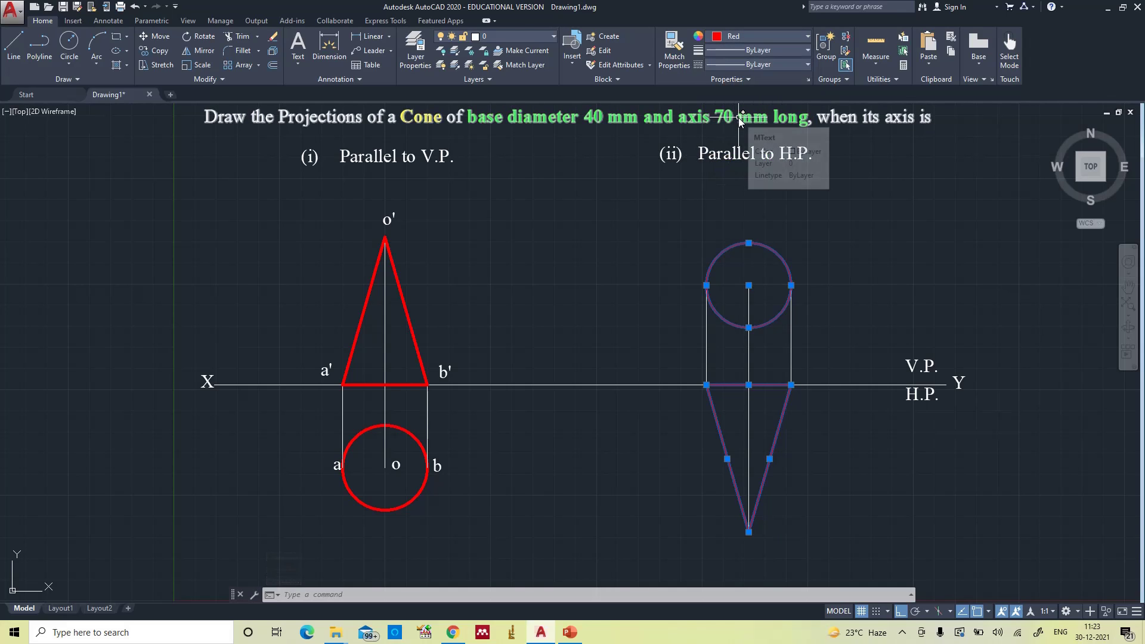
- Set the lineweight of the selected top-view triangle and front-view circle to 0.40 mm
{"action": "left_click", "coordinate": [778, 50]}
{"action": "scroll", "coordinate": [807, 207], "scroll_direction": "down", "scroll_amount": 2}
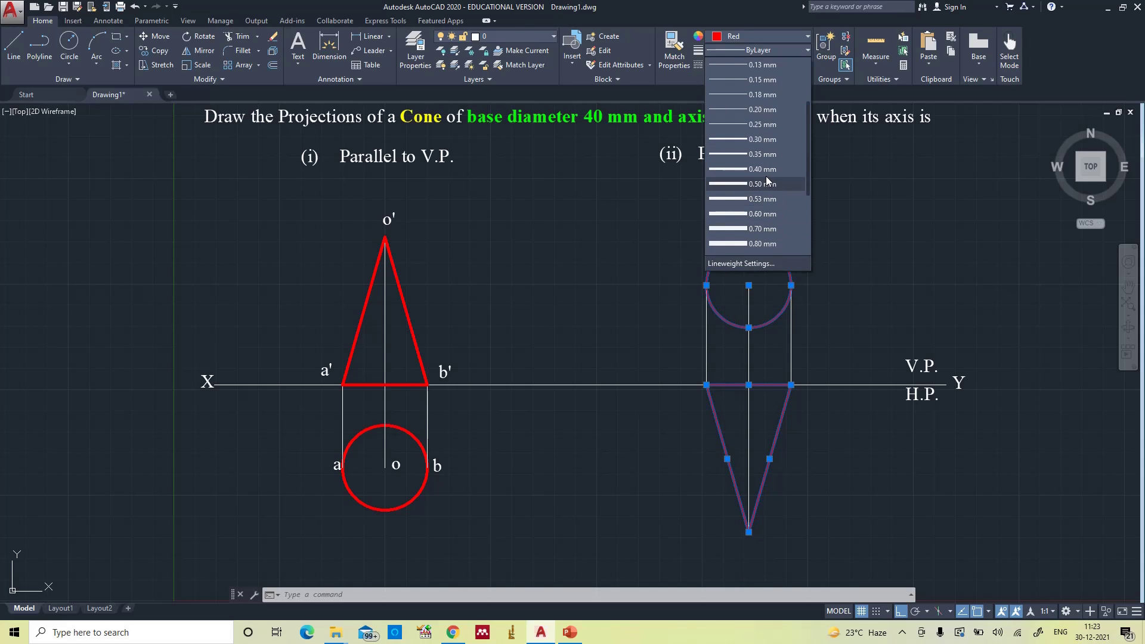
{"action": "key", "text": "Escape"}
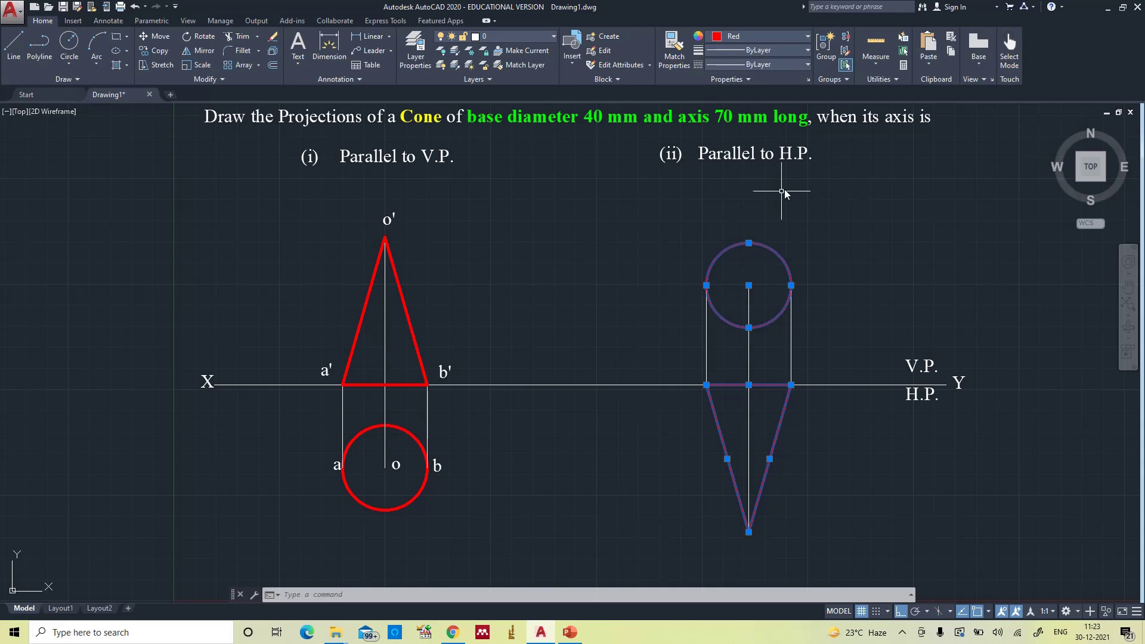
{"action": "left_click", "coordinate": [772, 62]}
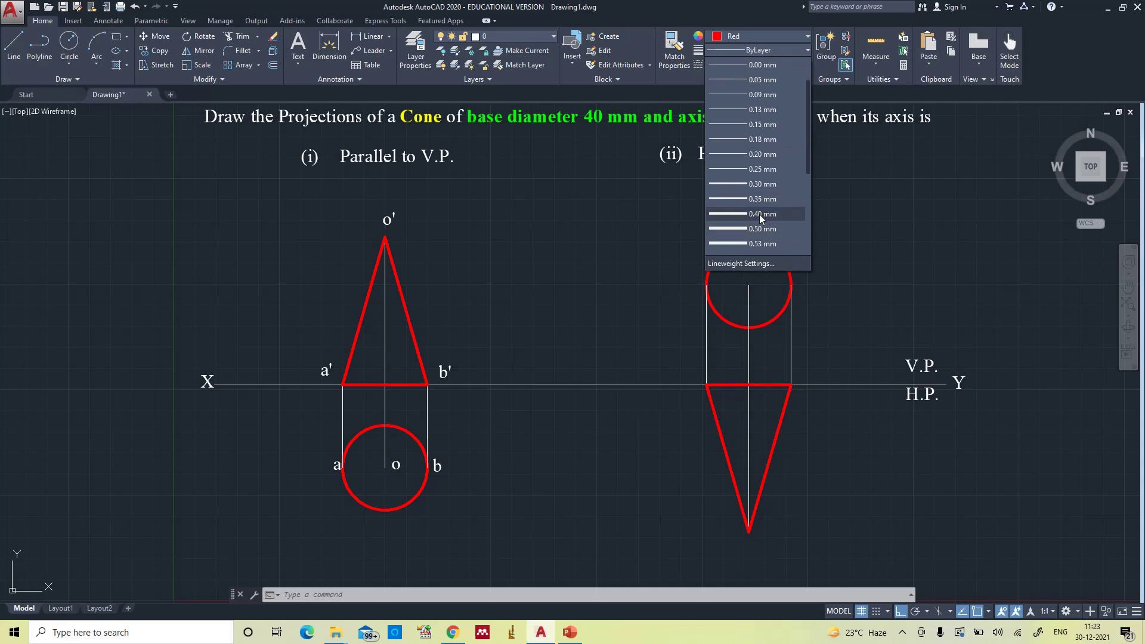
{"action": "left_click", "coordinate": [761, 213]}
{"action": "key", "text": "Escape"}
{"action": "key", "text": "Escape"}
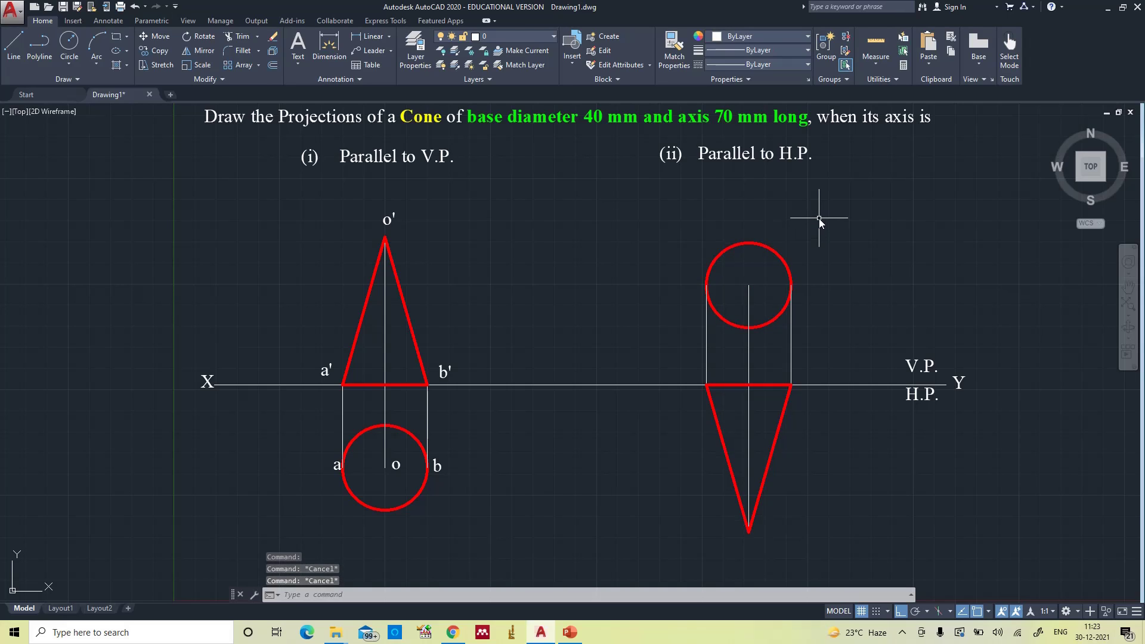
- Label the right-hand circle's left end a', right end b' and center o' as text of height 6 with 0 rotation
{"action": "key", "text": "Return"}
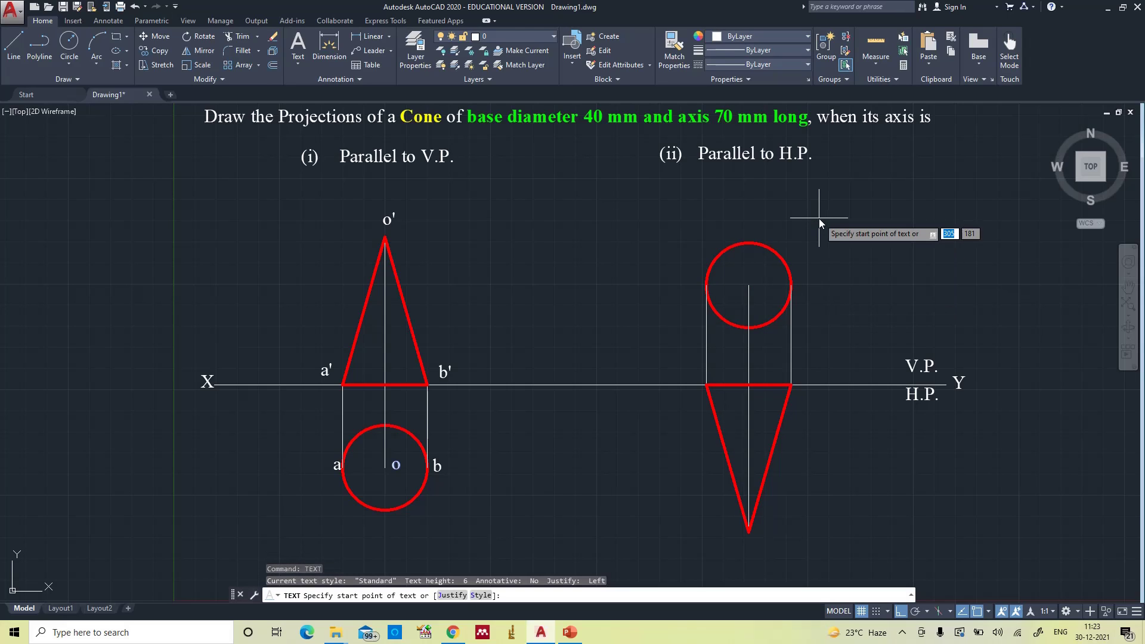
{"action": "left_click", "coordinate": [693, 279]}
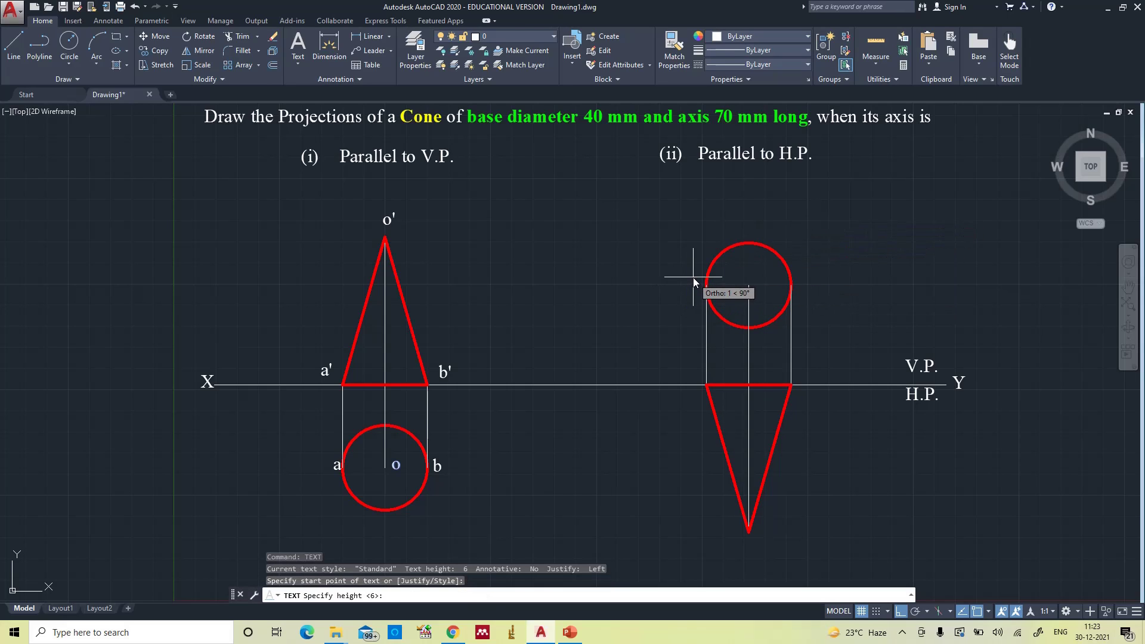
{"action": "key", "text": "Return"}
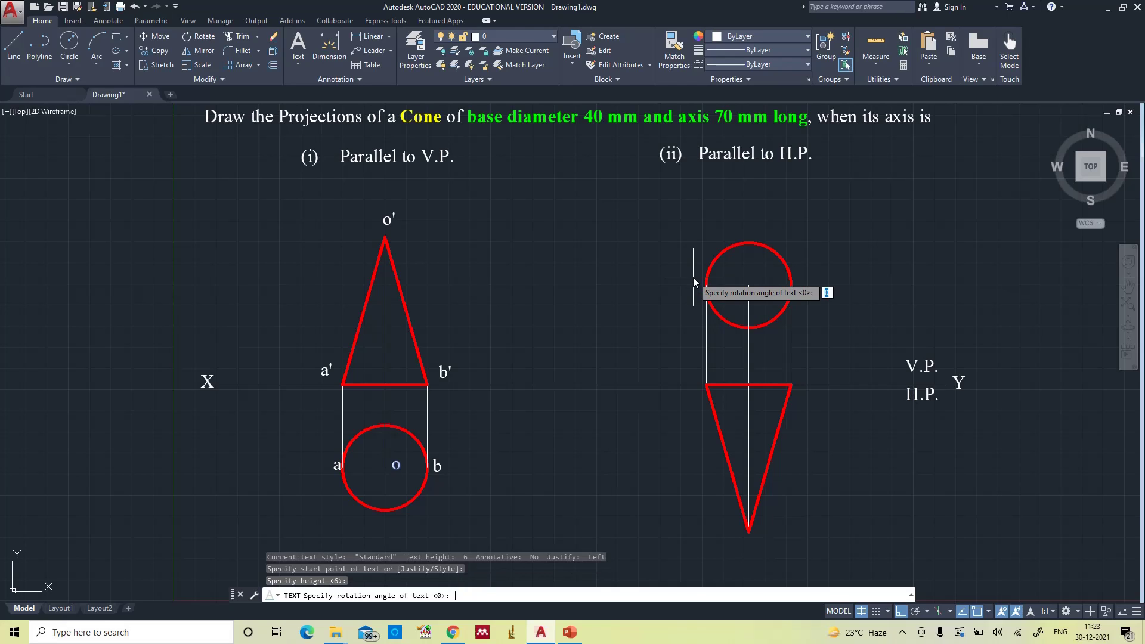
{"action": "key", "text": "Return"}
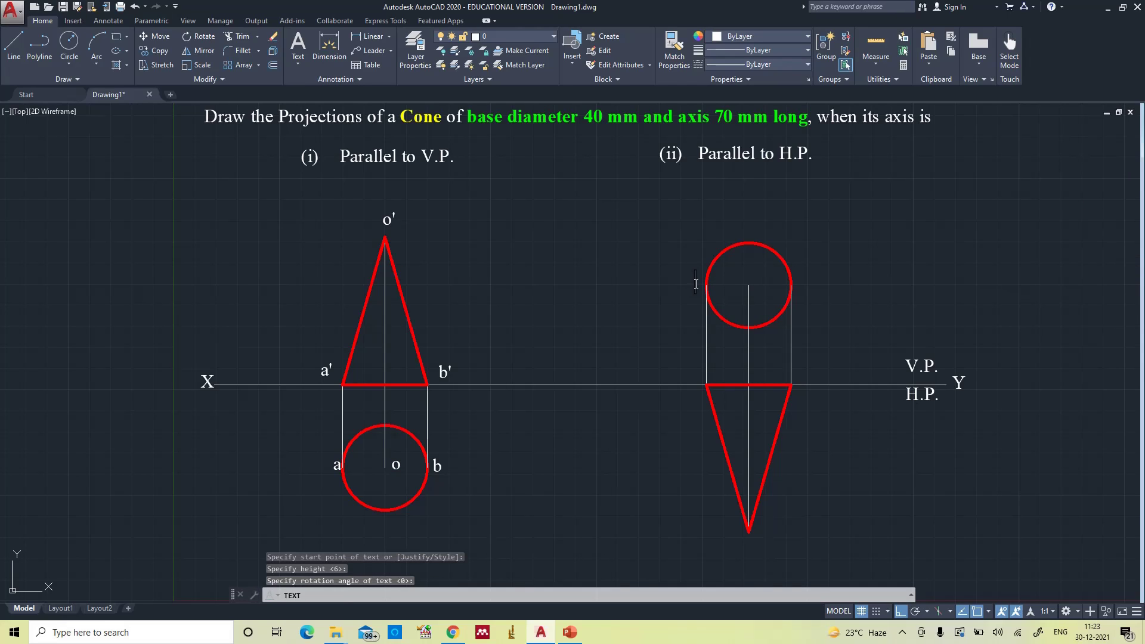
{"action": "type", "text": "a'"}
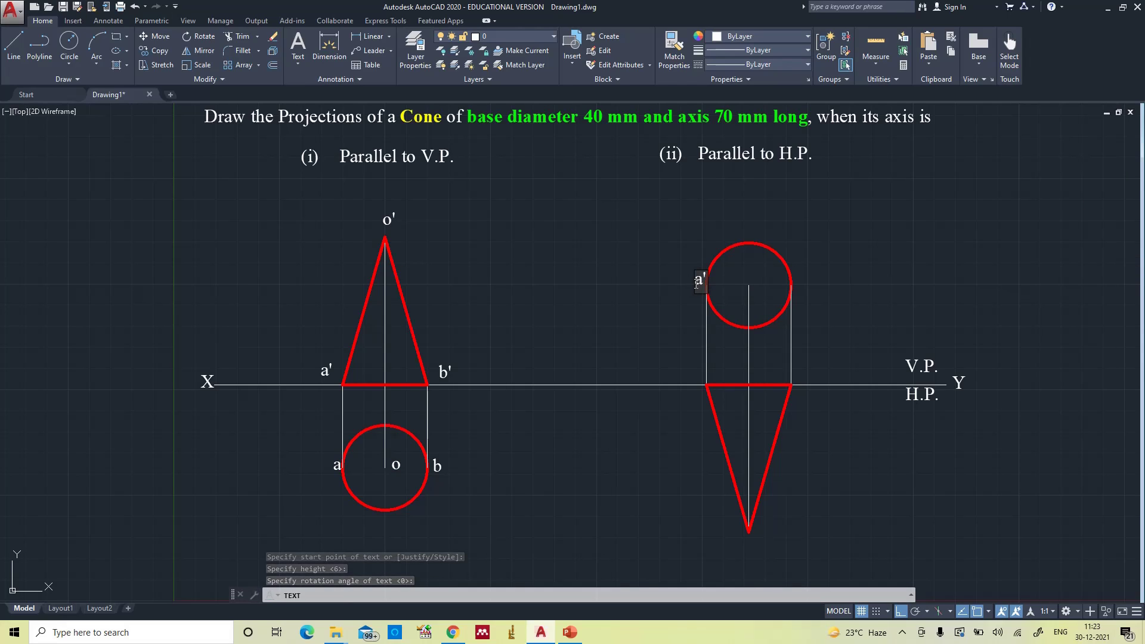
{"action": "left_click", "coordinate": [799, 285]}
{"action": "type", "text": "b"}
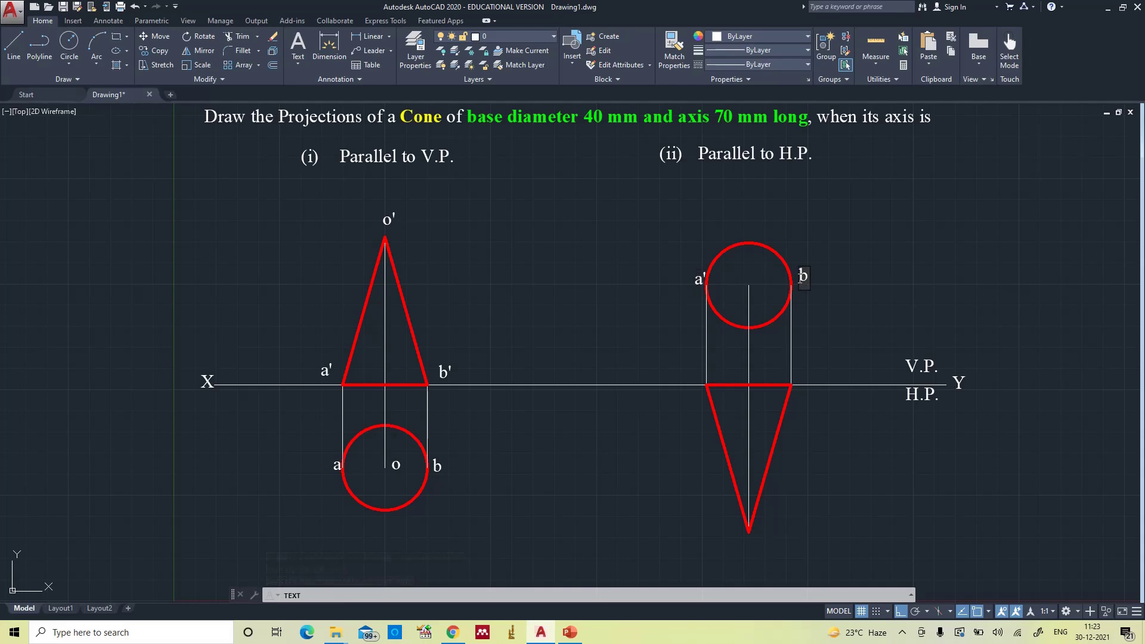
{"action": "left_click", "coordinate": [755, 284]}
{"action": "type", "text": "o'"}
- Label the right-hand top view's base ends a and b and its apex o, and zoom to show the whole drawing
{"action": "left_click", "coordinate": [682, 398]}
{"action": "type", "text": "a"}
{"action": "left_click", "coordinate": [798, 398]}
{"action": "left_click", "coordinate": [739, 553]}
{"action": "type", "text": "o"}
{"action": "left_click", "coordinate": [822, 518]}
{"action": "key", "text": "Escape"}
{"action": "type", "text": "z"}
{"action": "key", "text": "Return"}
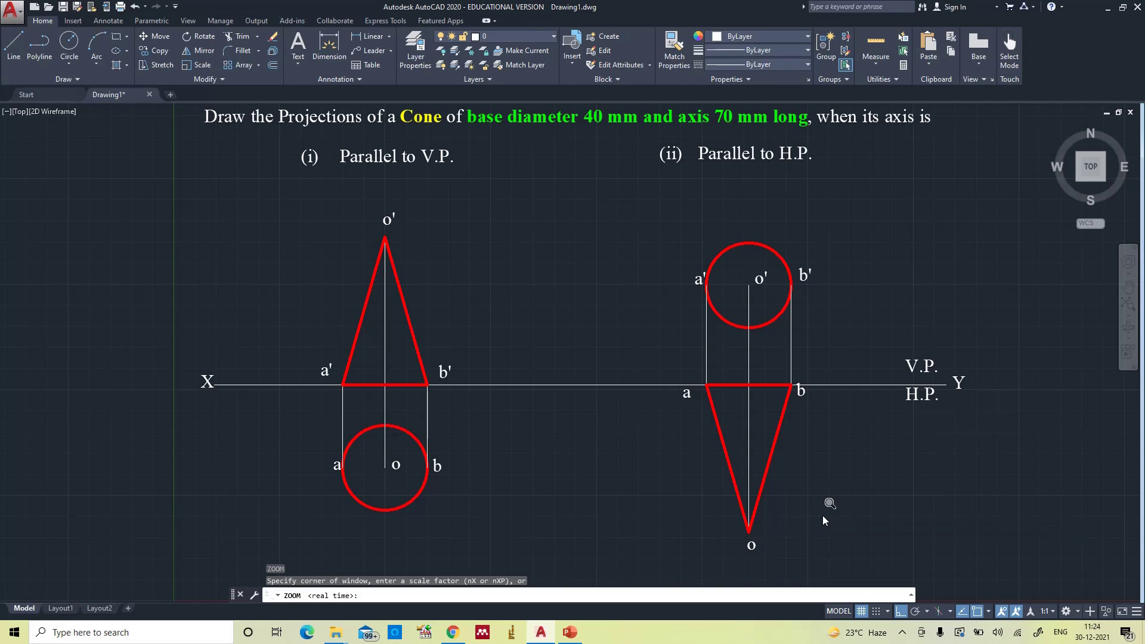
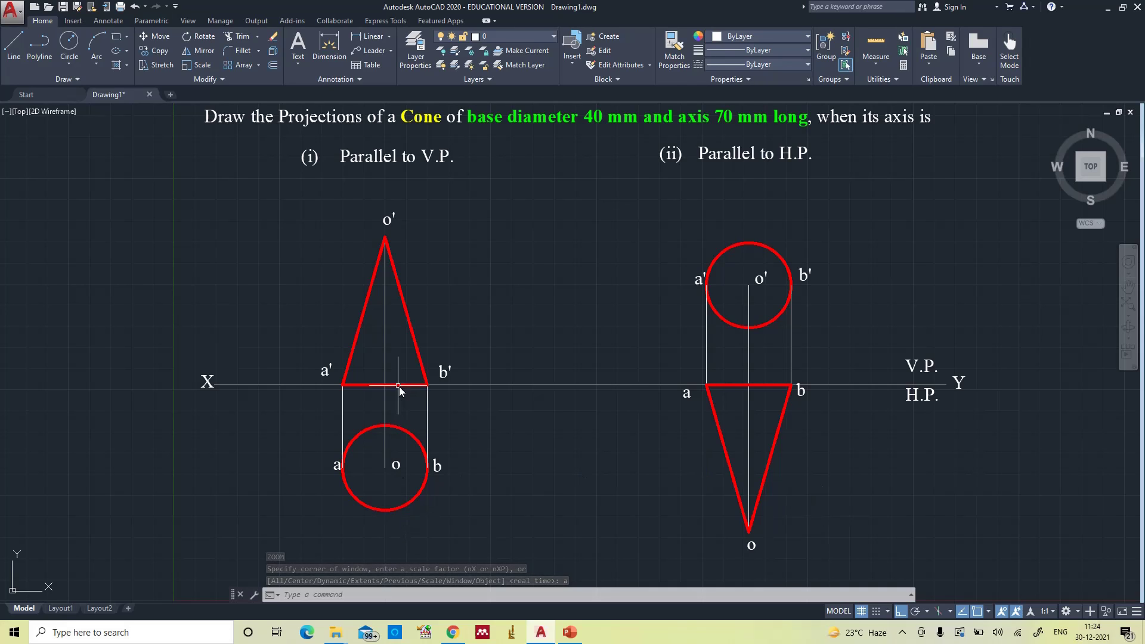
- Switch to PowerPoint to review the slide on cylinder and cone projections with axis parallel to H.P., and return to AutoCAD
{"action": "left_click", "coordinate": [571, 632]}
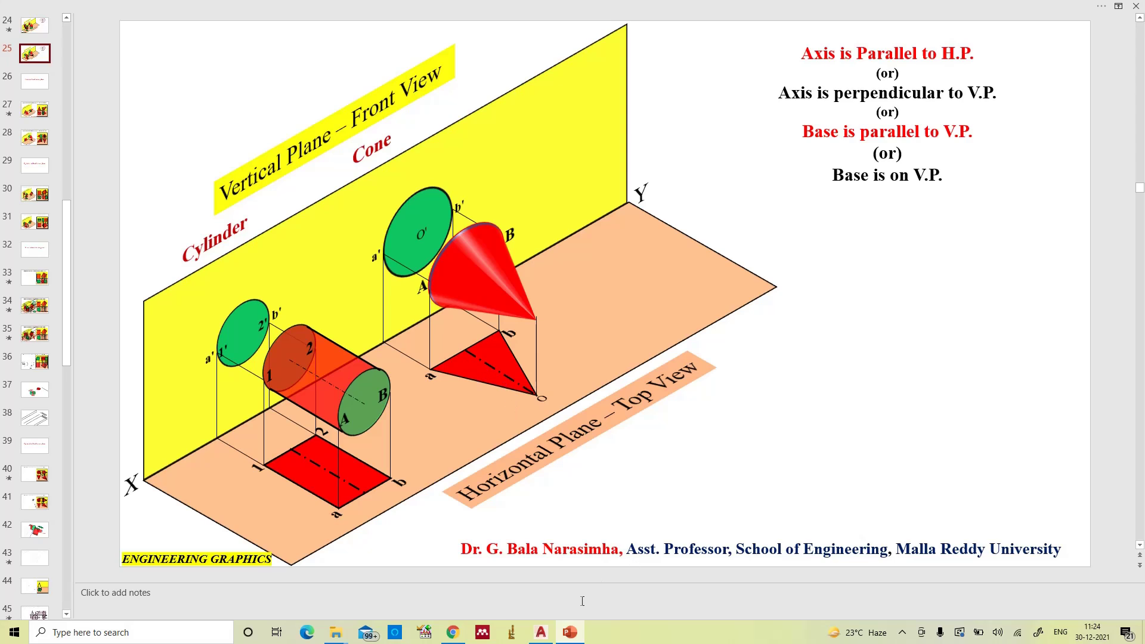
{"action": "left_click", "coordinate": [546, 634]}
{"action": "left_click", "coordinate": [384, 362]}
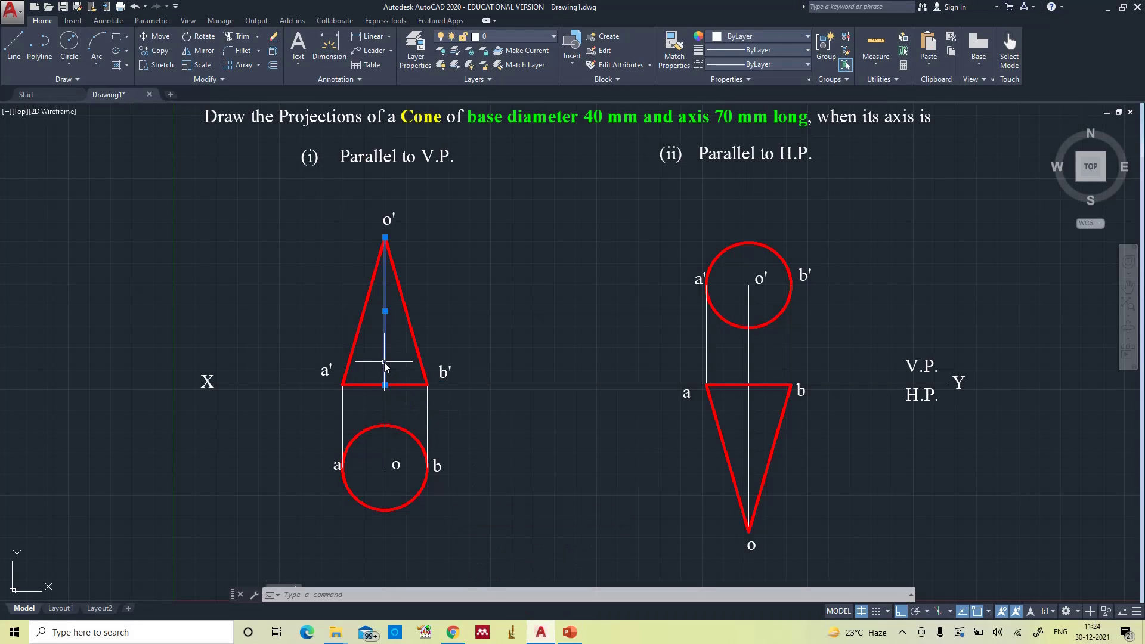
{"action": "left_click", "coordinate": [748, 434]}
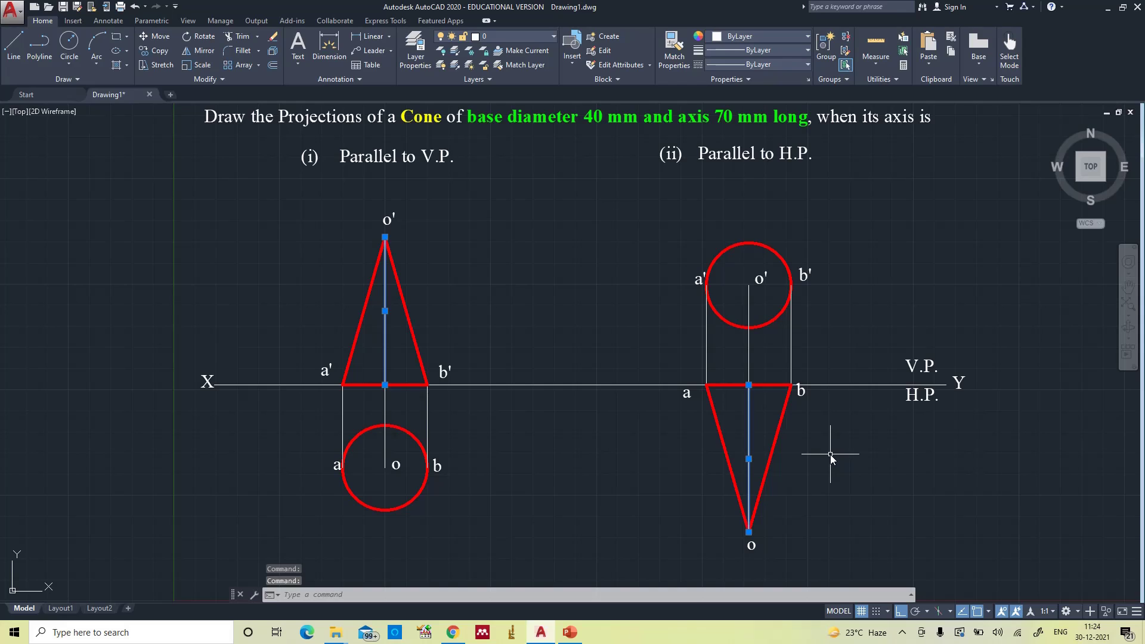
{"action": "key", "text": "Escape"}
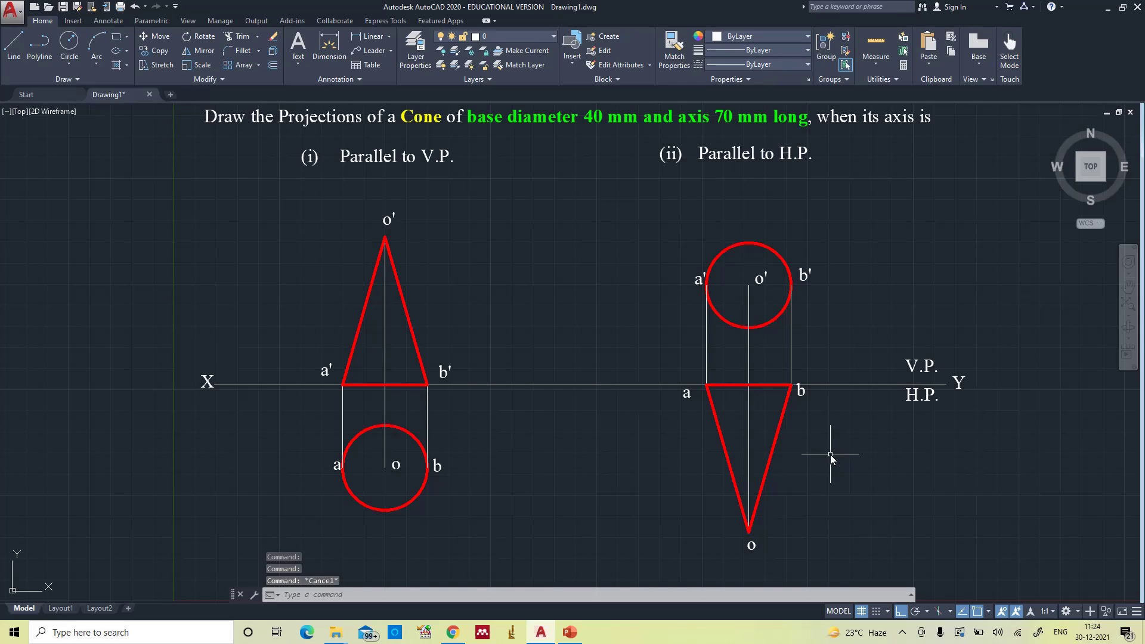
- Load the CENTER2 linetype from acadiso.lin into the drawing
{"action": "left_click", "coordinate": [760, 65]}
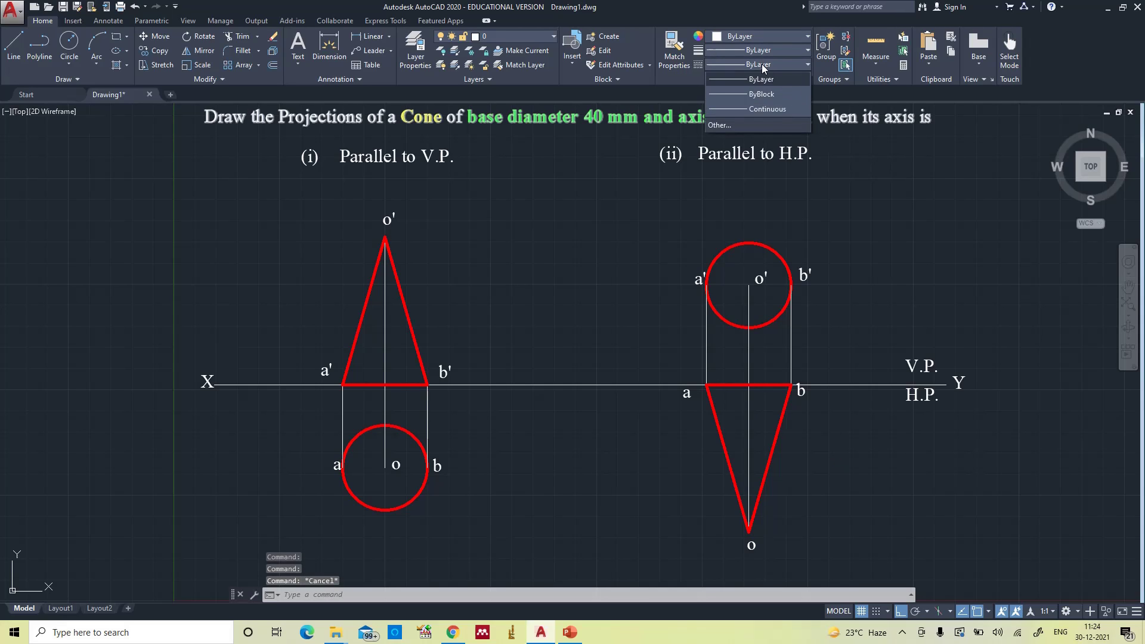
{"action": "left_click", "coordinate": [743, 126]}
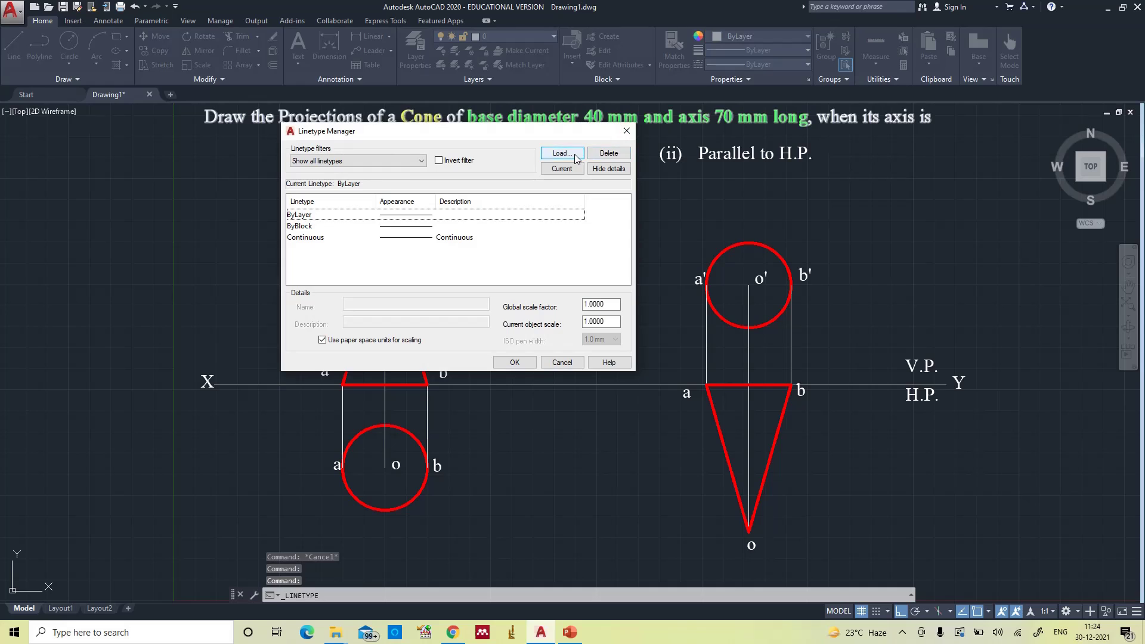
{"action": "left_click", "coordinate": [574, 154]}
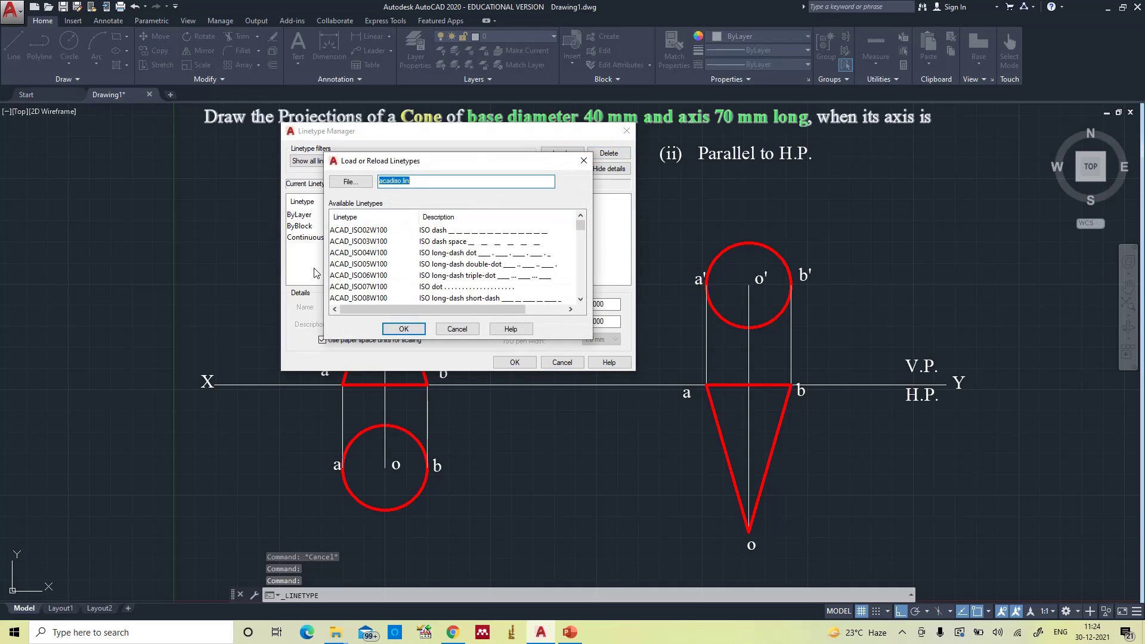
{"action": "scroll", "coordinate": [363, 259], "scroll_direction": "down", "scroll_amount": 6}
{"action": "left_click", "coordinate": [358, 242]}
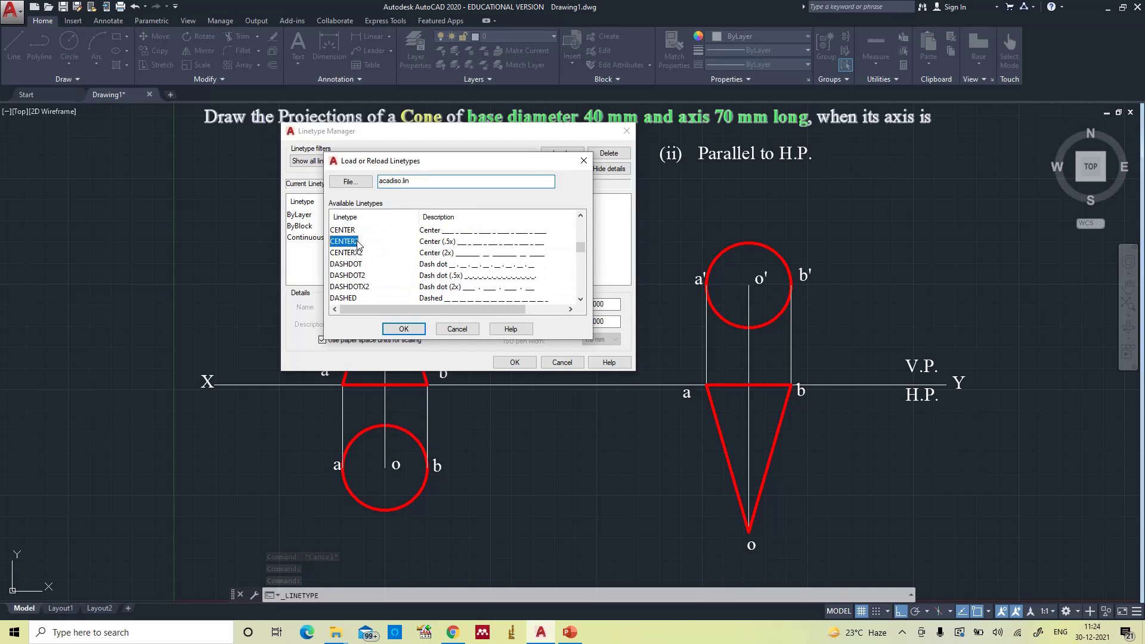
{"action": "left_click", "coordinate": [403, 329]}
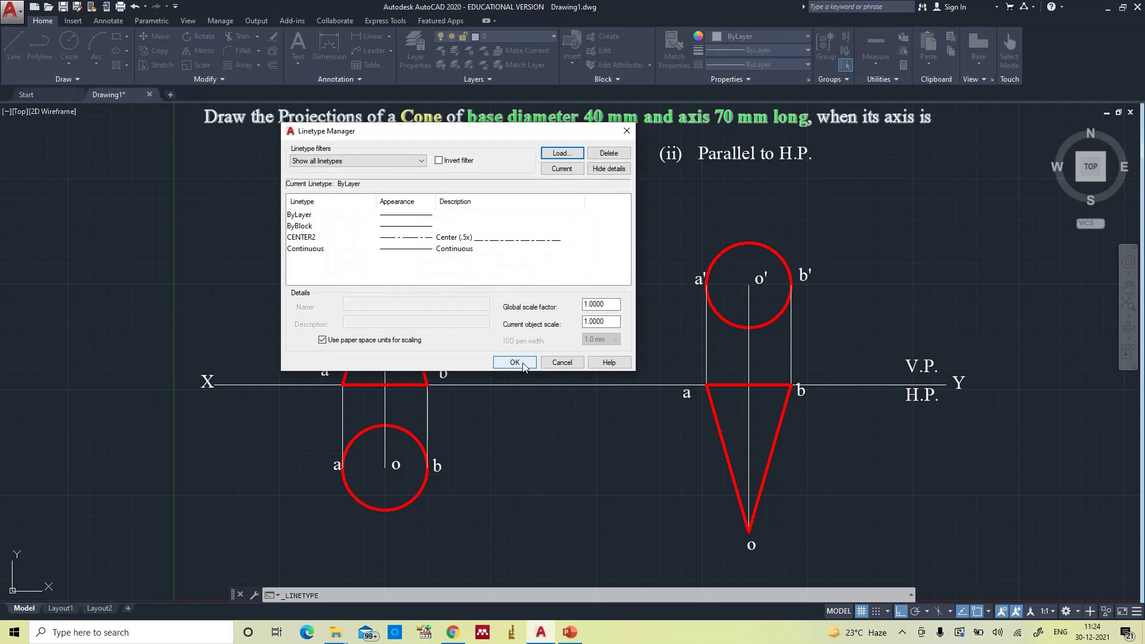
{"action": "left_click", "coordinate": [519, 363]}
- Apply the CENTER2 linetype to the axis lines of both cones, in the left front view and the right top view
{"action": "left_click", "coordinate": [385, 345]}
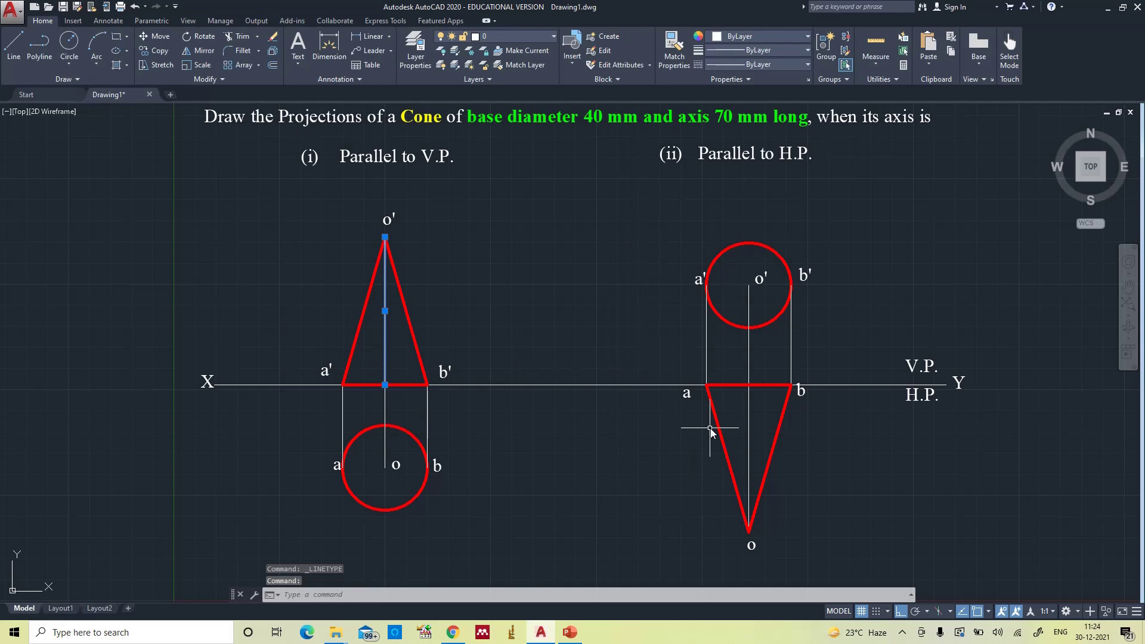
{"action": "left_click", "coordinate": [749, 414]}
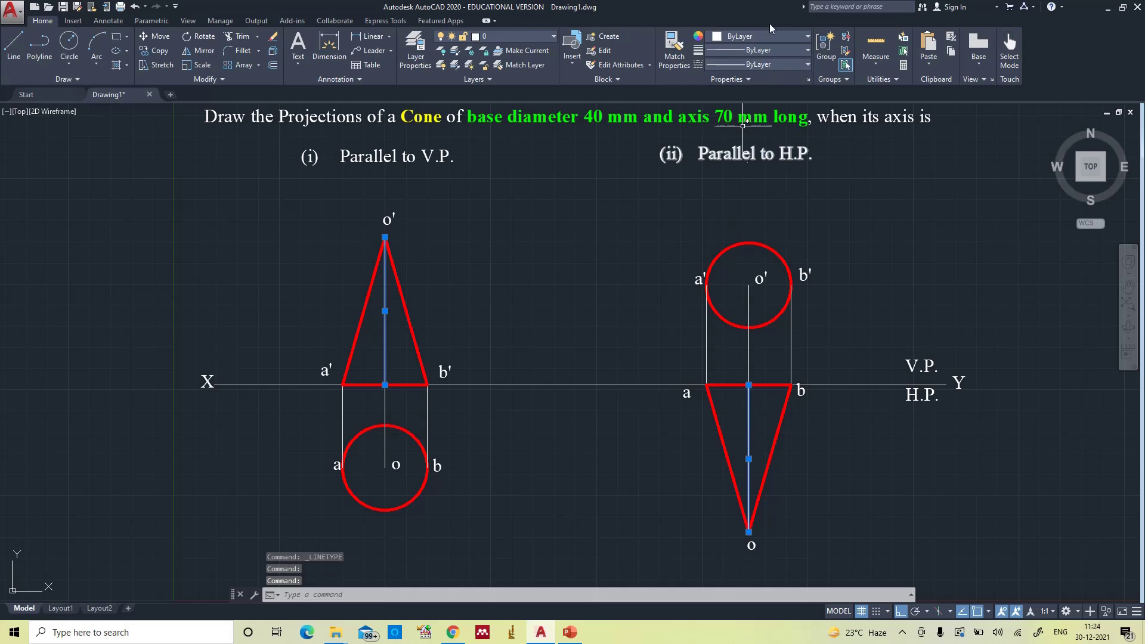
{"action": "left_click", "coordinate": [759, 63]}
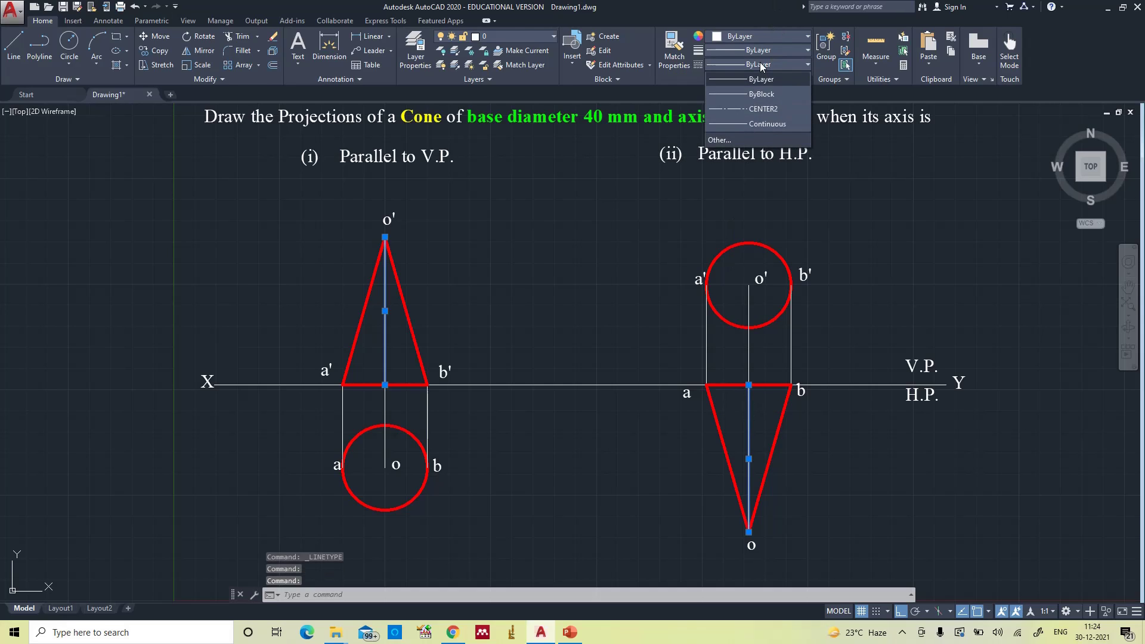
{"action": "left_click", "coordinate": [769, 109]}
{"action": "key", "text": "Escape"}
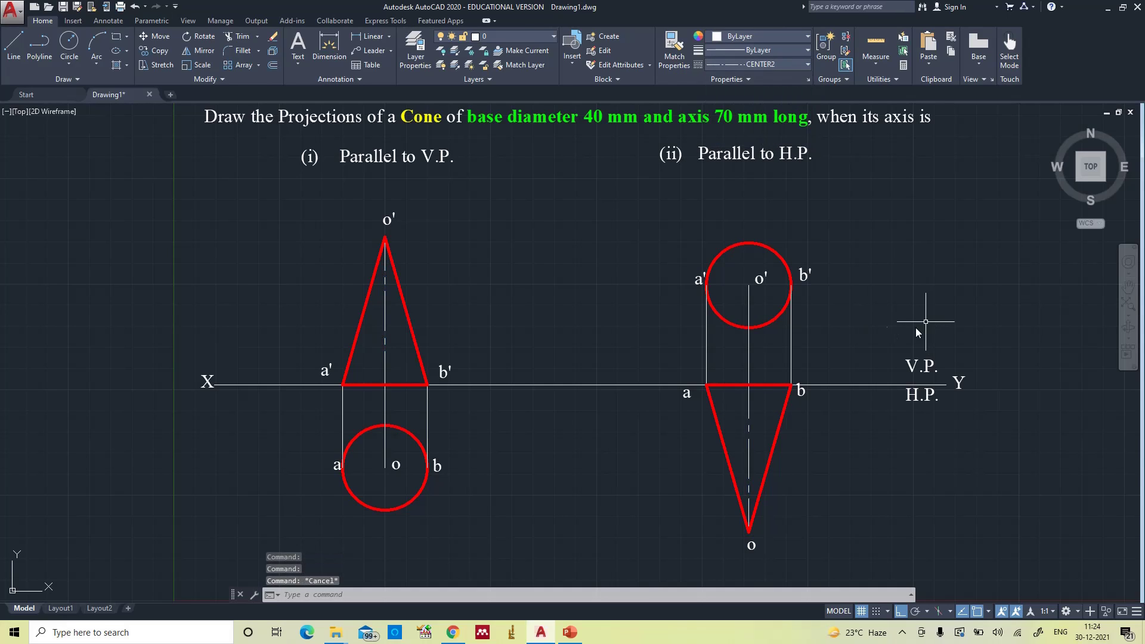
- Color both cones' center-line axes red
{"action": "left_click", "coordinate": [385, 343]}
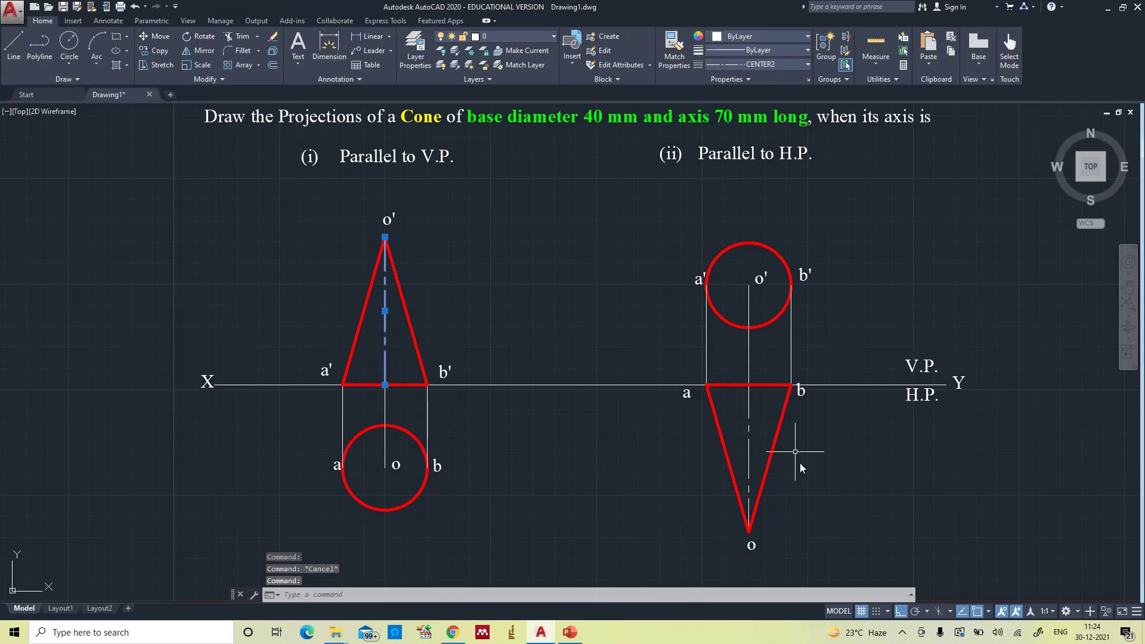
{"action": "left_click", "coordinate": [748, 409]}
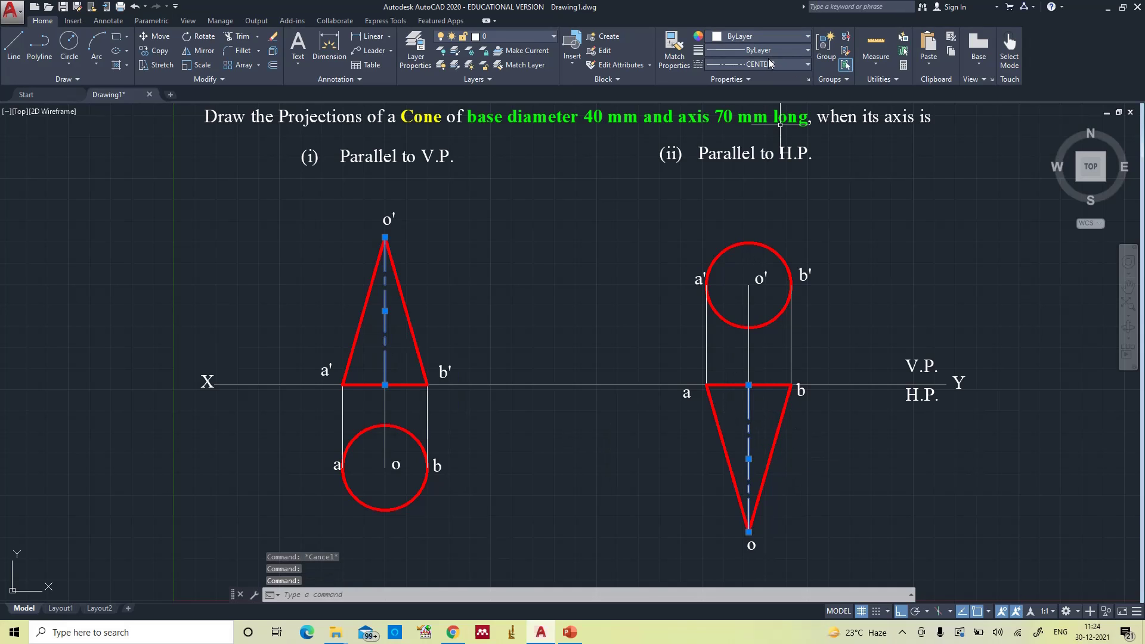
{"action": "left_click", "coordinate": [756, 35]}
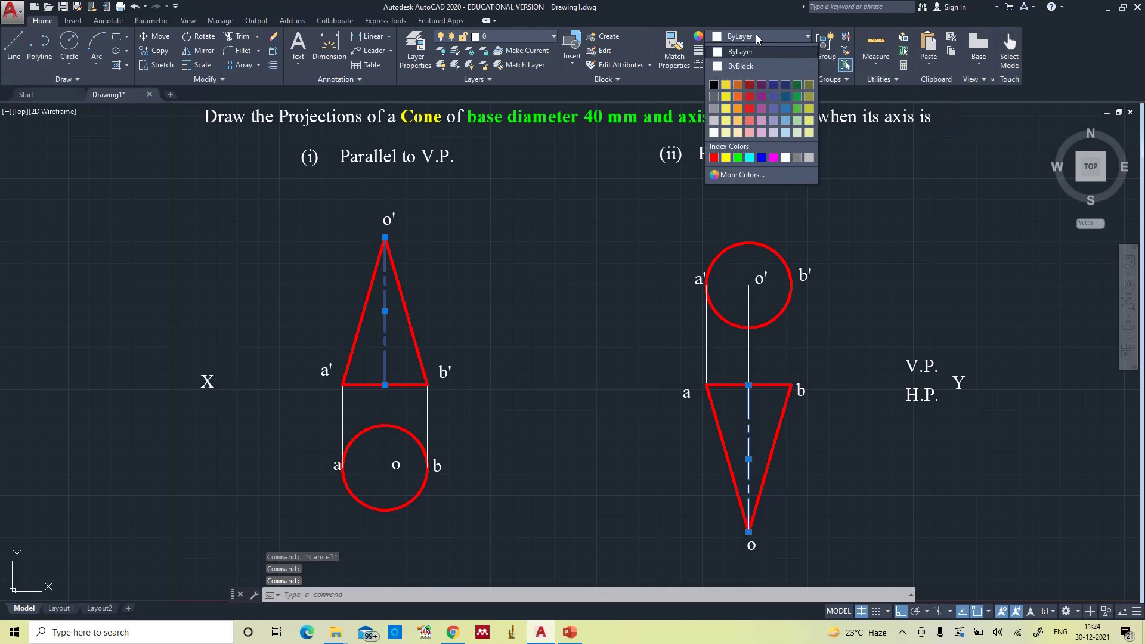
{"action": "left_click", "coordinate": [713, 157]}
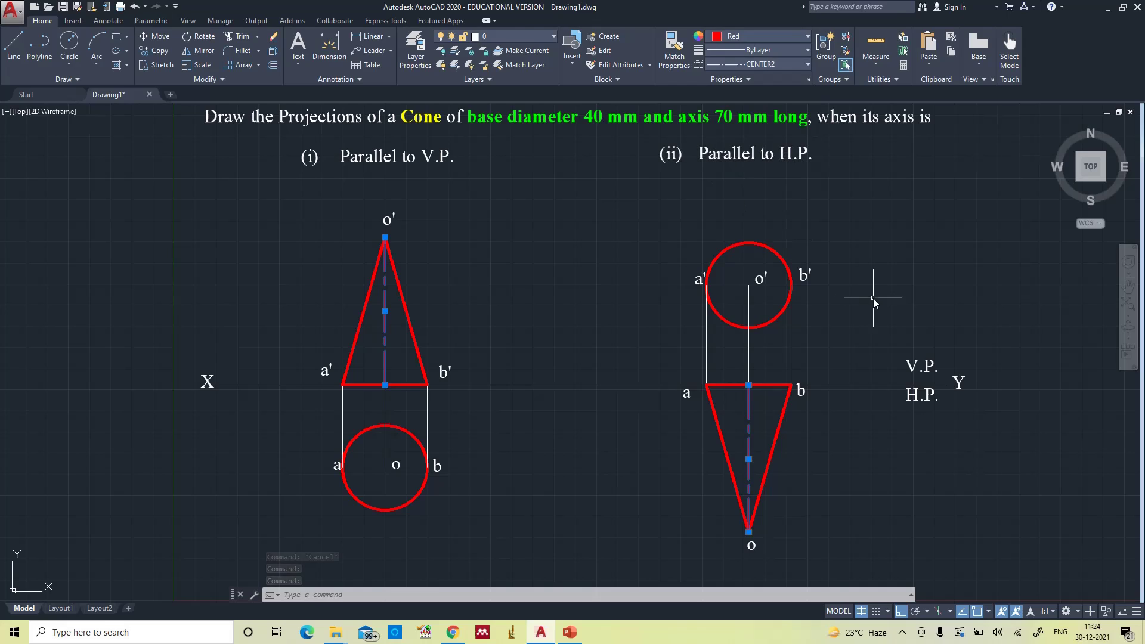
{"action": "key", "text": "Escape"}
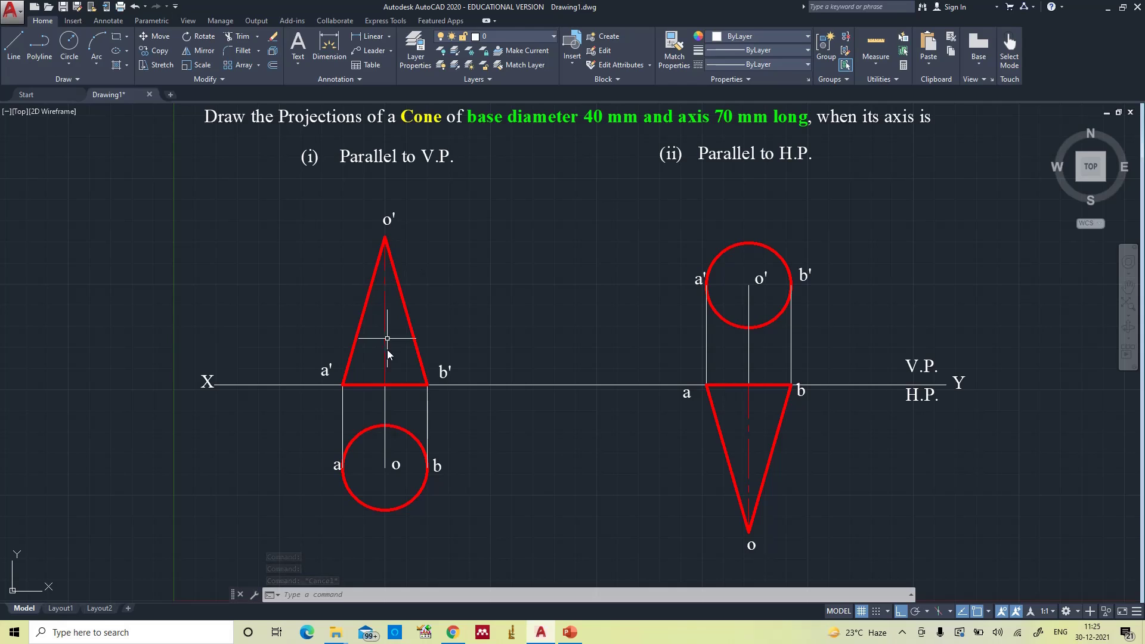
- Set the drawing's global linetype scale factor to 0.5 with LTSCALE
{"action": "type", "text": "L"}
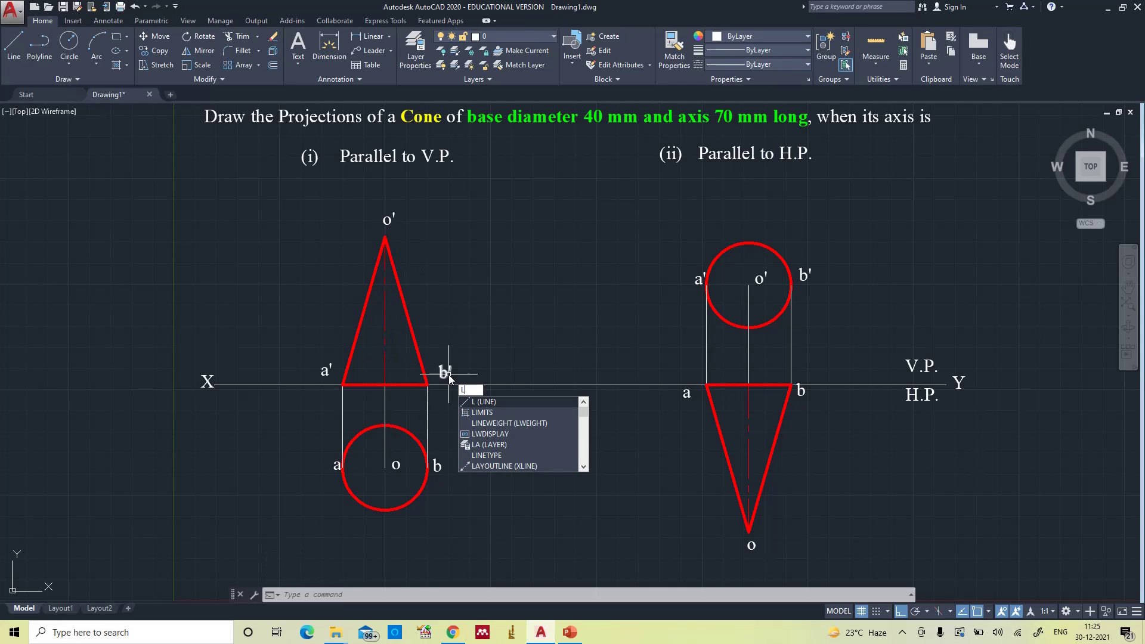
{"action": "type", "text": "TS"}
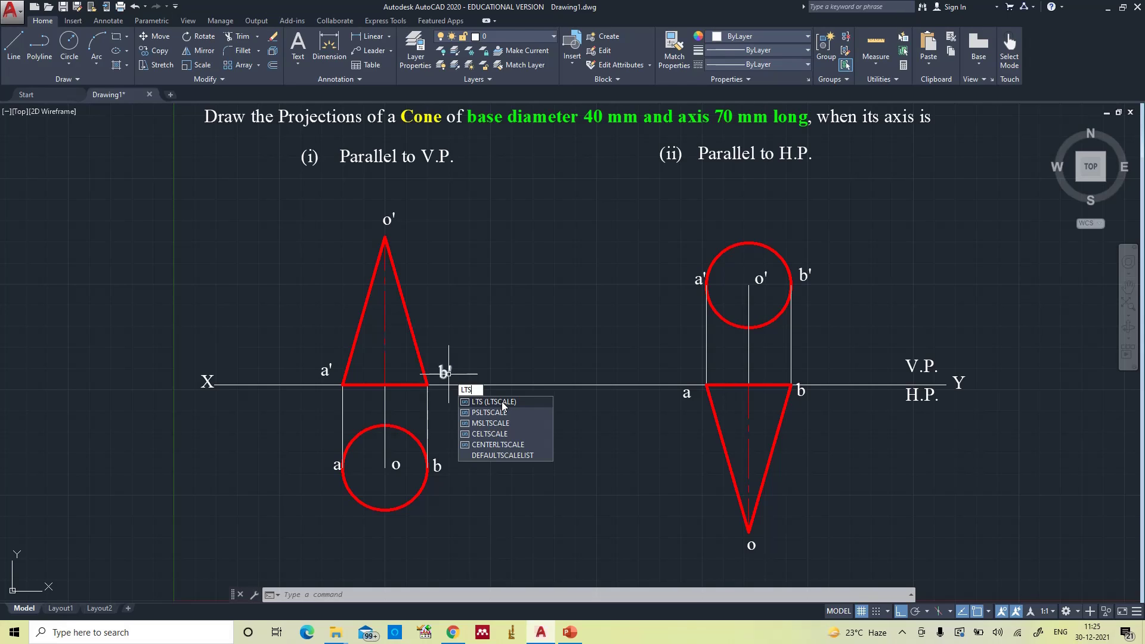
{"action": "key", "text": "Return"}
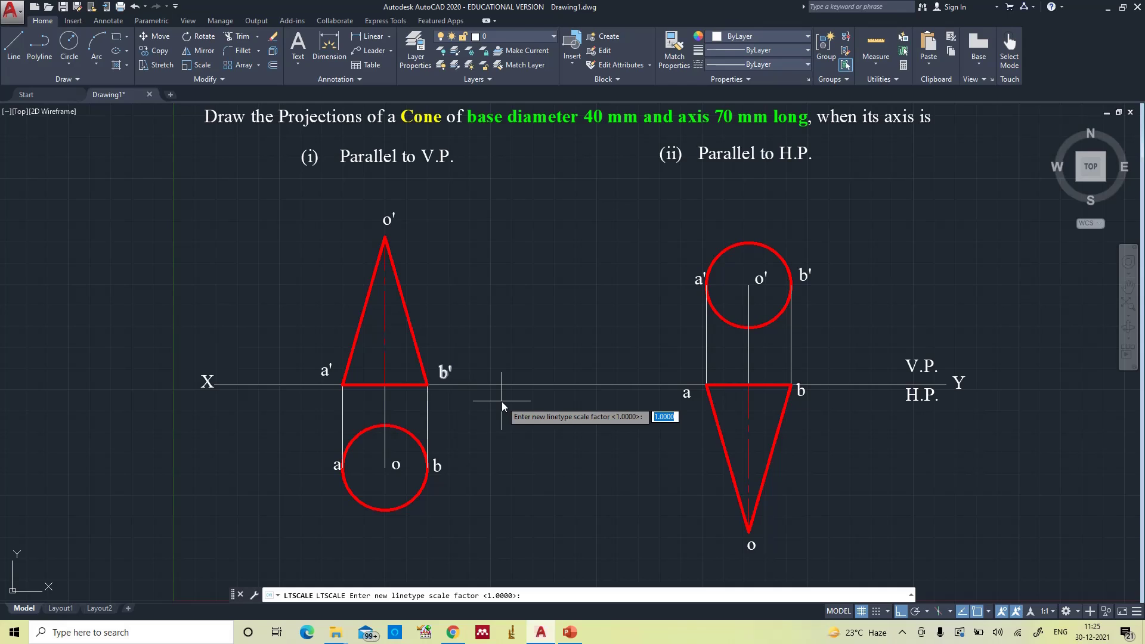
{"action": "type", "text": "0.5"}
{"action": "key", "text": "Return"}
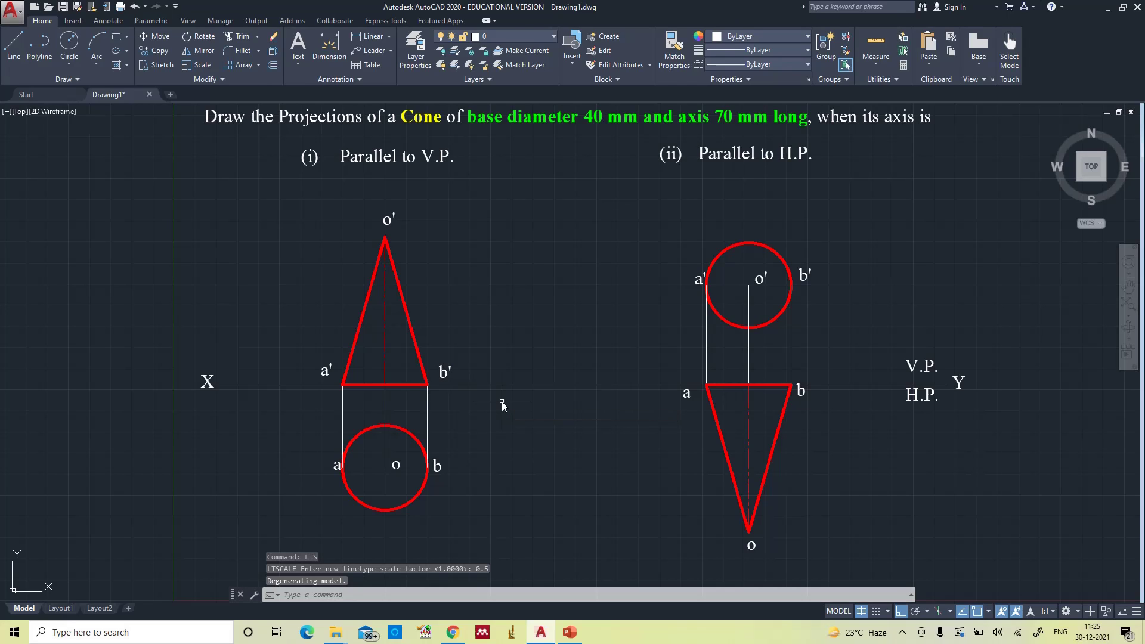
{"action": "scroll", "coordinate": [335, 363], "scroll_direction": "up", "scroll_amount": 4}
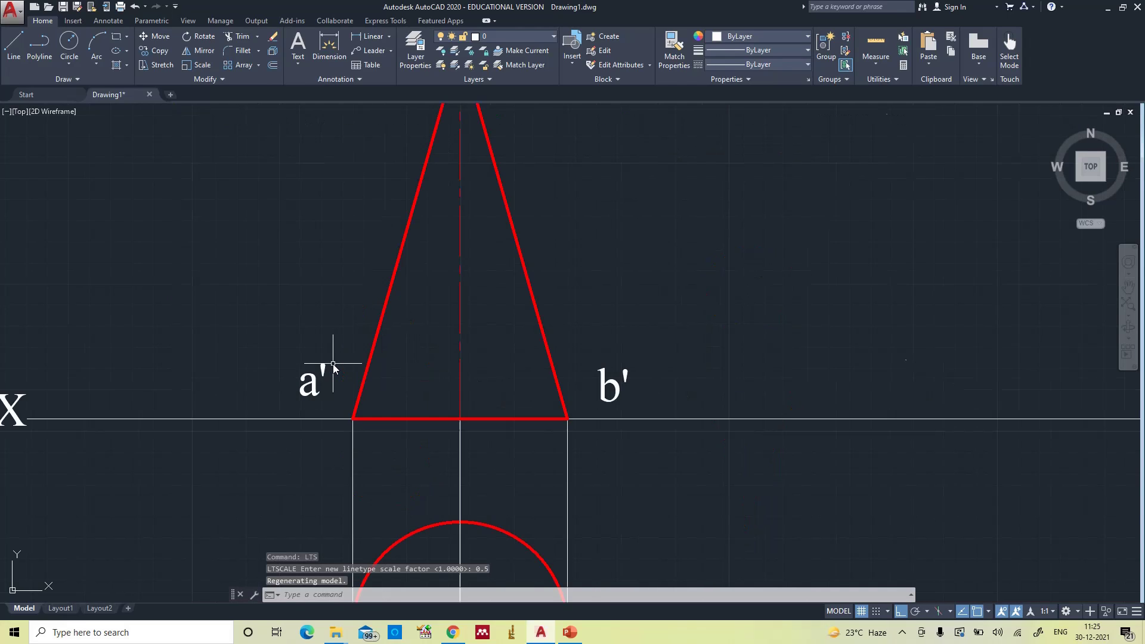
{"action": "type", "text": "z"}
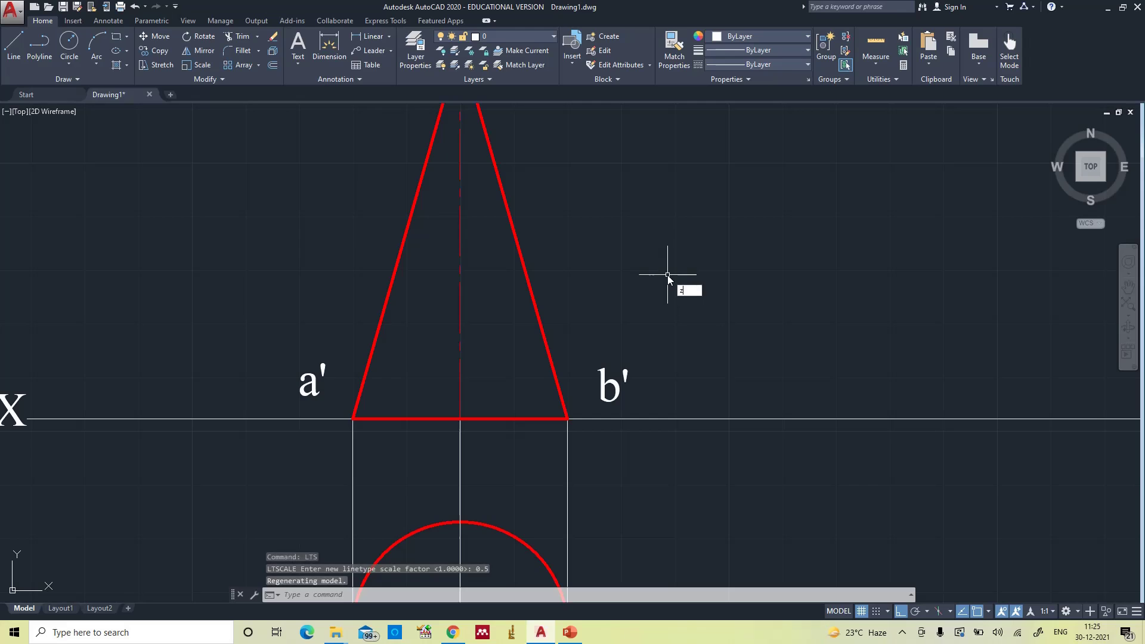
{"action": "key", "text": "Return"}
{"action": "type", "text": "a"}
{"action": "key", "text": "Return"}
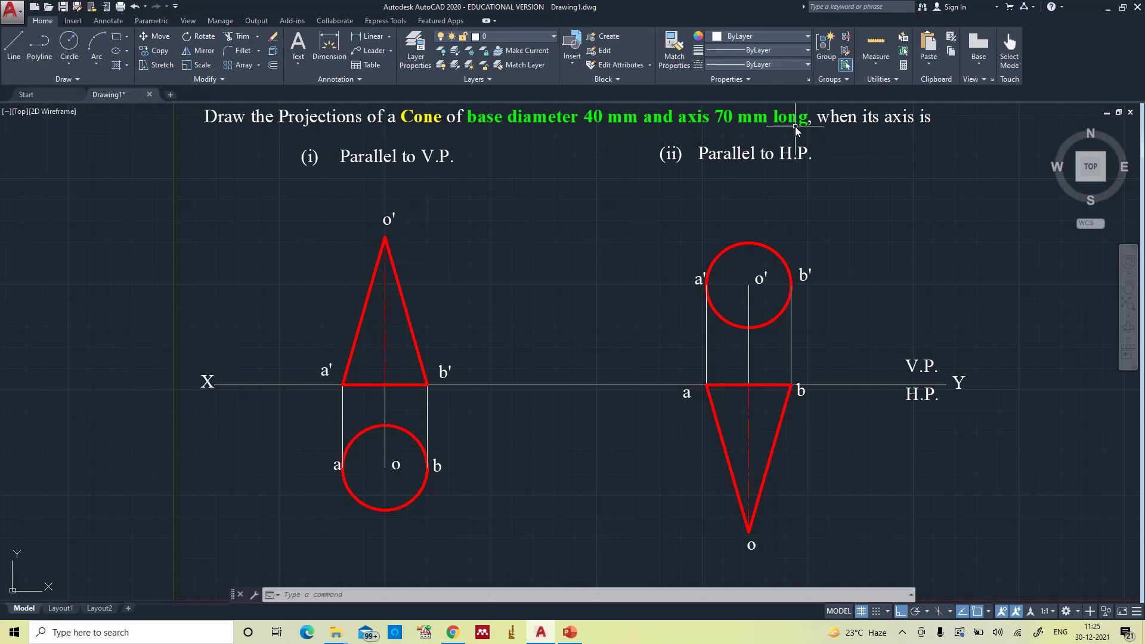
- Add a vertical linear dimension of the axis from apex o' to the base midpoint, placed left of the V.P. case's front view
{"action": "left_click", "coordinate": [389, 37]}
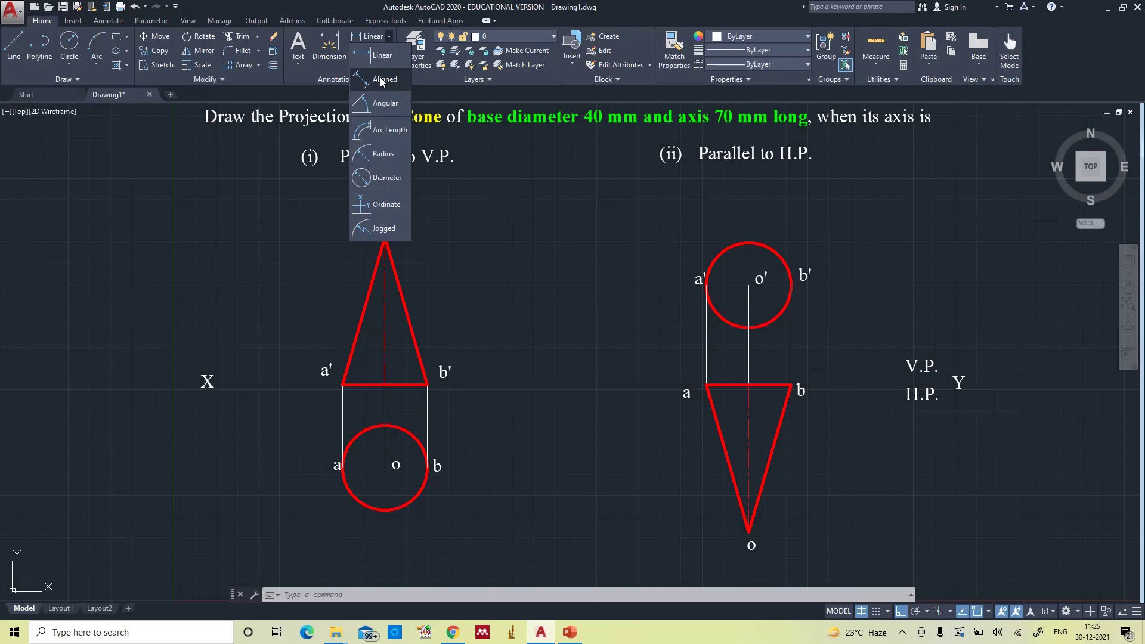
{"action": "left_click", "coordinate": [386, 55]}
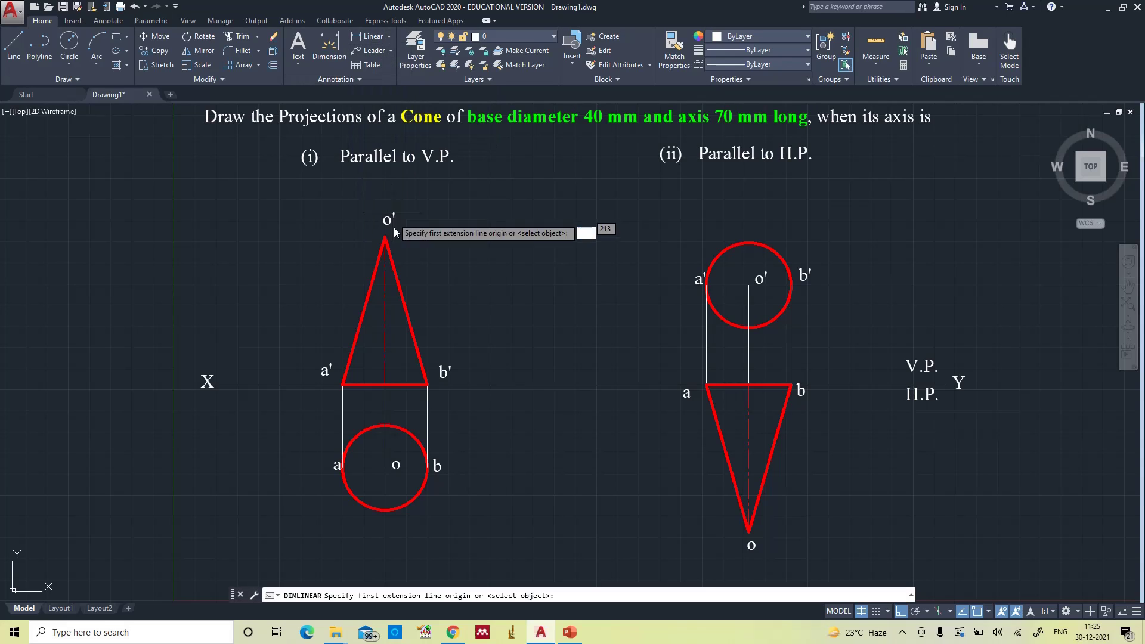
{"action": "left_click", "coordinate": [385, 237]}
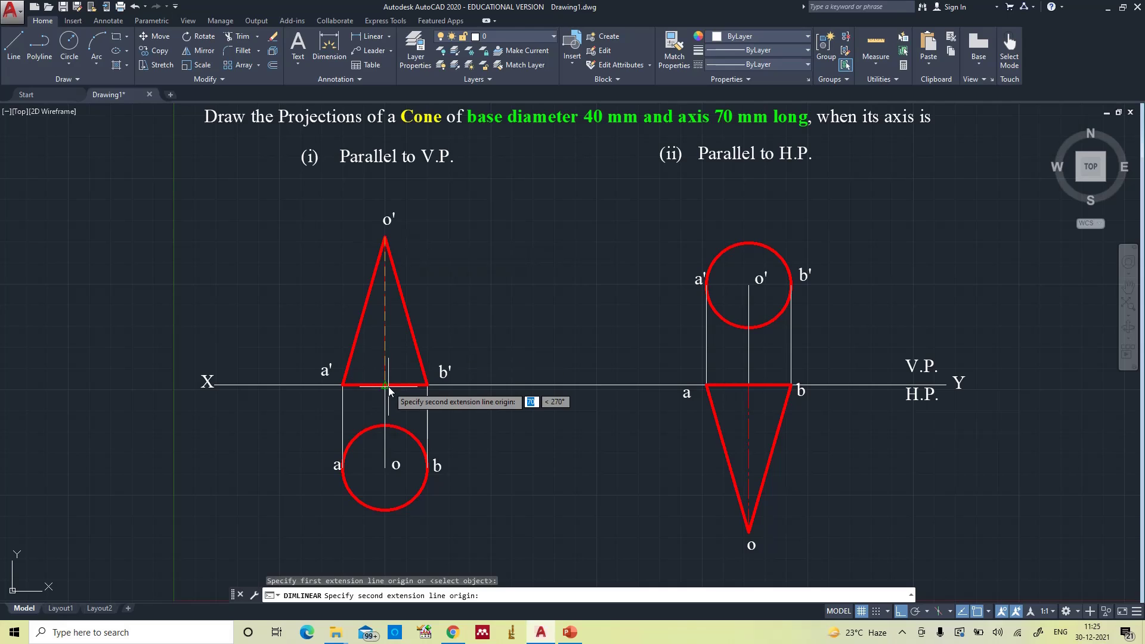
{"action": "left_click", "coordinate": [387, 386]}
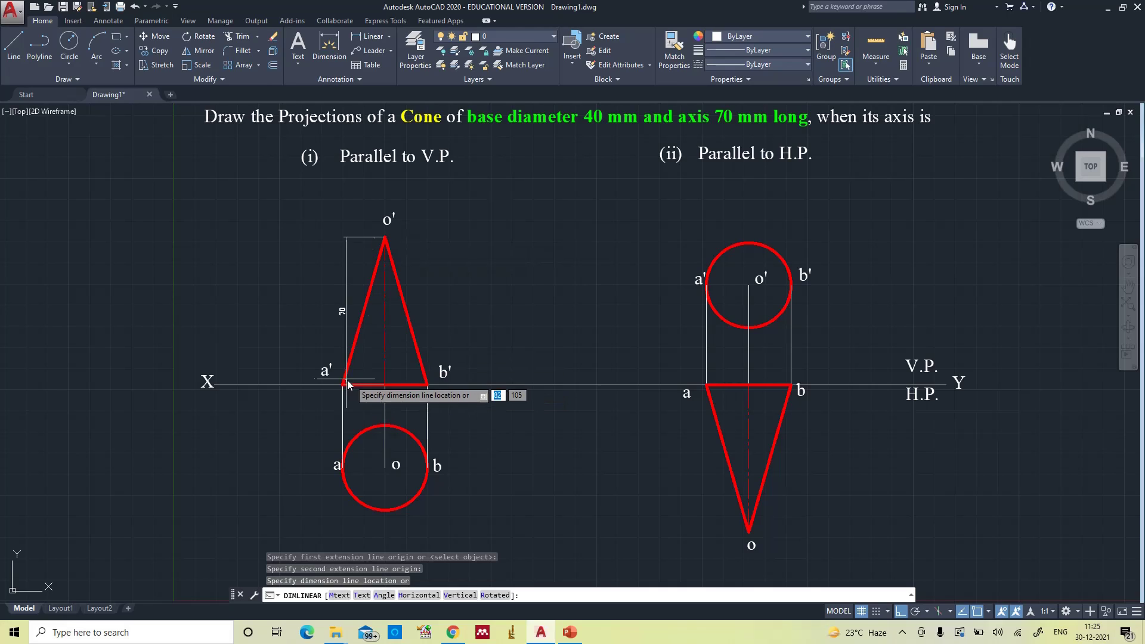
{"action": "left_click", "coordinate": [306, 371]}
- Modify the ISO-25 dimension style with larger text height and arrow size, and set it as the current style
{"action": "type", "text": "dim"}
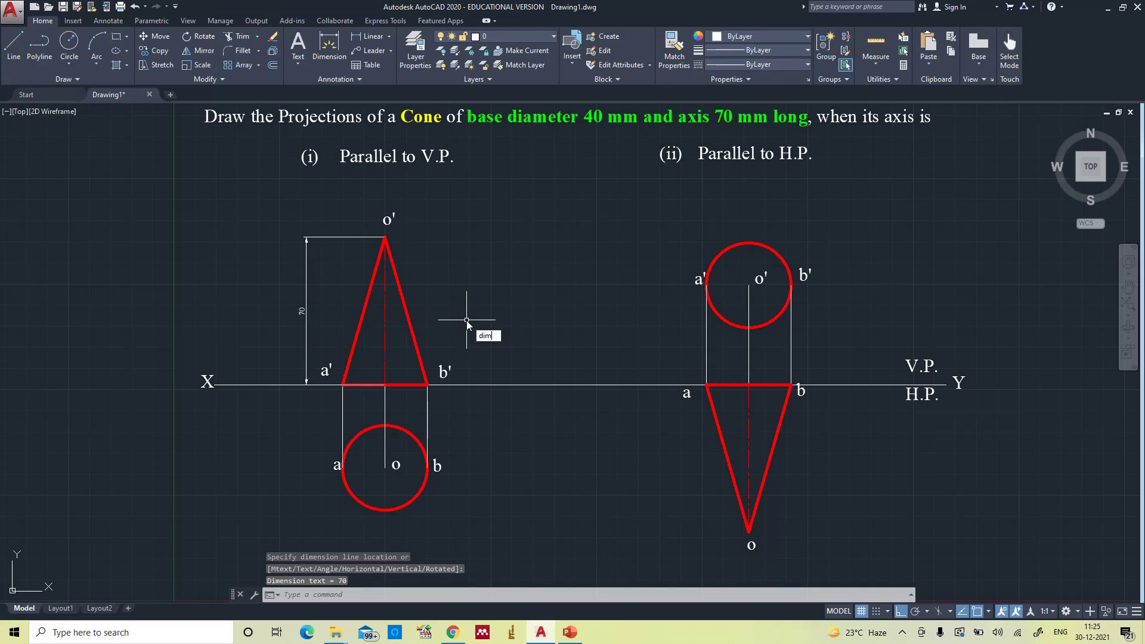
{"action": "type", "text": "sty"}
{"action": "key", "text": "Return"}
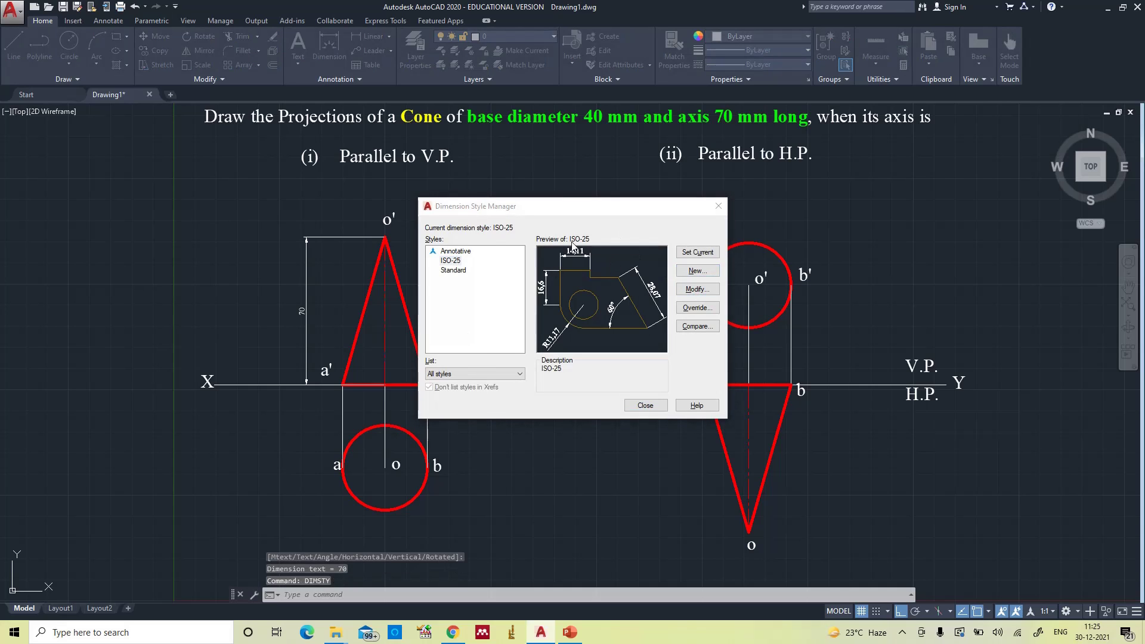
{"action": "left_click", "coordinate": [698, 289]}
{"action": "left_click", "coordinate": [237, 233]}
{"action": "double_click", "coordinate": [279, 320]}
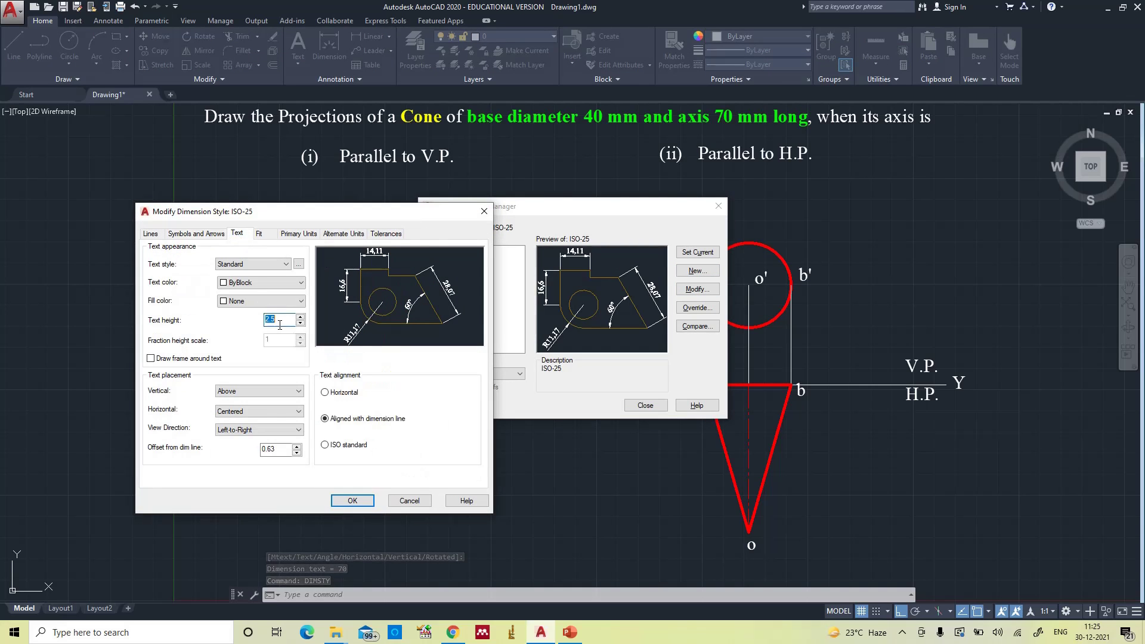
{"action": "left_click", "coordinate": [197, 233]}
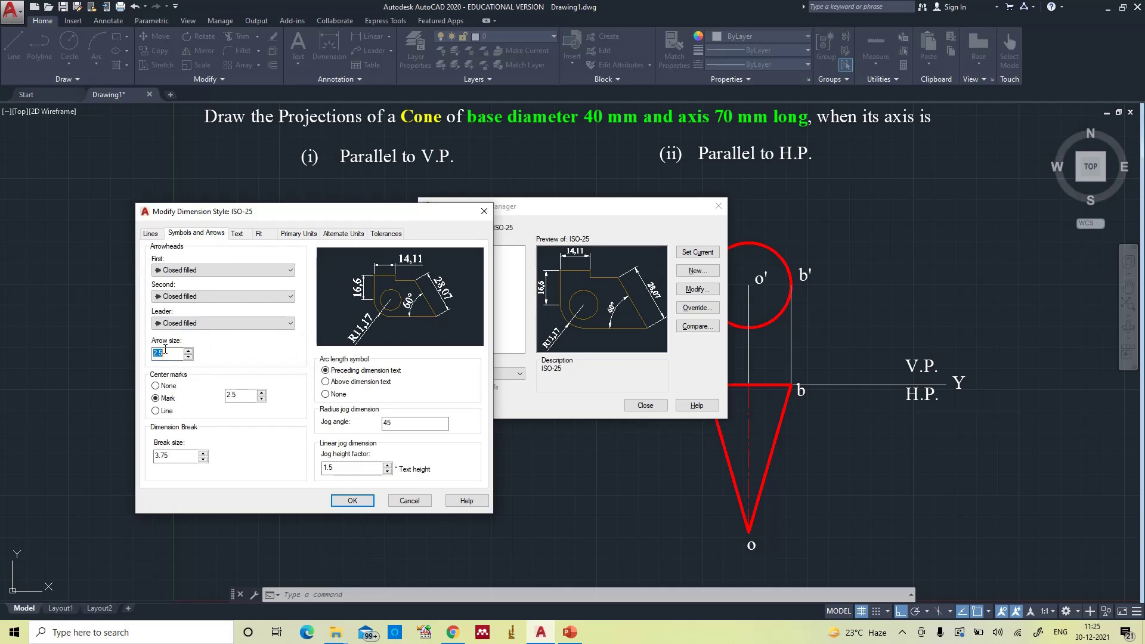
{"action": "left_click", "coordinate": [353, 505]}
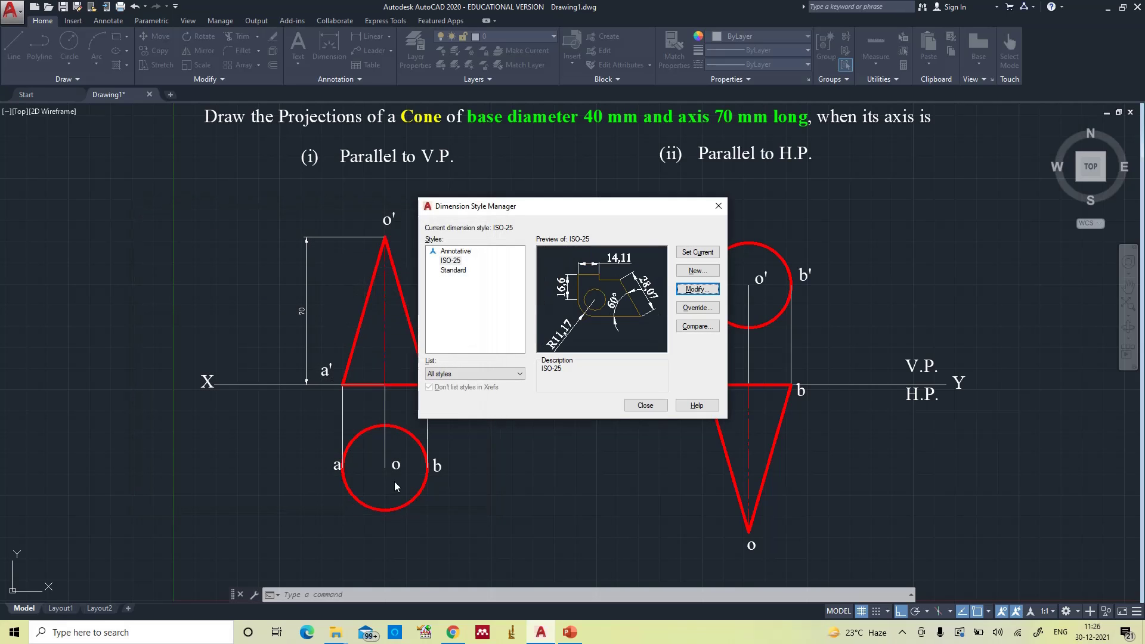
{"action": "left_click", "coordinate": [697, 252]}
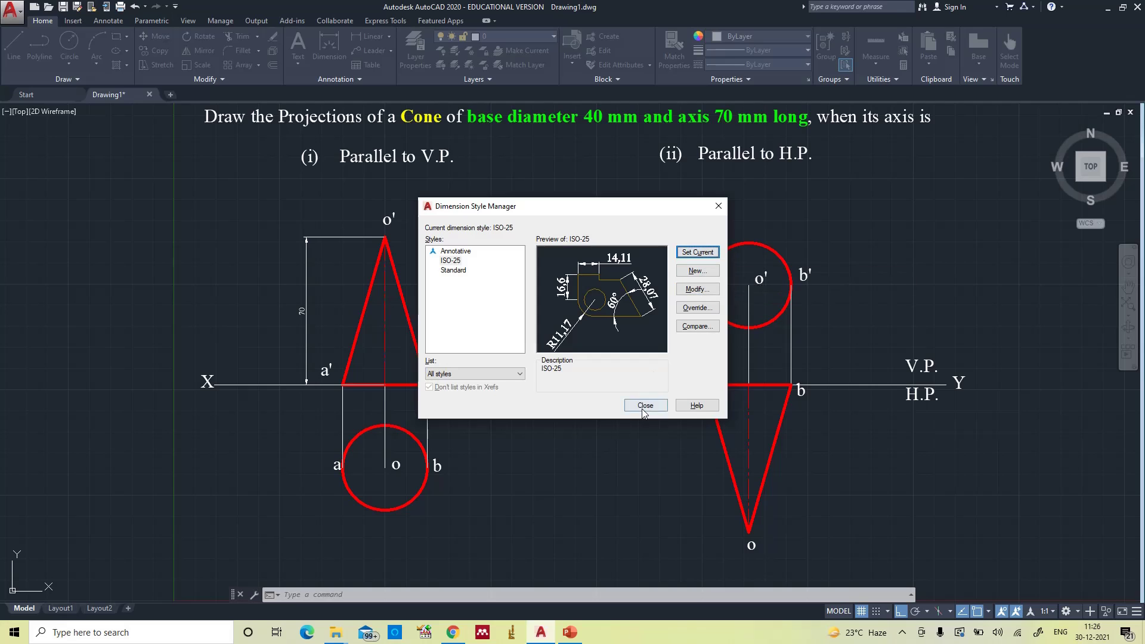
{"action": "left_click", "coordinate": [644, 405]}
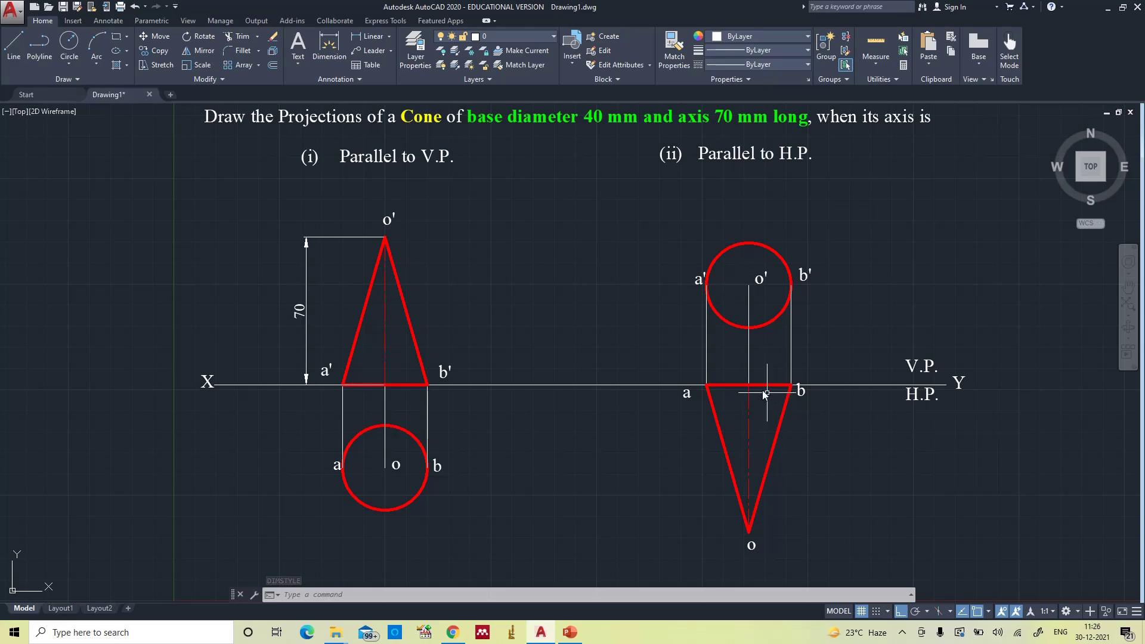
{"action": "key", "text": "Return"}
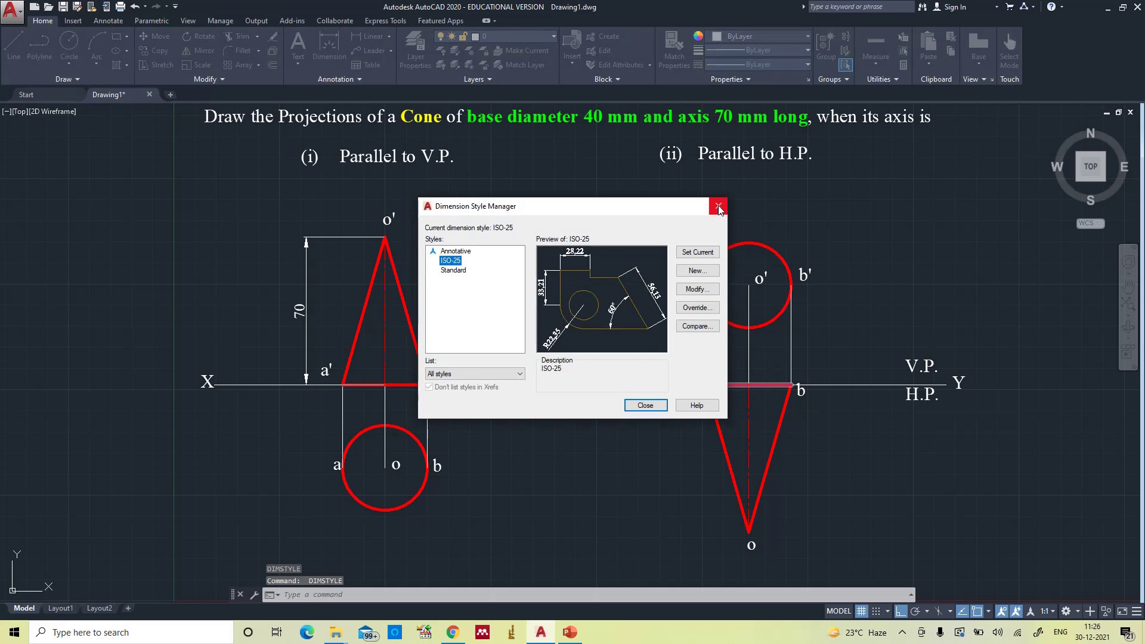
{"action": "left_click", "coordinate": [719, 206]}
- Add a vertical linear dimension of the axis from the base midpoint to apex o, placed left of the H.P. case's top view
{"action": "type", "text": "di"}
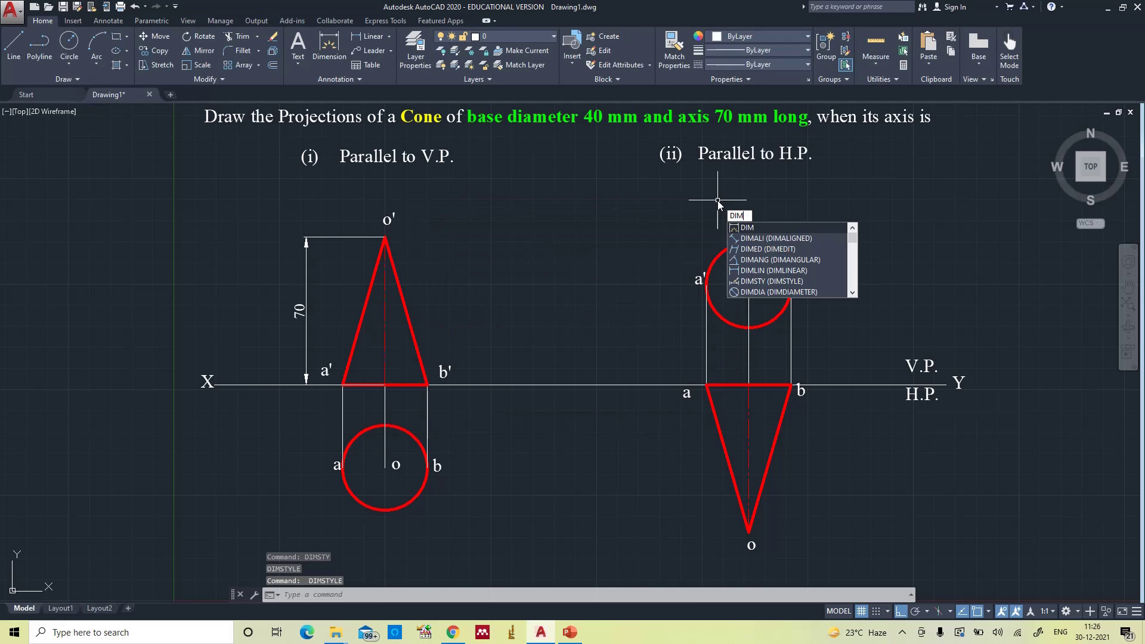
{"action": "type", "text": "mli"}
{"action": "key", "text": "Return"}
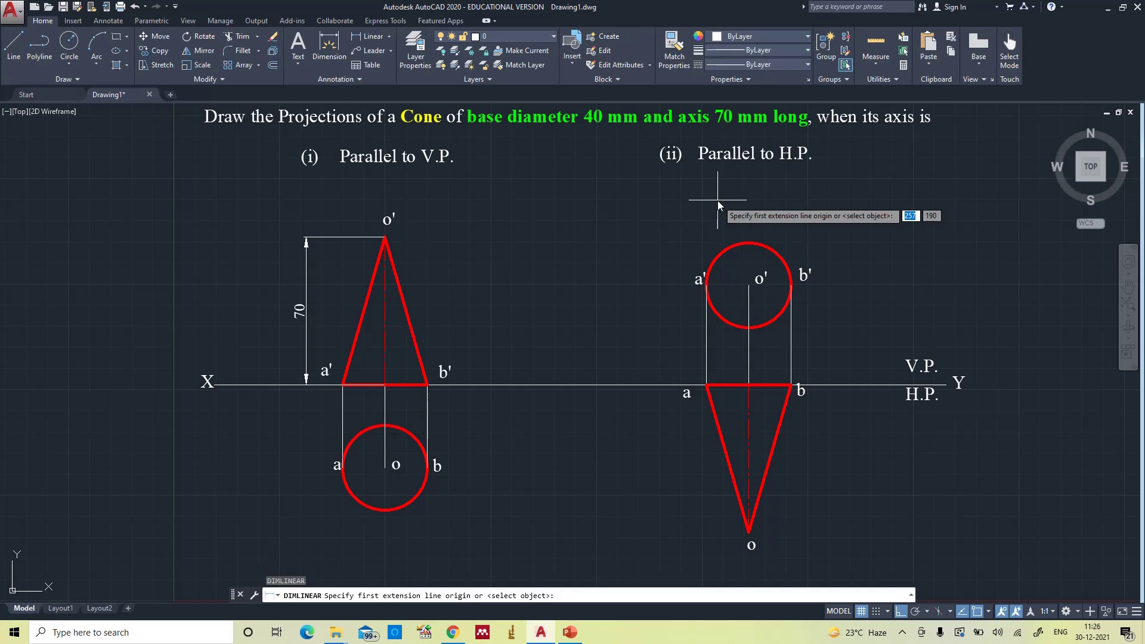
{"action": "left_click", "coordinate": [749, 386]}
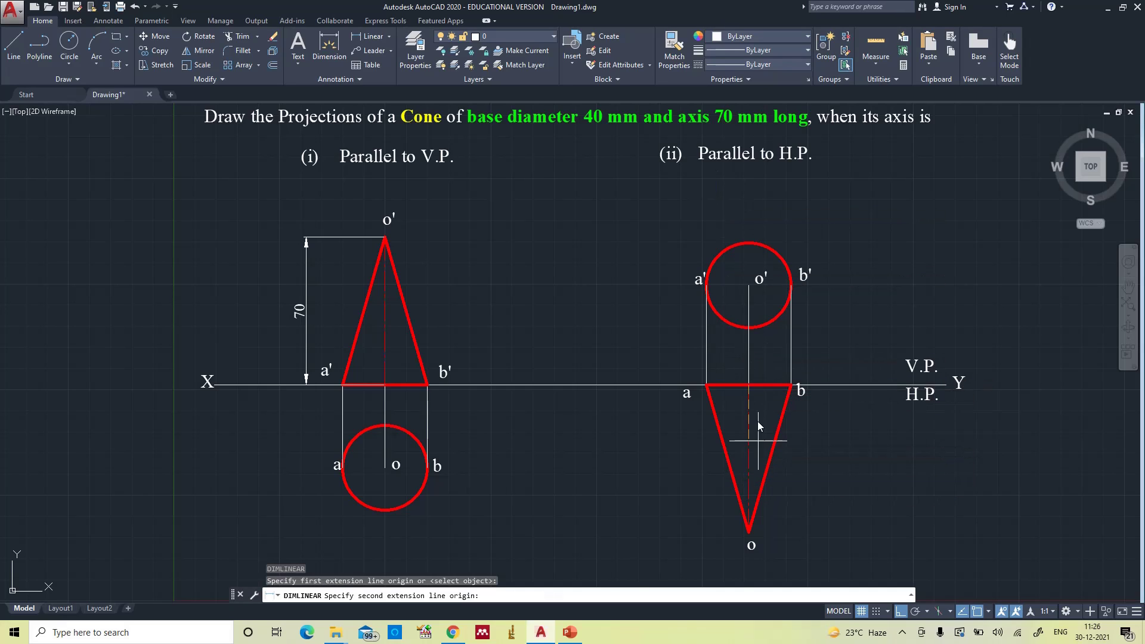
{"action": "left_click", "coordinate": [748, 532]}
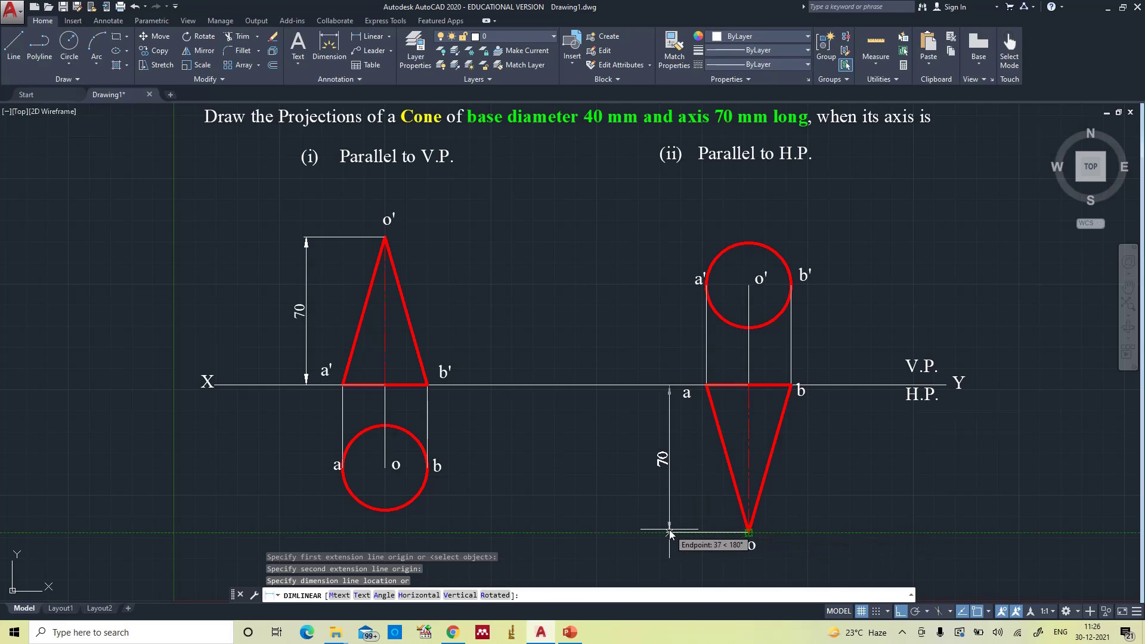
{"action": "left_click", "coordinate": [669, 532]}
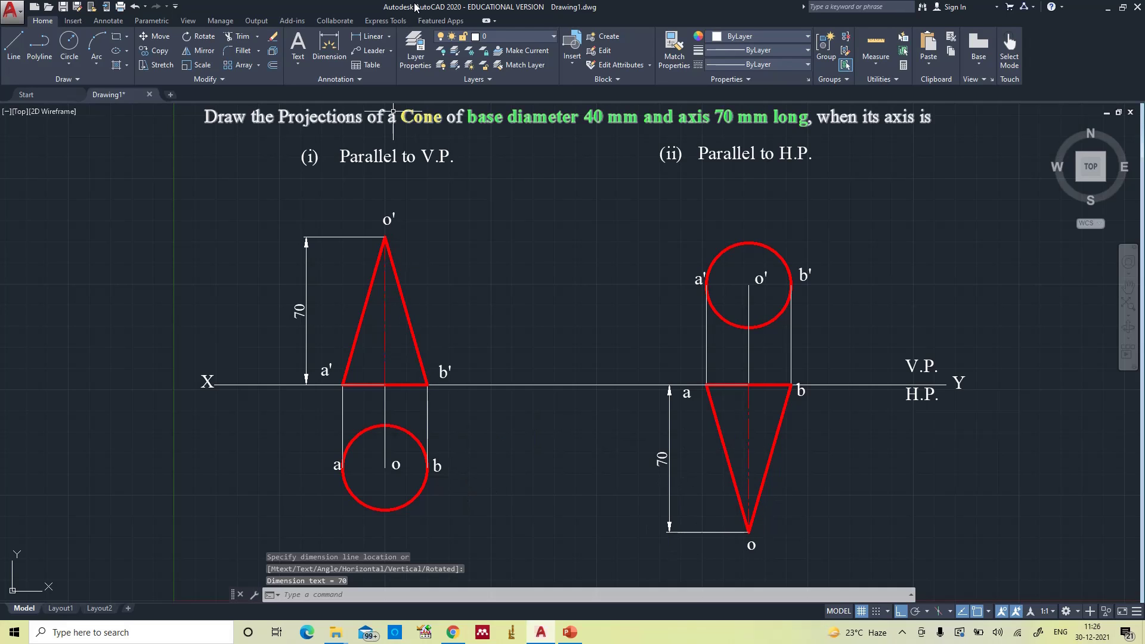
- Add diameter dimensions to both base circles, in the top view of case (i) and the front view of case (ii)
{"action": "left_click", "coordinate": [391, 37]}
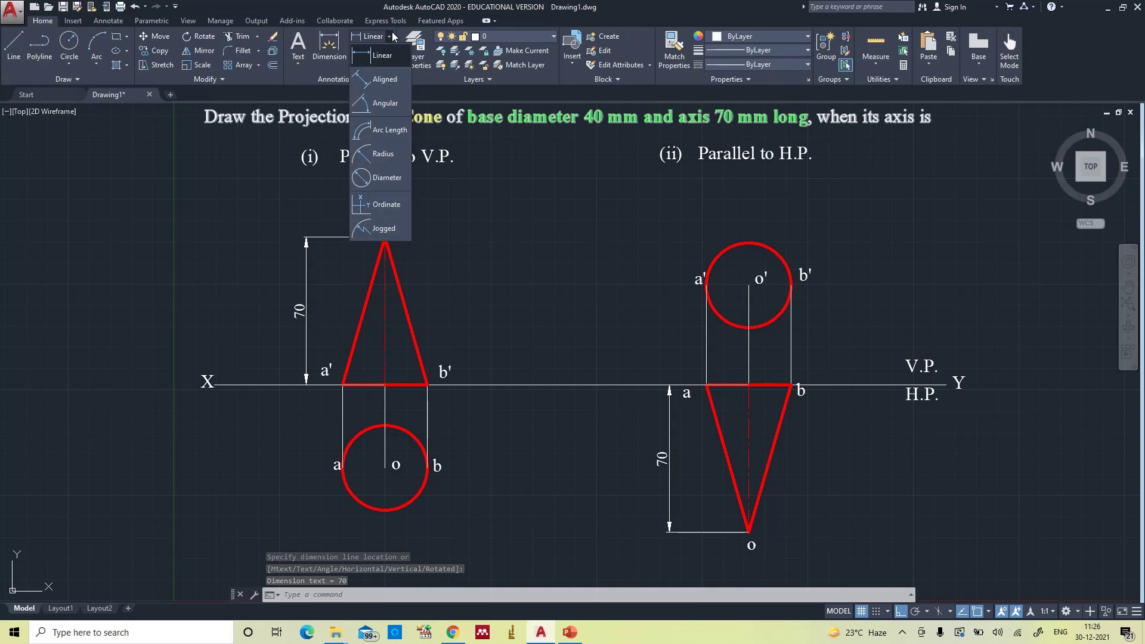
{"action": "left_click", "coordinate": [382, 177]}
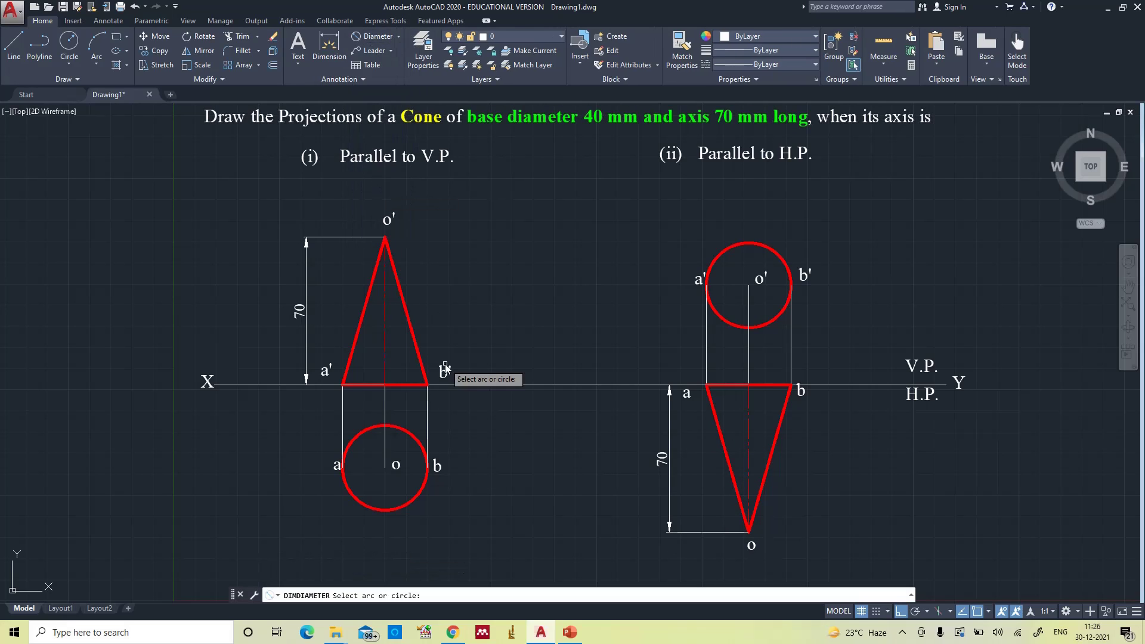
{"action": "left_click", "coordinate": [420, 446]}
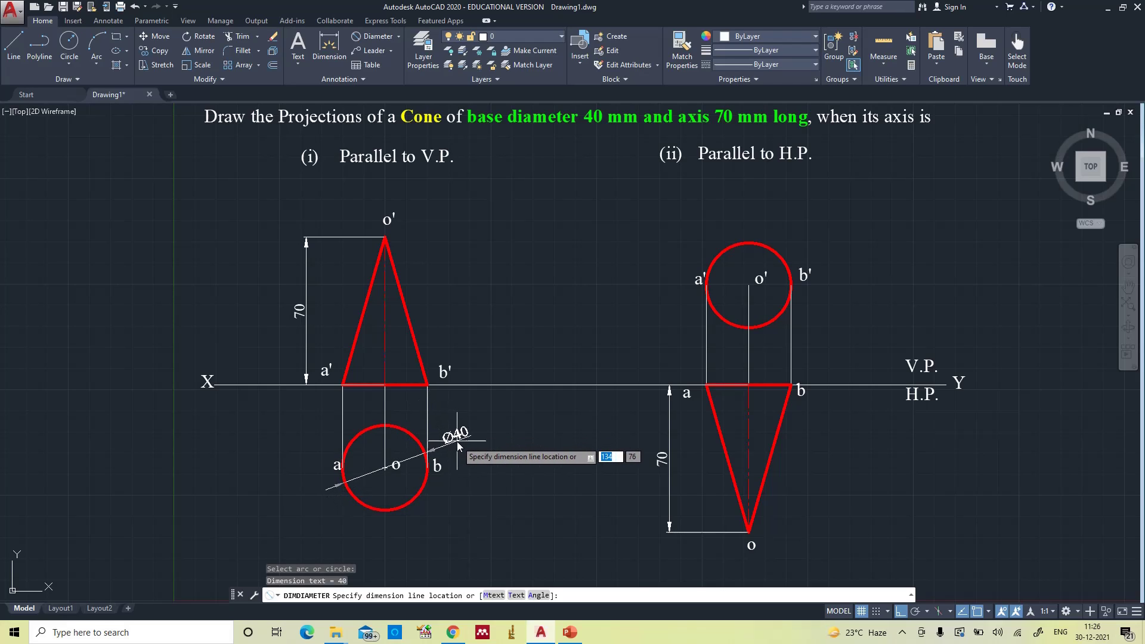
{"action": "left_click", "coordinate": [452, 444]}
{"action": "key", "text": "Return"}
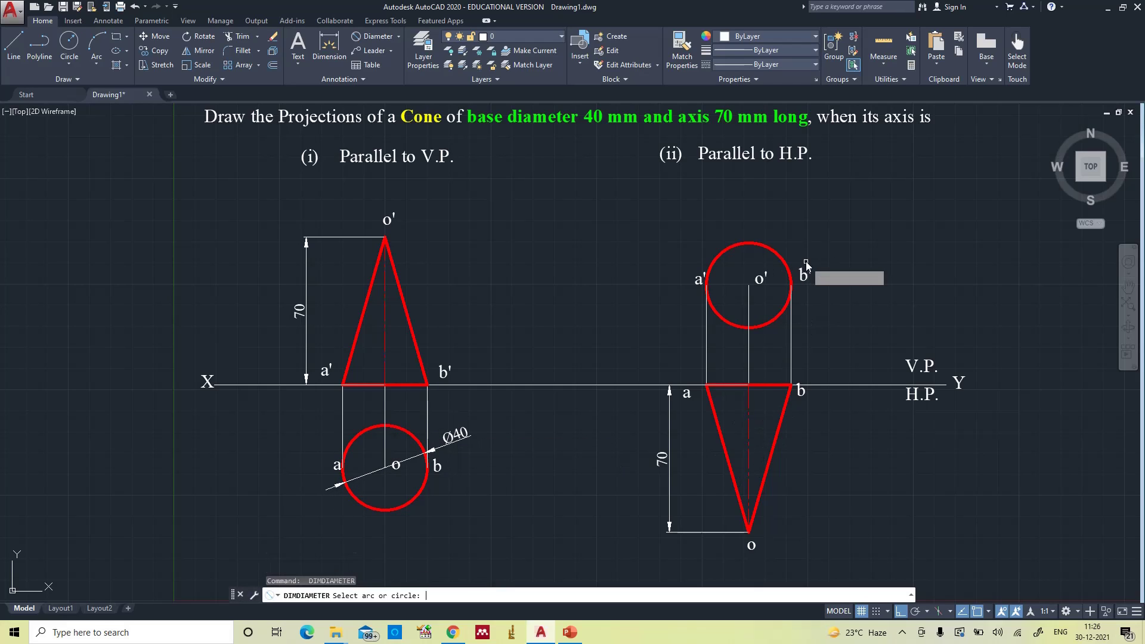
{"action": "left_click", "coordinate": [782, 263]}
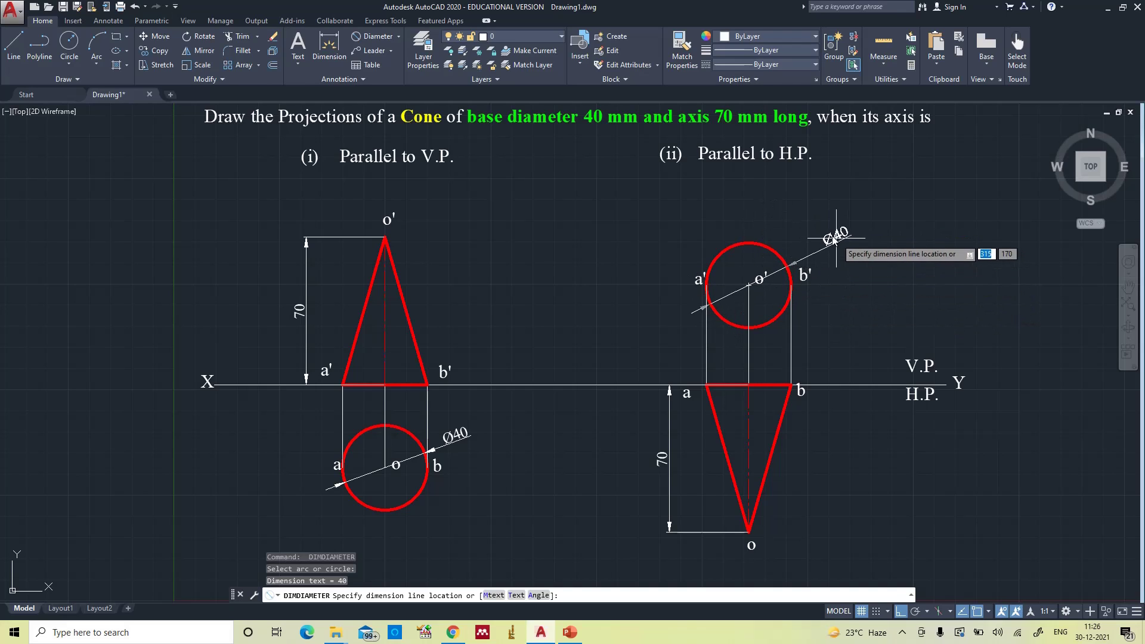
{"action": "left_click", "coordinate": [809, 246]}
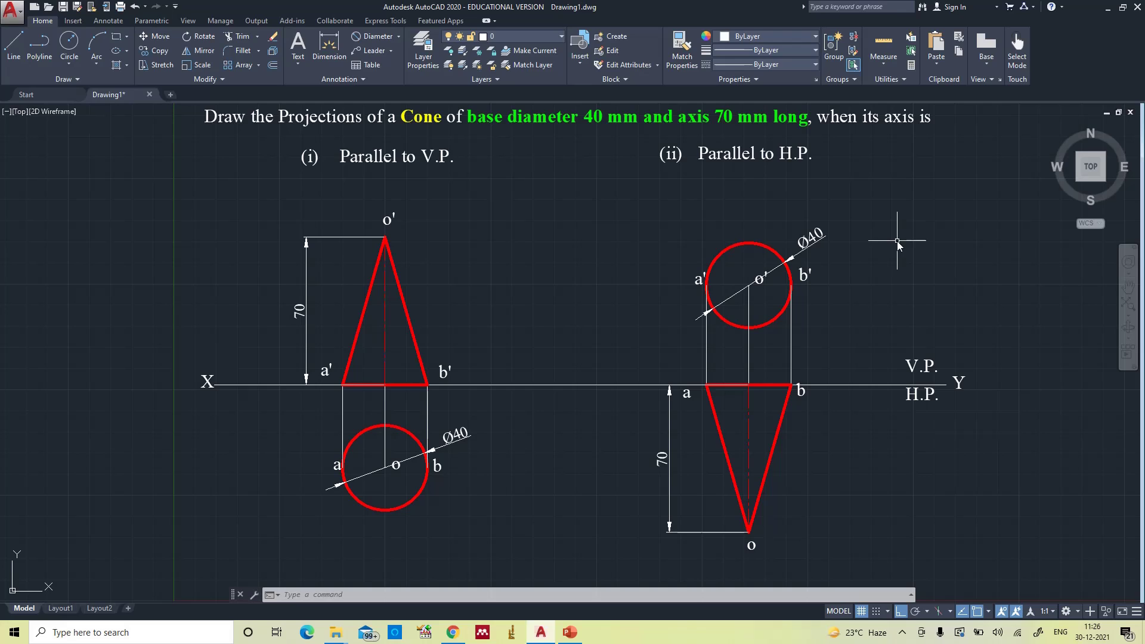
- Check how the finished drawing looks on the Layout1 sheet, and return to model space
{"action": "left_click", "coordinate": [54, 610]}
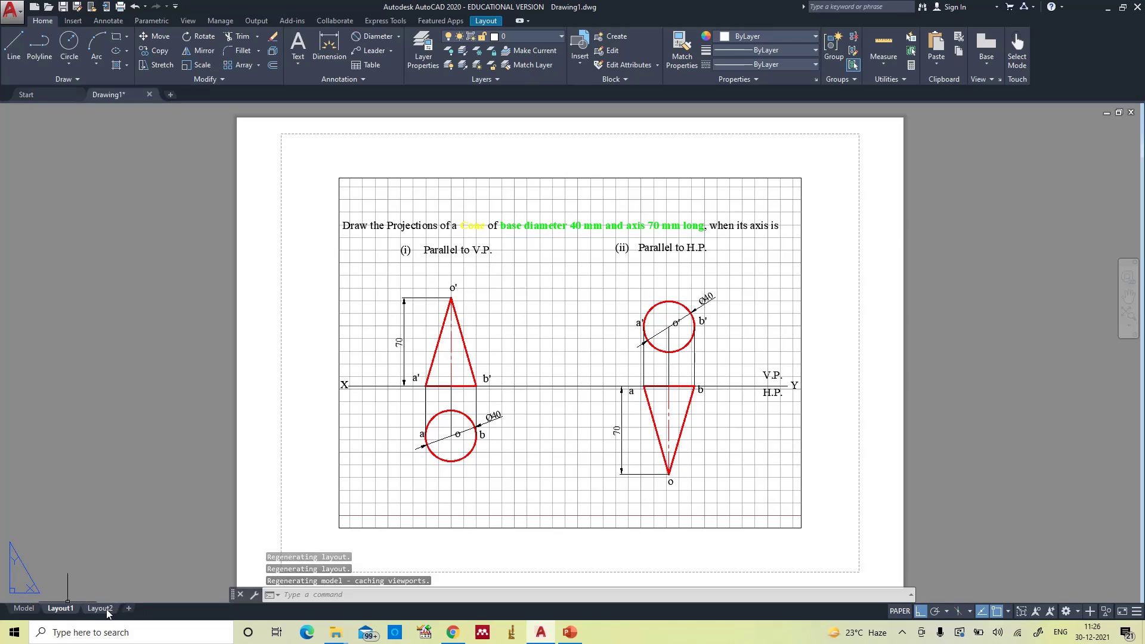
{"action": "left_click", "coordinate": [27, 608]}
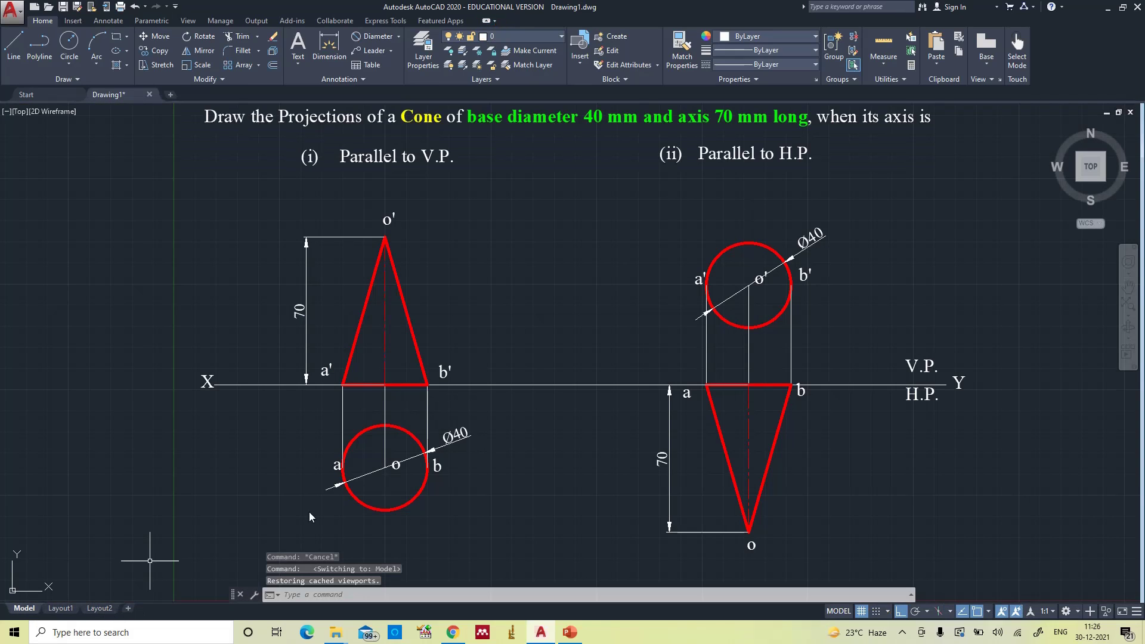